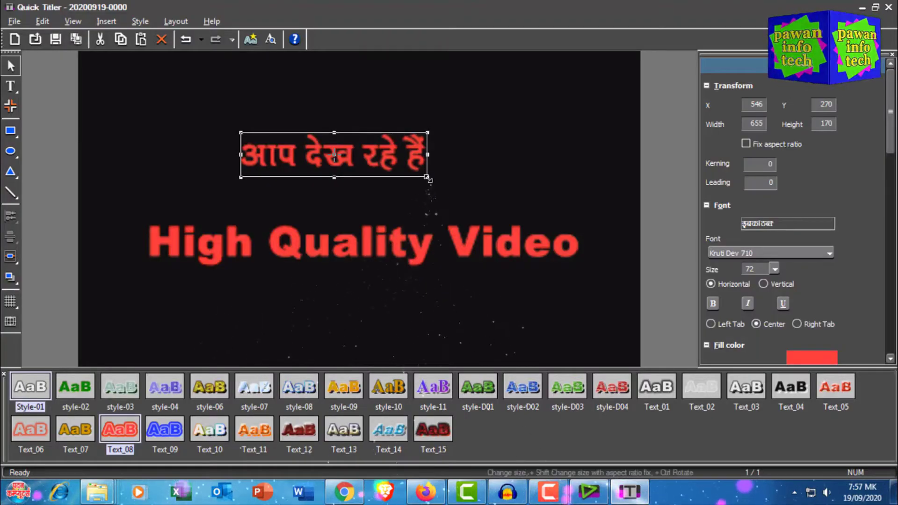
Step: Enlarge the Hindi text box and nudge it slightly downward
drag(427, 178, 462, 185)
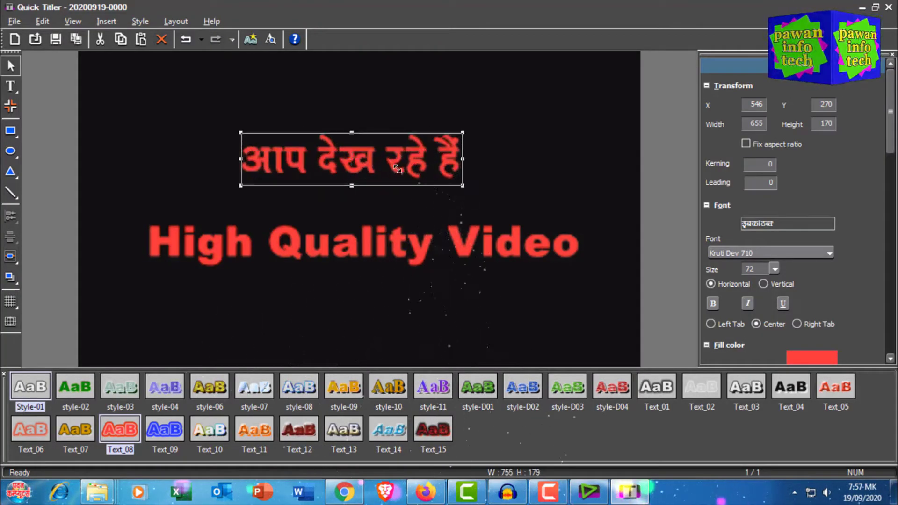
drag(394, 160, 401, 177)
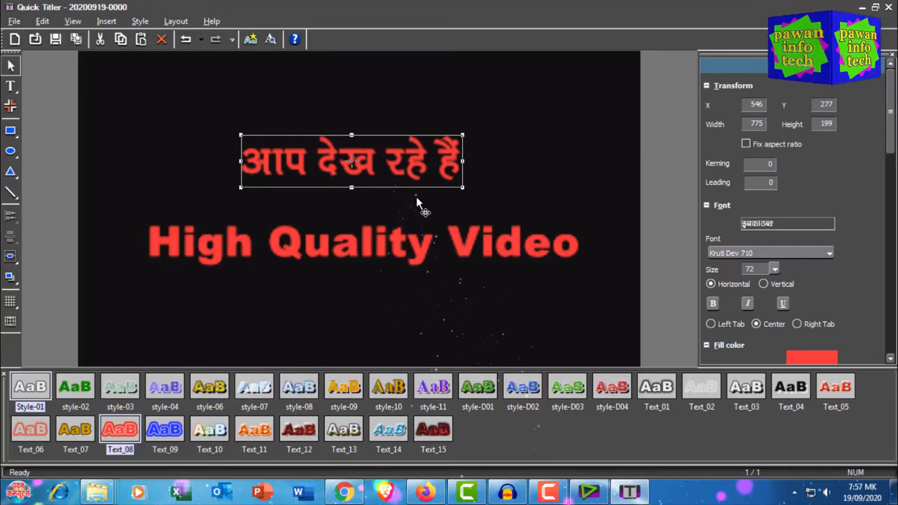
drag(462, 187, 474, 190)
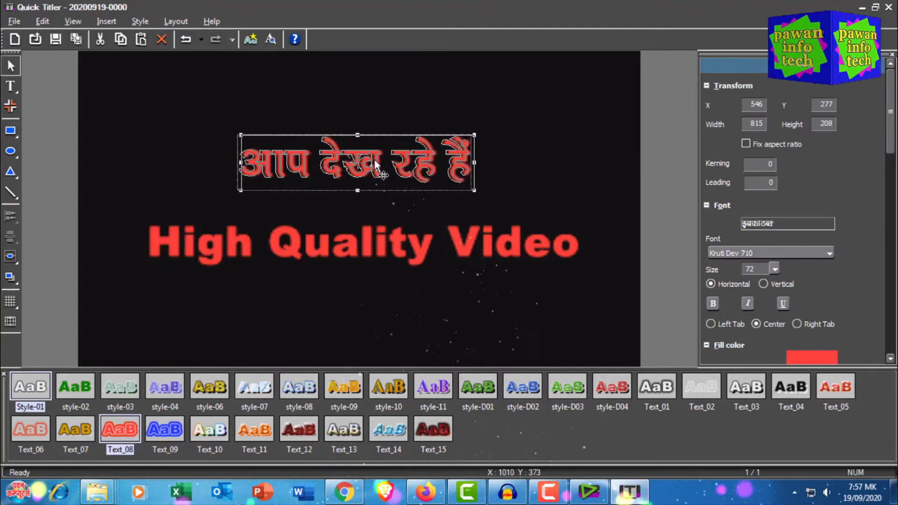
Step: Move High Quality Video up beneath the Hindi line, then close Quick Titler, saving the title
click(389, 243)
drag(389, 246, 388, 246)
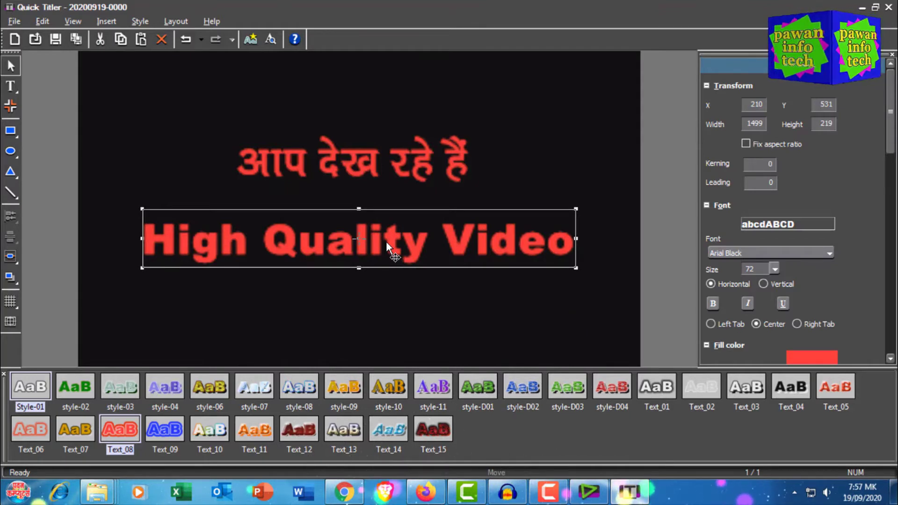
drag(386, 243, 408, 239)
click(381, 311)
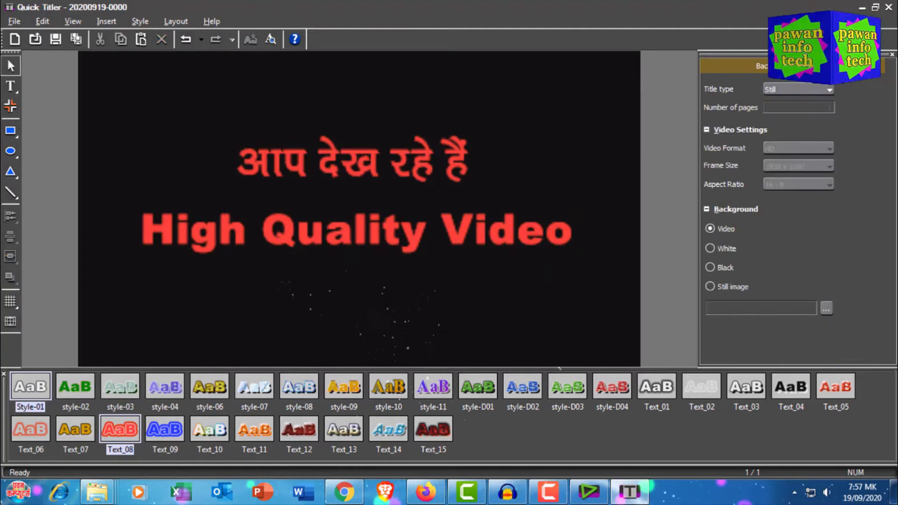
click(889, 7)
click(379, 258)
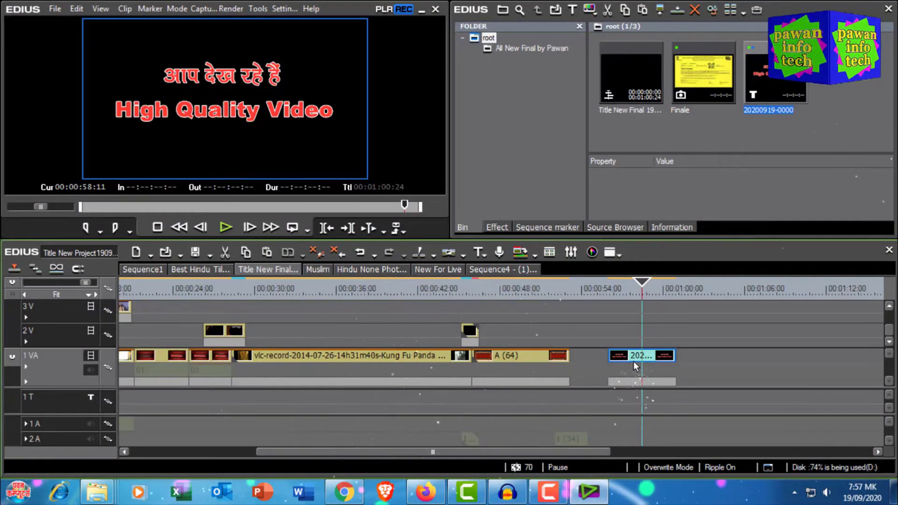
Step: Move the title clip onto track 2V and preview it from 00:00:45:23
drag(629, 356, 510, 333)
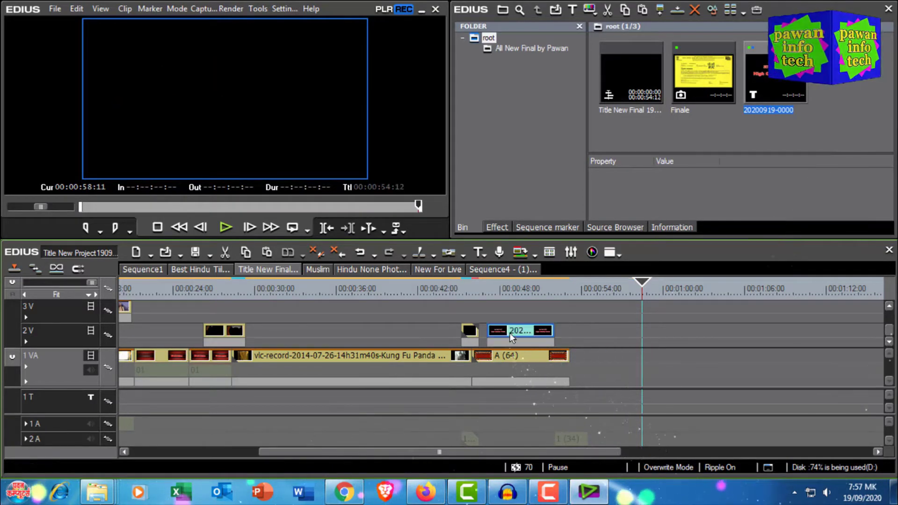
click(472, 289)
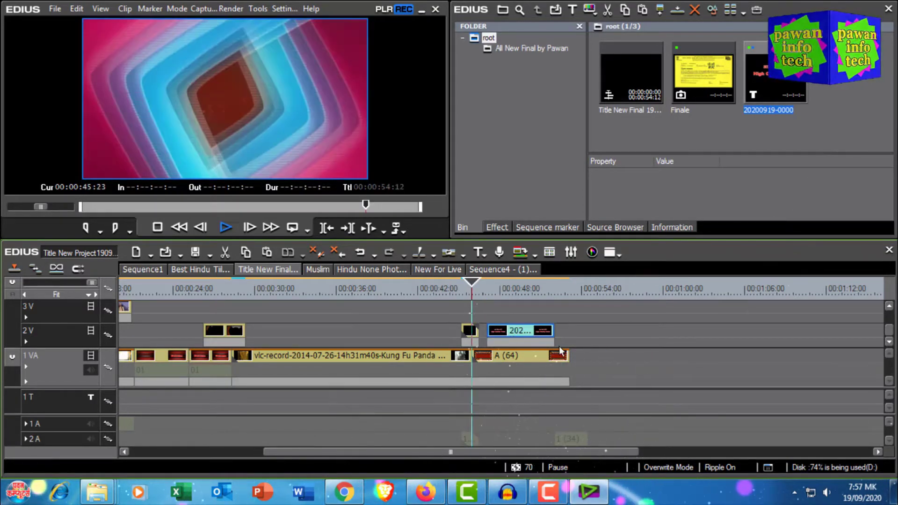
key(space)
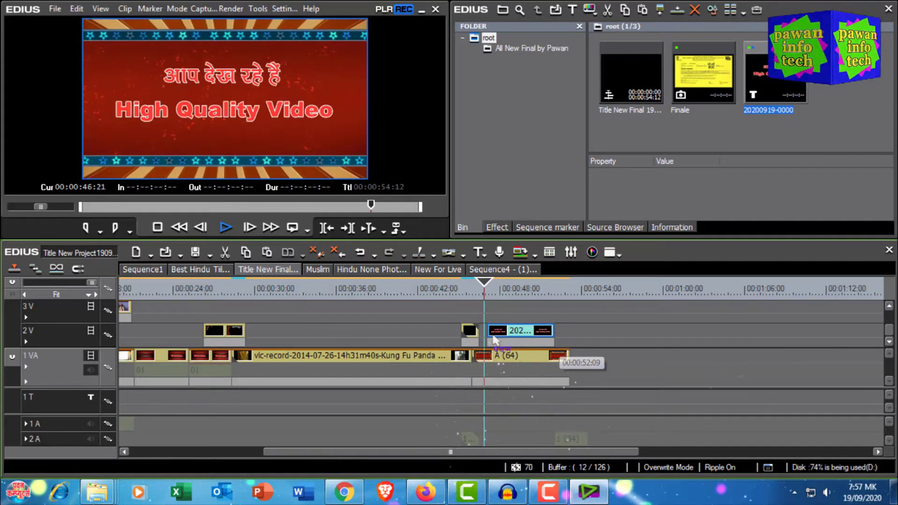
key(space)
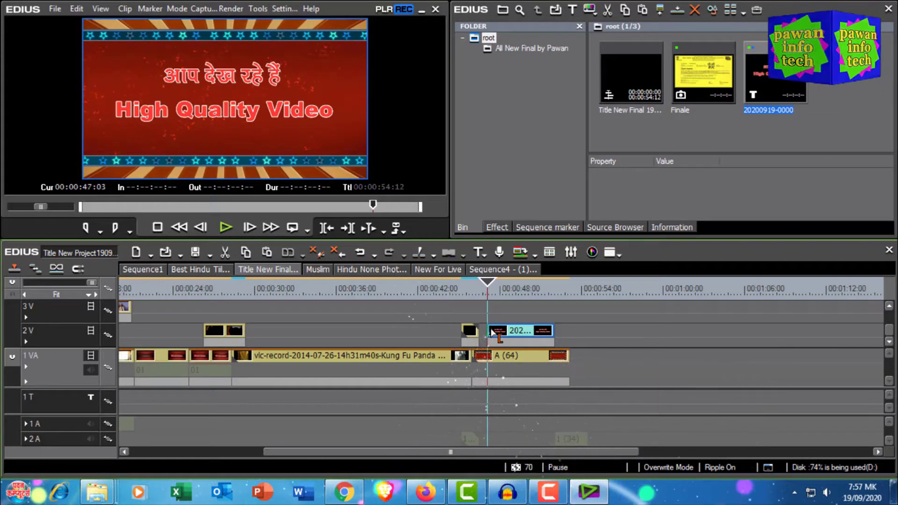
key(space)
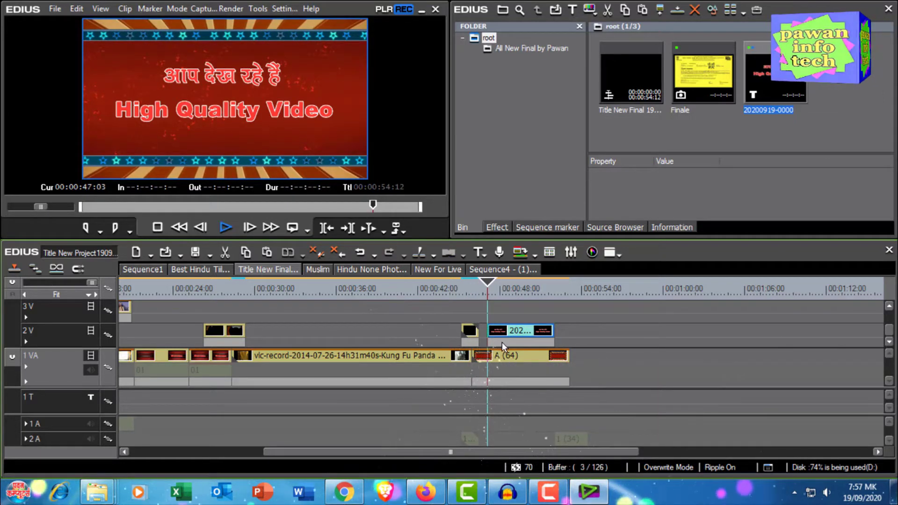
Step: Shift the small clip up to track 3V, preview, and lengthen the title to end at 00:00:53:03
click(470, 330)
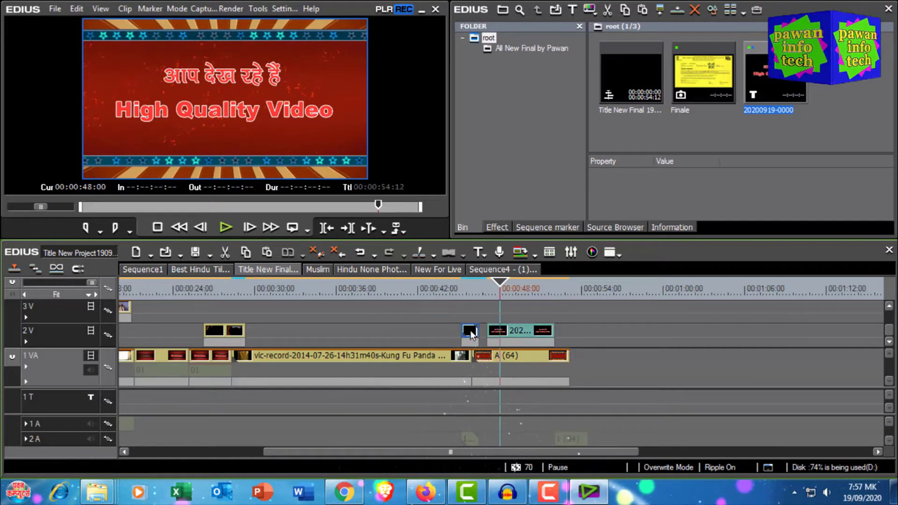
drag(469, 321, 480, 335)
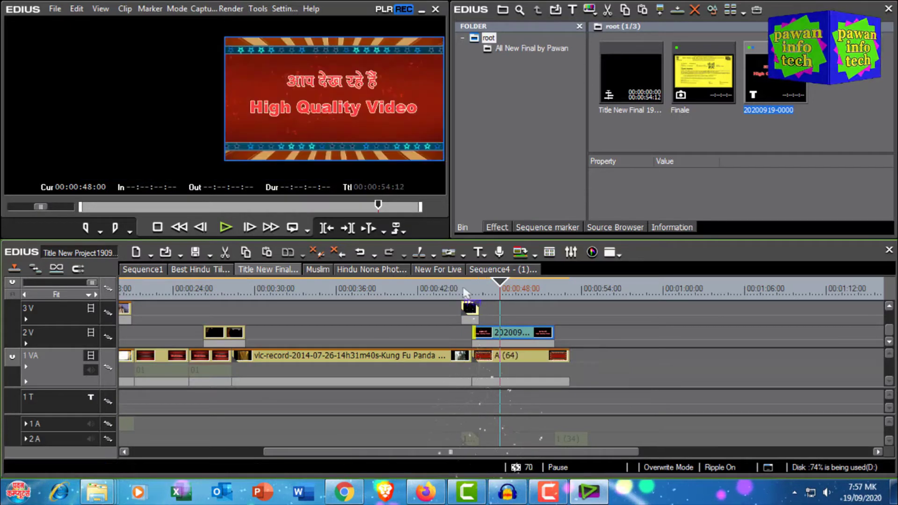
click(460, 288)
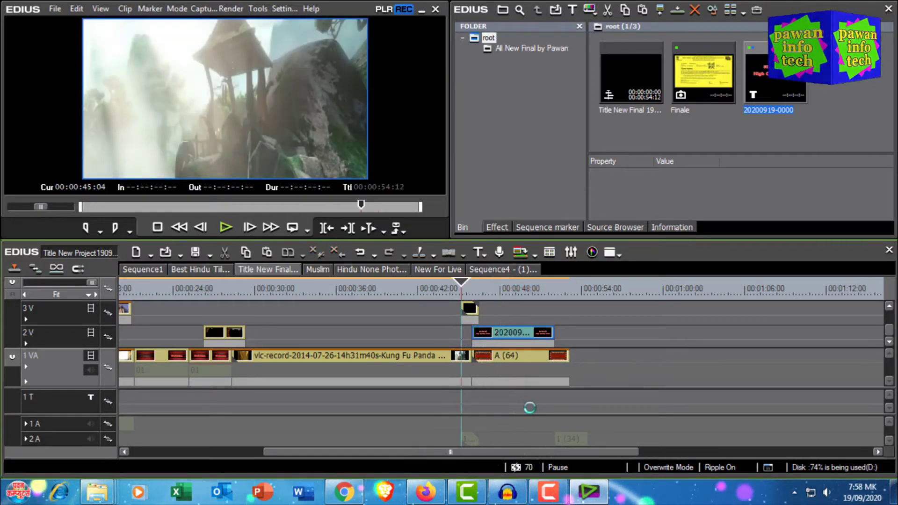
key(space)
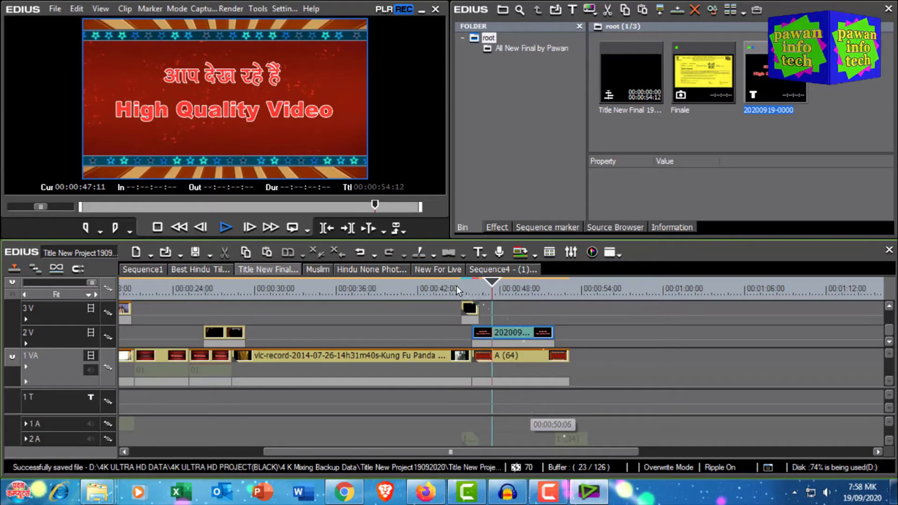
key(space)
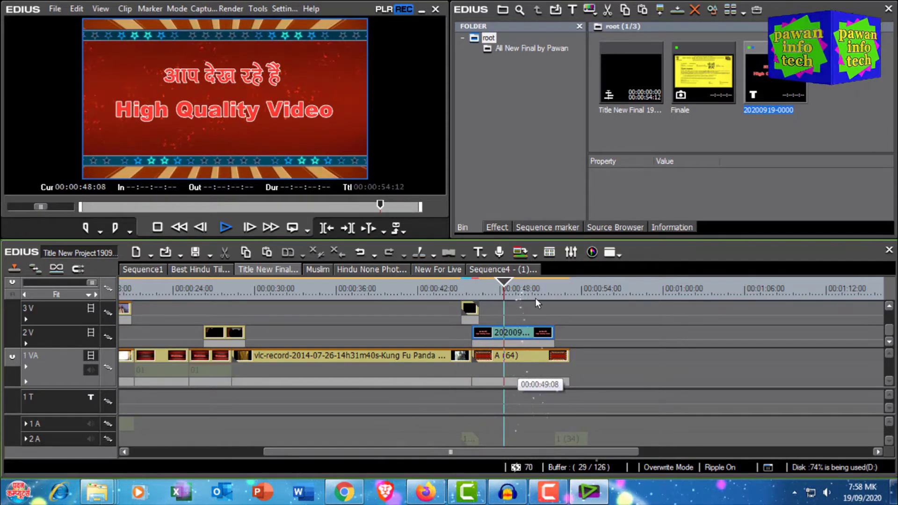
click(553, 332)
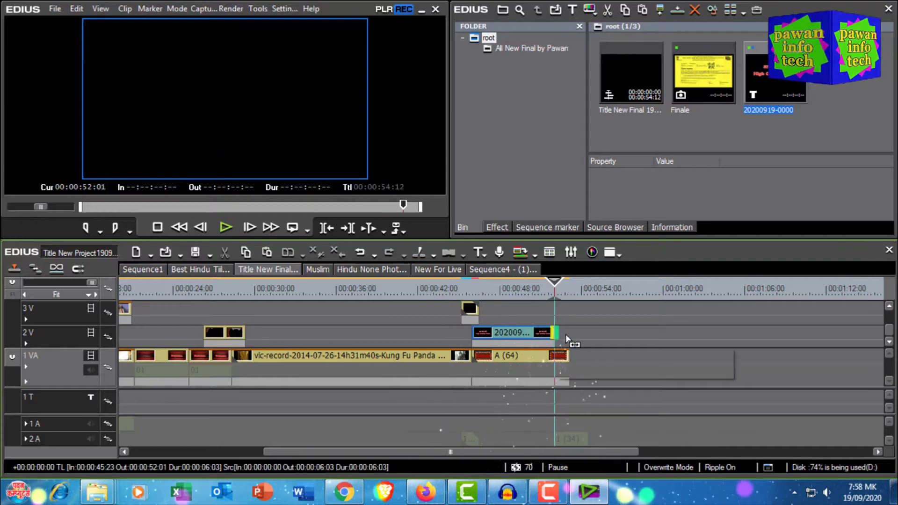
drag(571, 338, 568, 334)
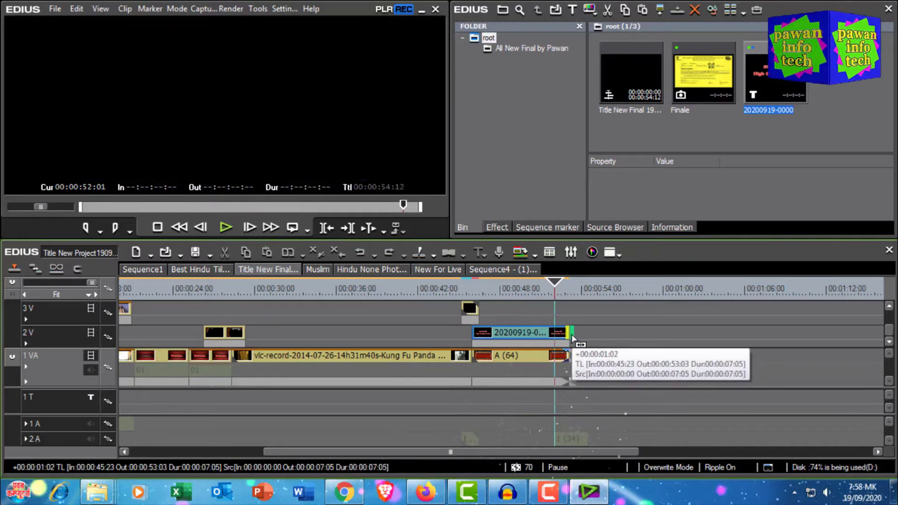
Step: Play the other sequence to check it, then return to the new title's sequence
click(214, 270)
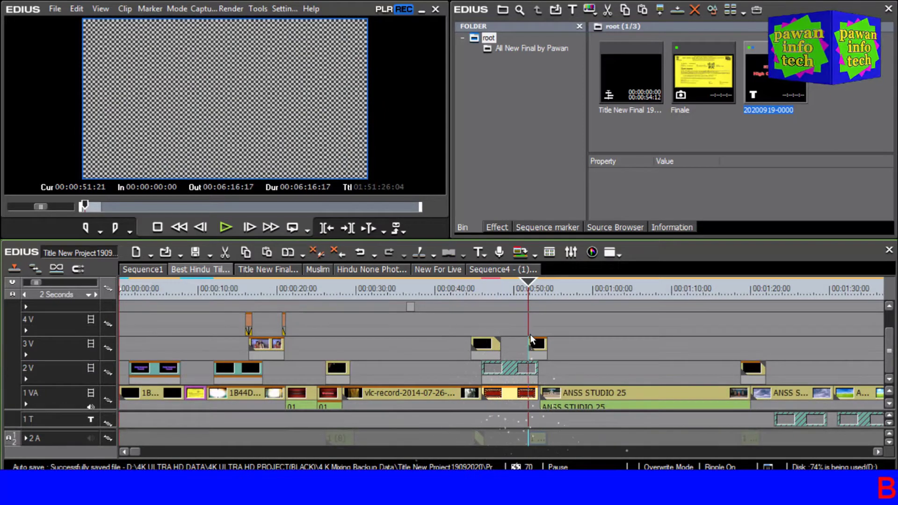
key(space)
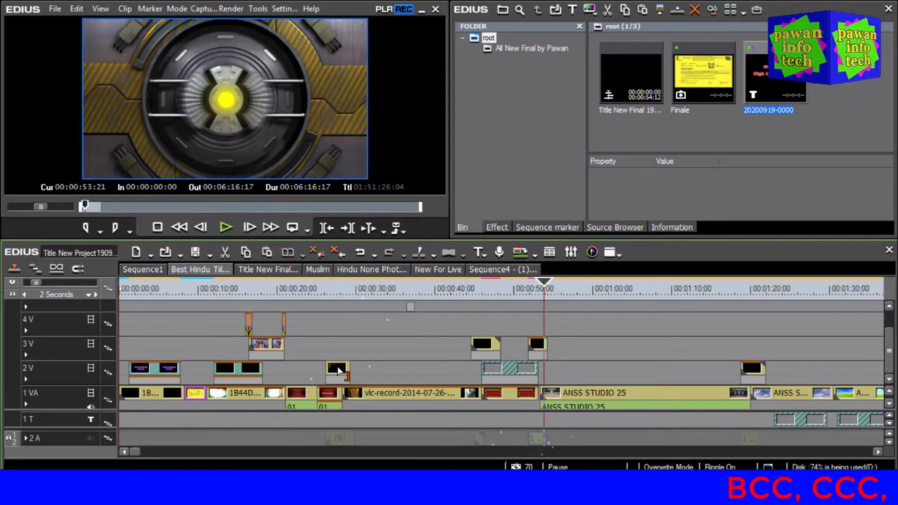
click(262, 269)
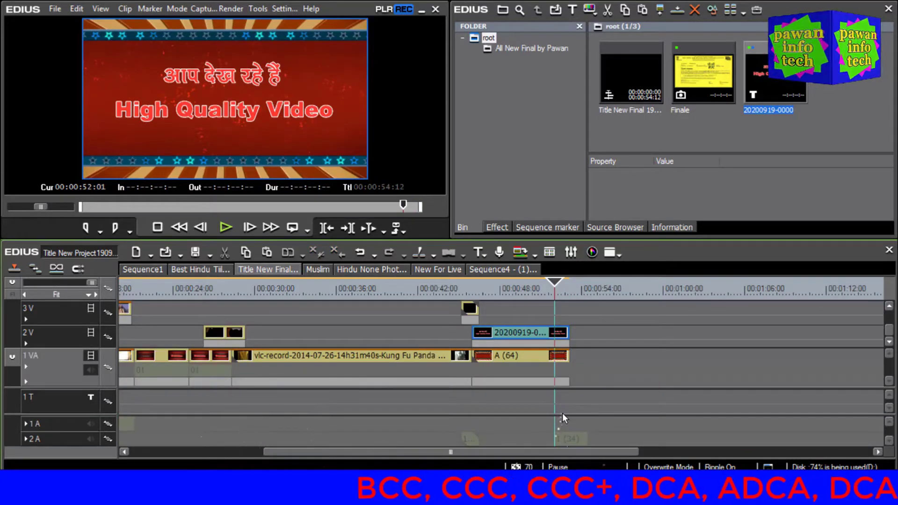
Step: Move the 1 (34) audio clip onto track 2A
click(570, 439)
key(Delete)
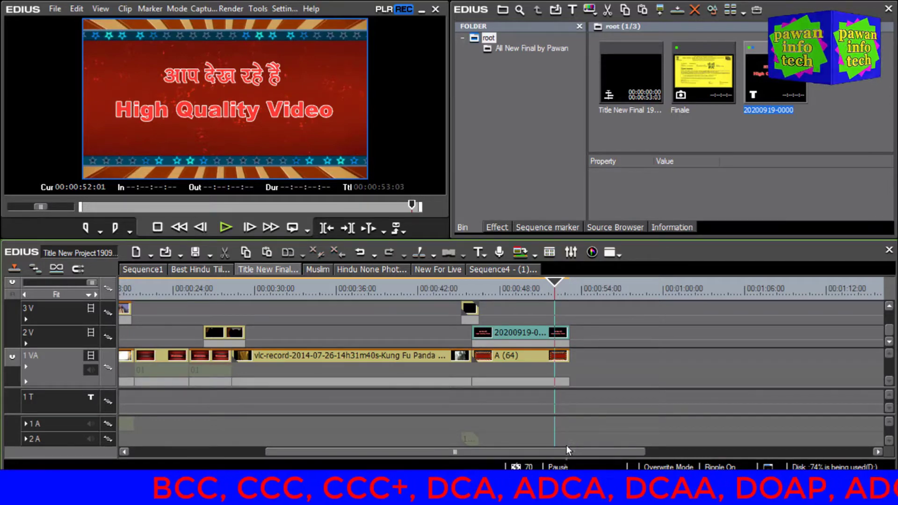
click(55, 438)
key(ctrl+v)
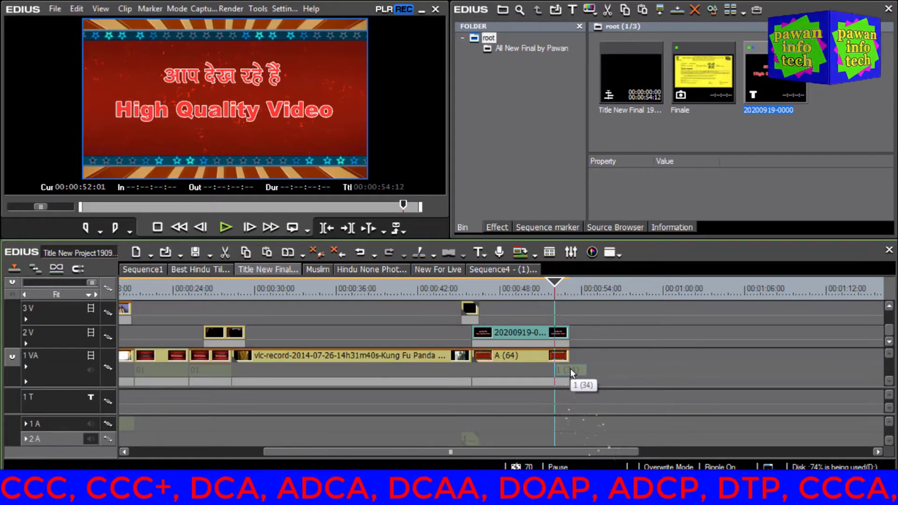
drag(571, 368, 571, 439)
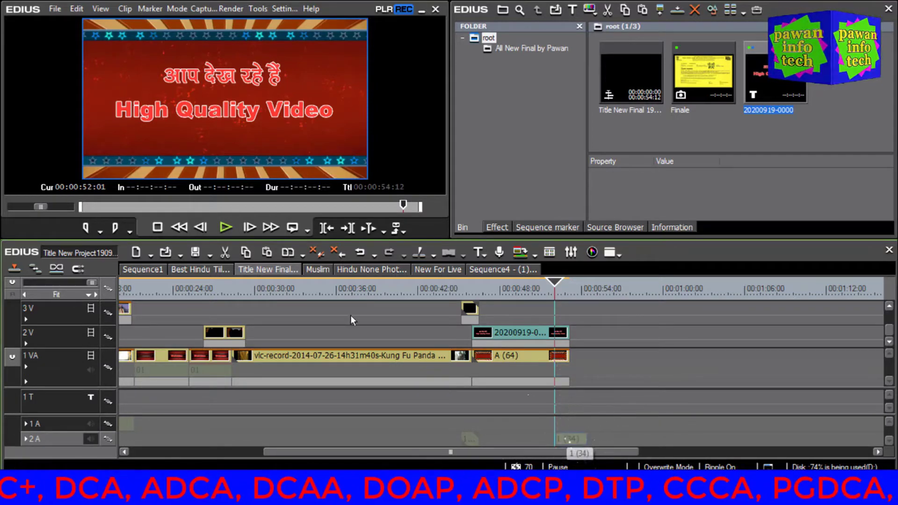
Step: In Sequence1, delete the short 1VA clip's audio at the start, then open Title New Final
click(140, 270)
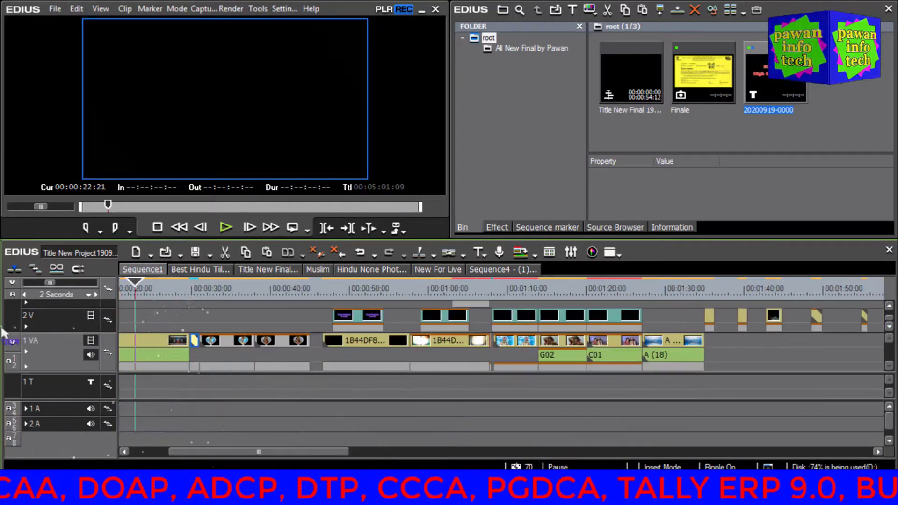
drag(4, 333, 4, 335)
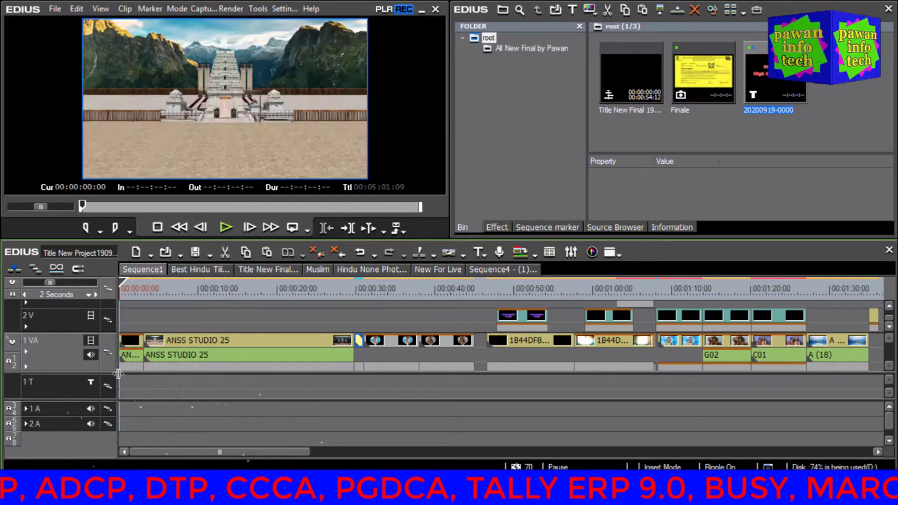
key(space)
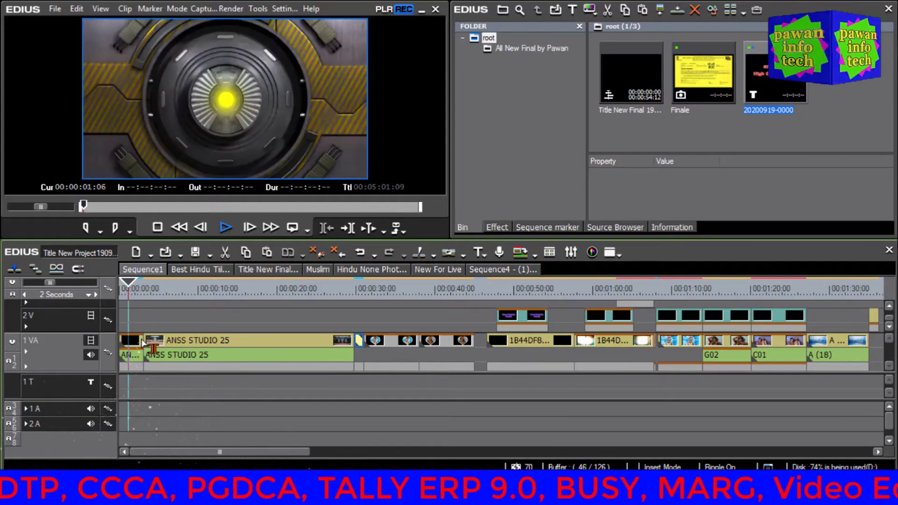
key(space)
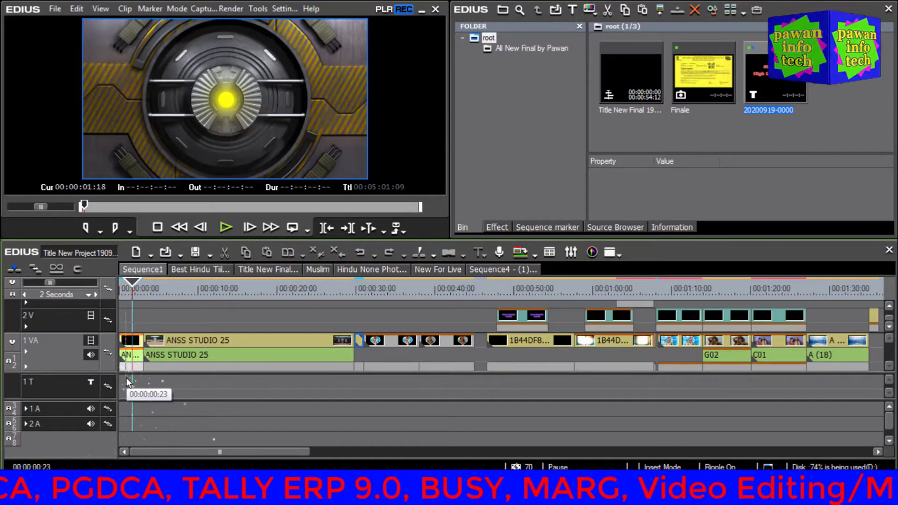
click(135, 354)
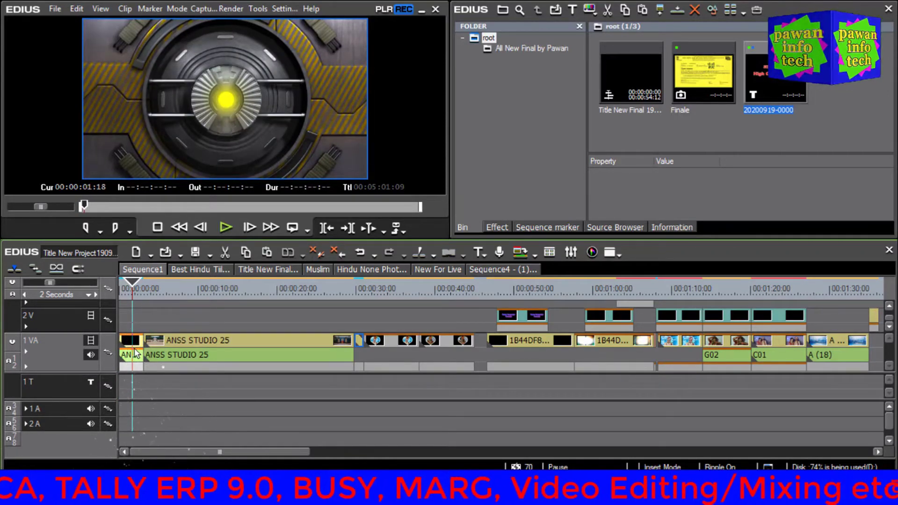
key(Delete)
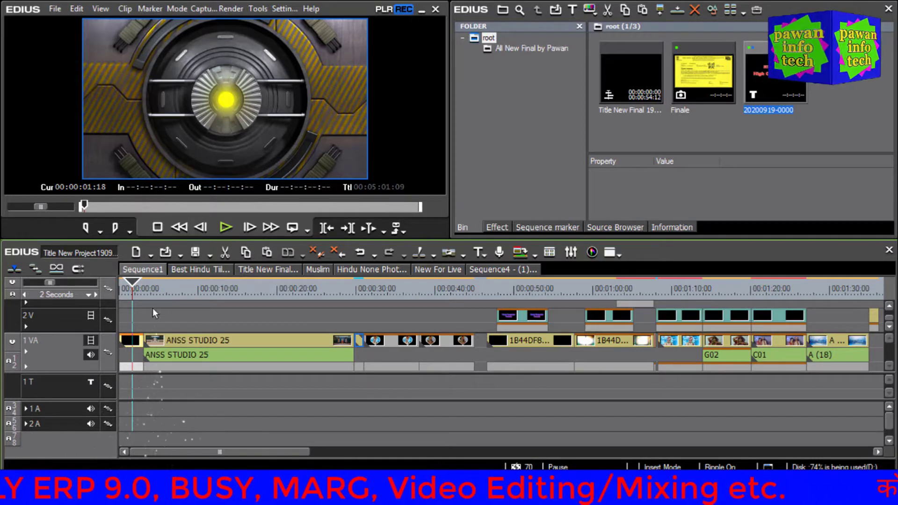
click(257, 270)
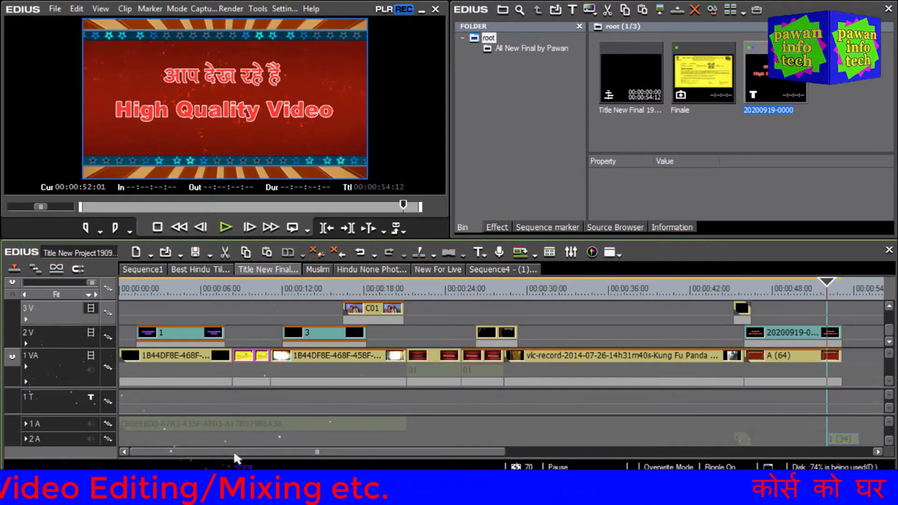
Step: Paste a clip onto track 3V, preview it, and delete it as unwanted
drag(234, 450, 458, 450)
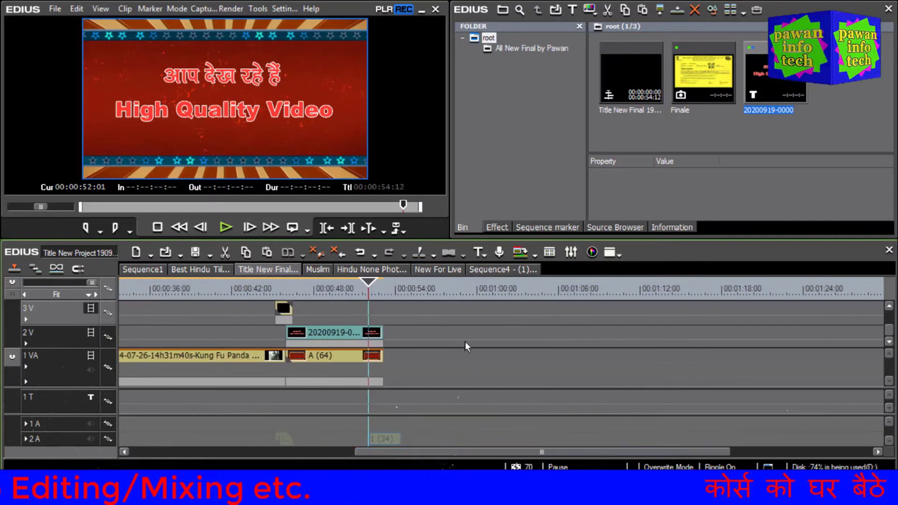
key(ctrl+v)
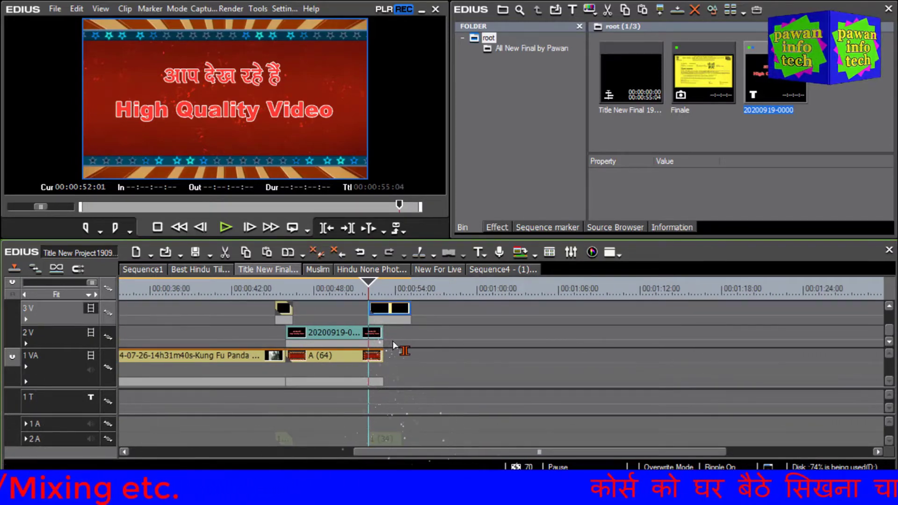
key(space)
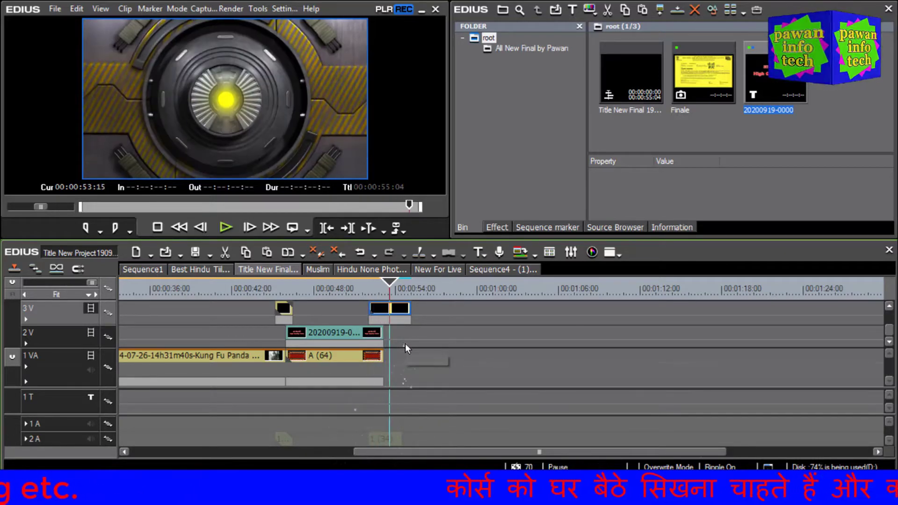
click(384, 291)
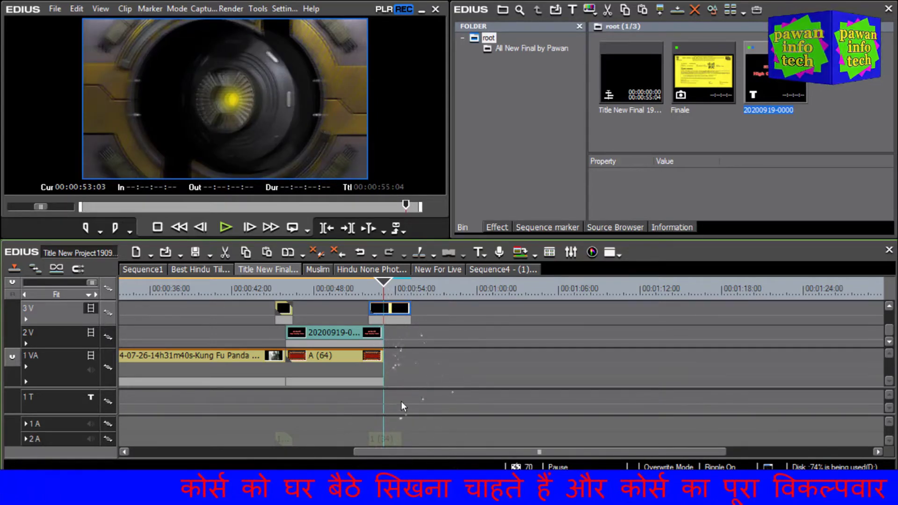
key(Delete)
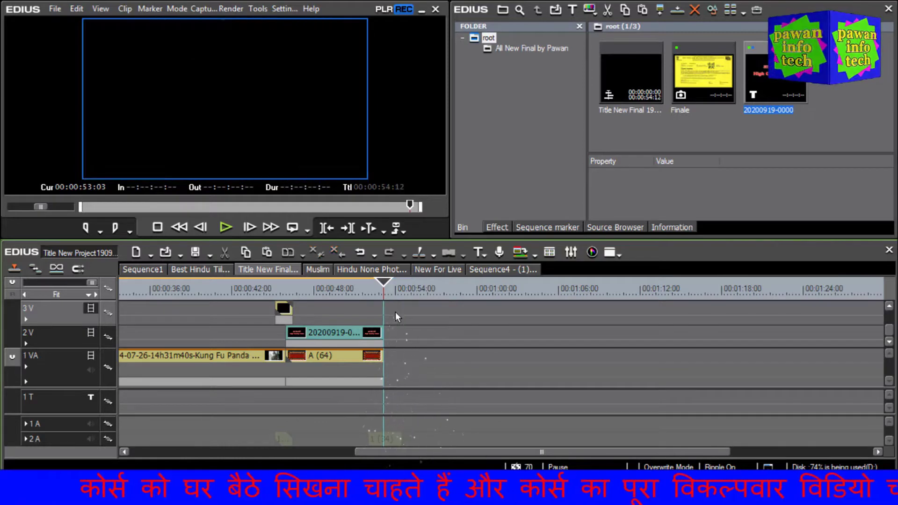
Step: In Best Hindu Titles, select the ANSS STUDIO 25 clips on tracks 2V and 1VA
click(200, 269)
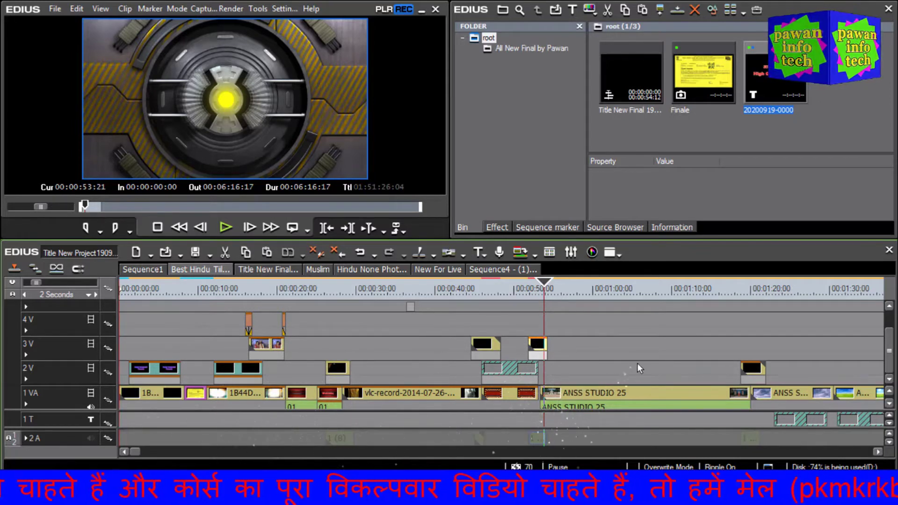
drag(641, 364, 686, 423)
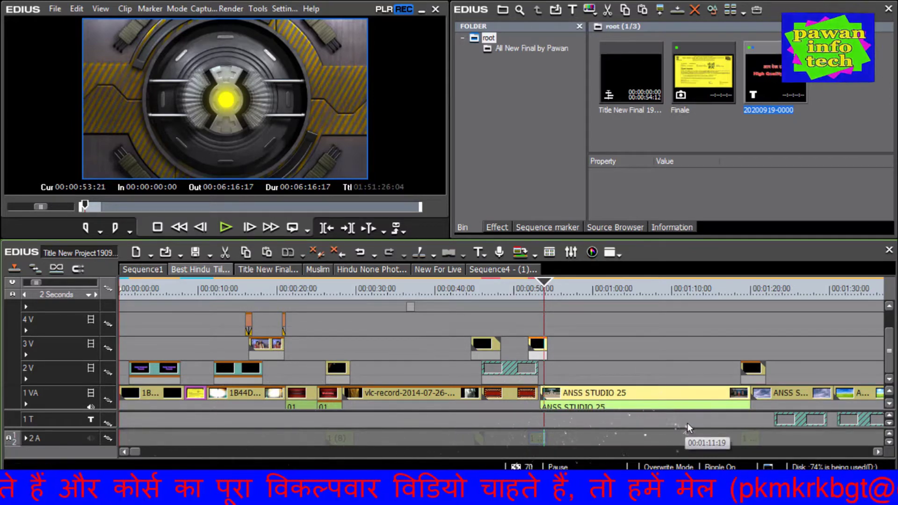
click(751, 368)
ctrl+click(751, 439)
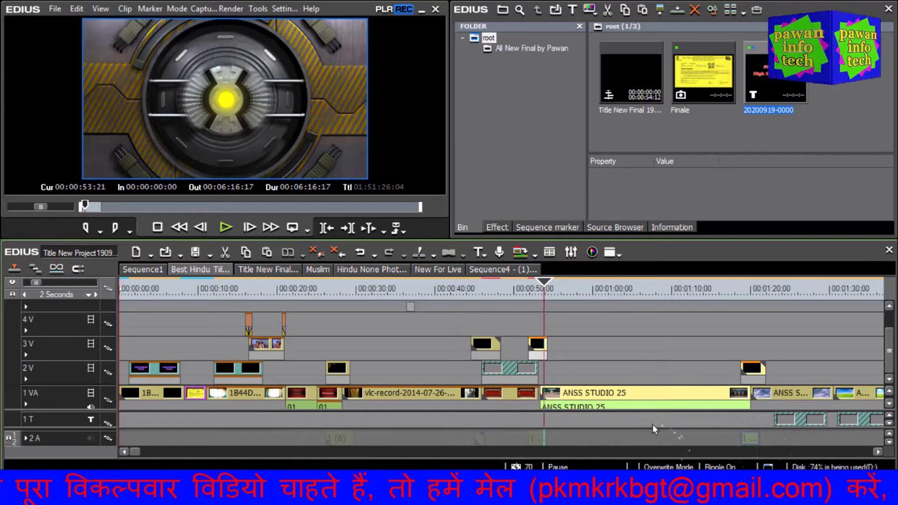
Step: Paste the clips in Title New Final right after the red title, save, and close the 3V gap
click(268, 269)
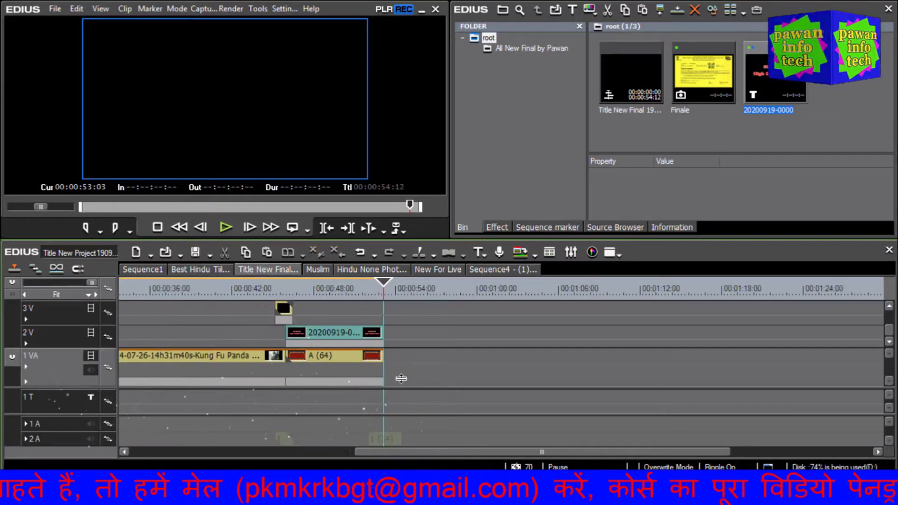
key(ctrl+v)
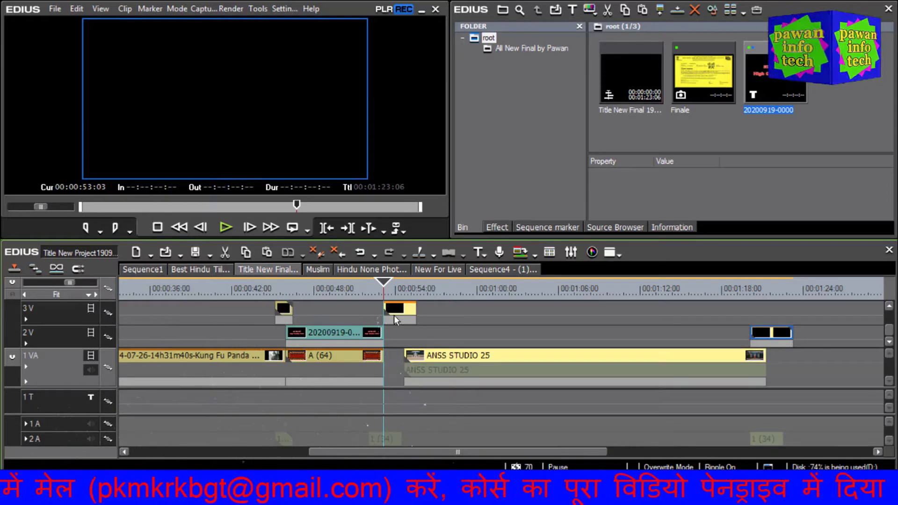
drag(399, 310, 373, 315)
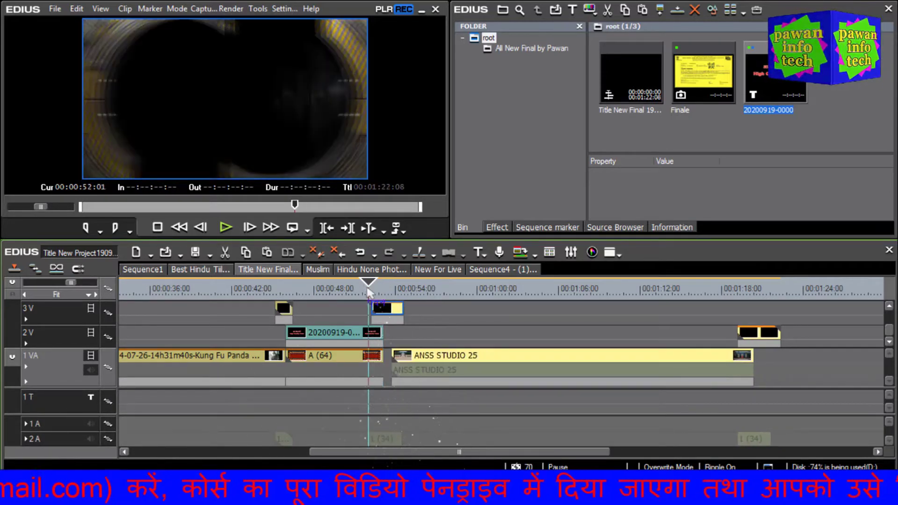
click(369, 290)
key(ctrl+s)
key(space)
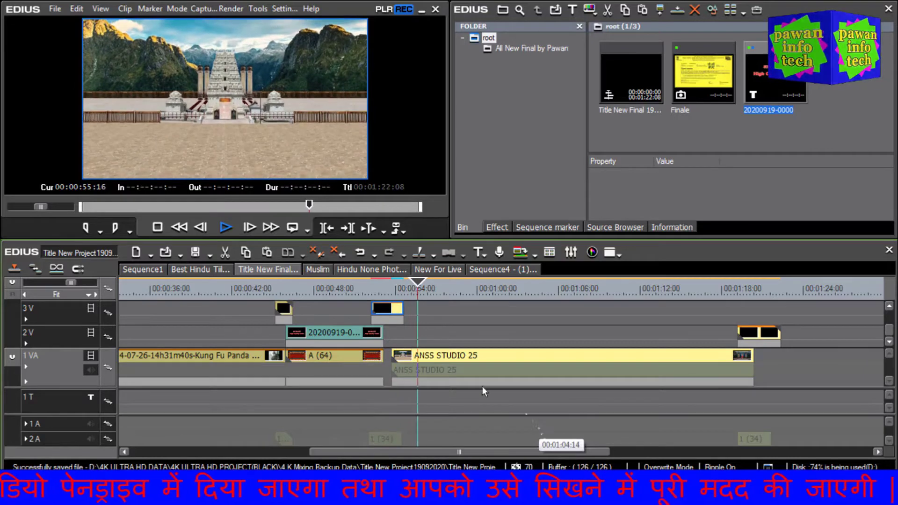
key(space)
drag(386, 309, 384, 309)
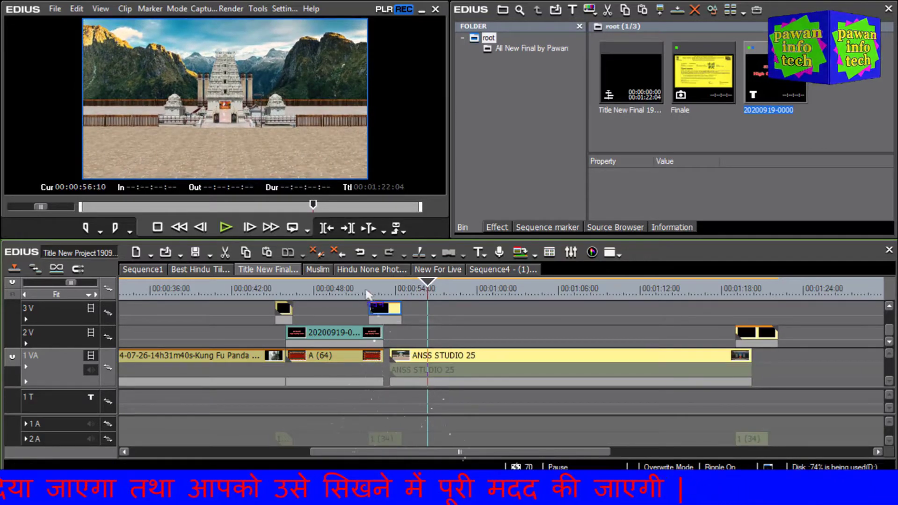
click(367, 294)
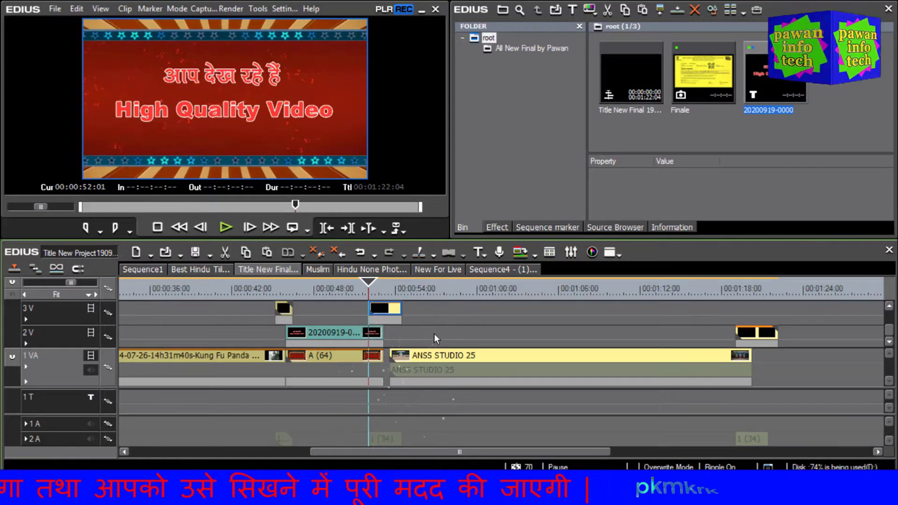
key(ctrl+s)
key(space)
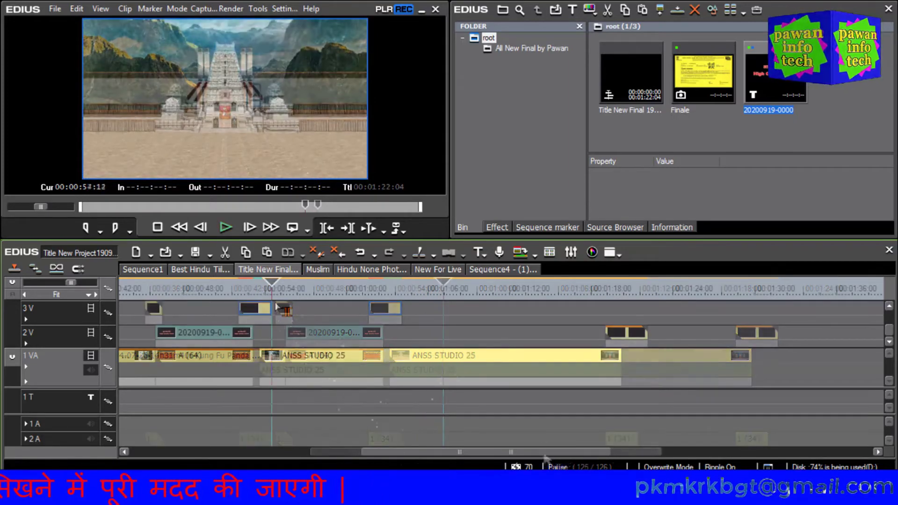
key(space)
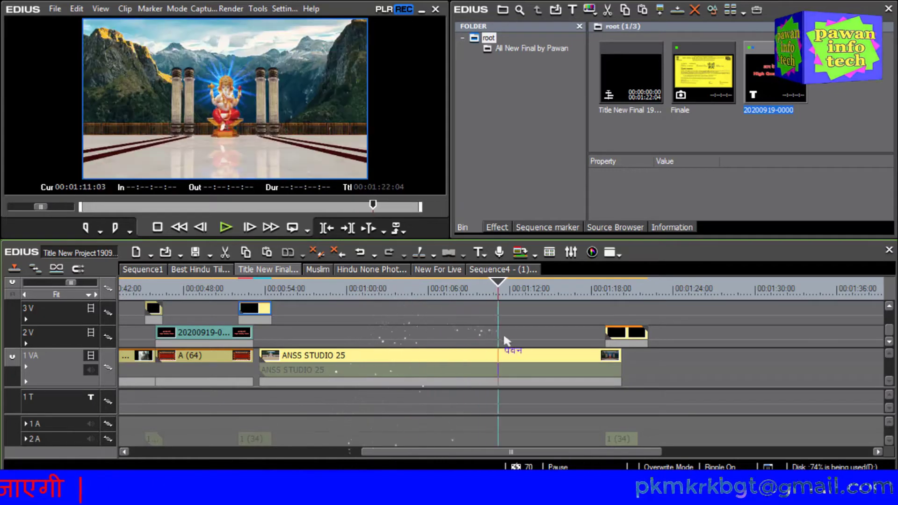
drag(504, 336, 604, 379)
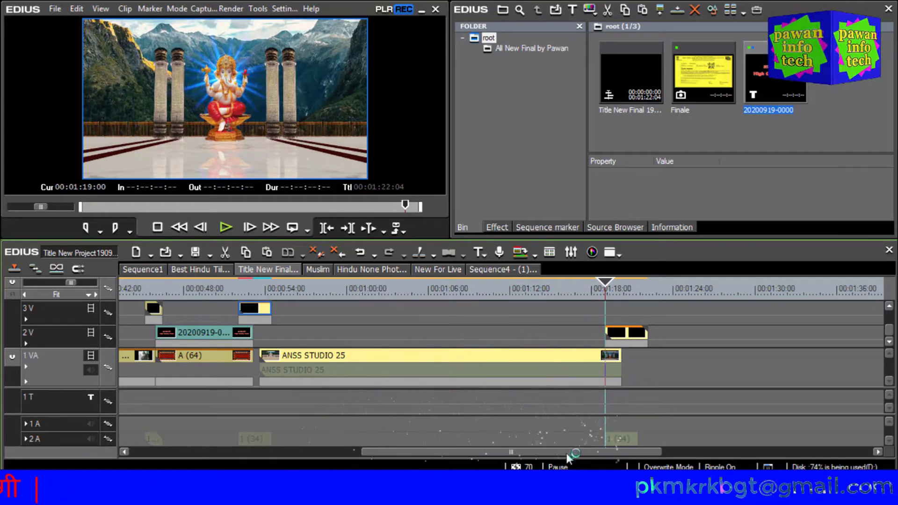
drag(568, 453, 615, 455)
key(space)
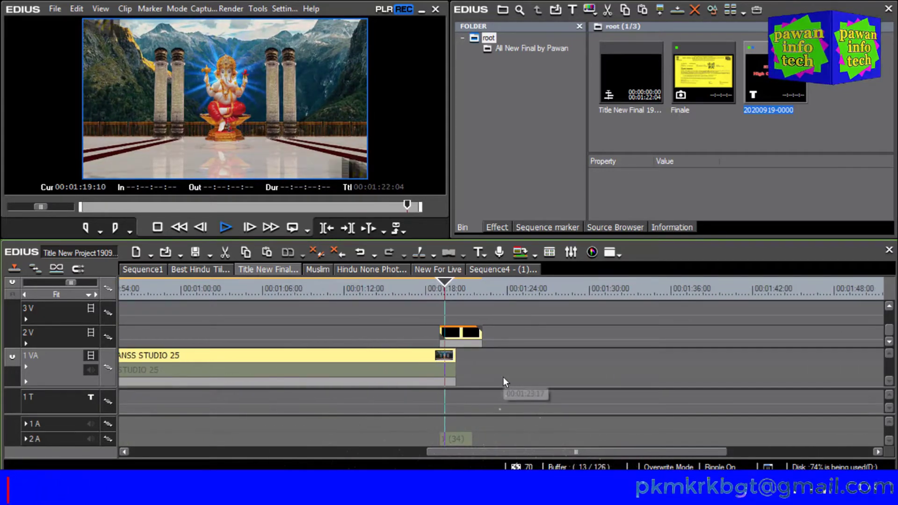
key(space)
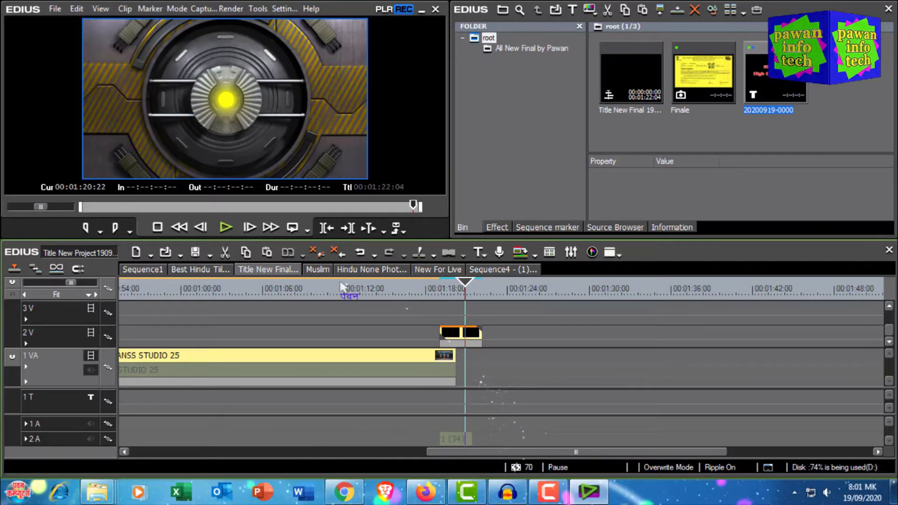
Step: Select the Best Hindu Titles clips from 01:15 to 02:45, then return to Title New Final
click(193, 269)
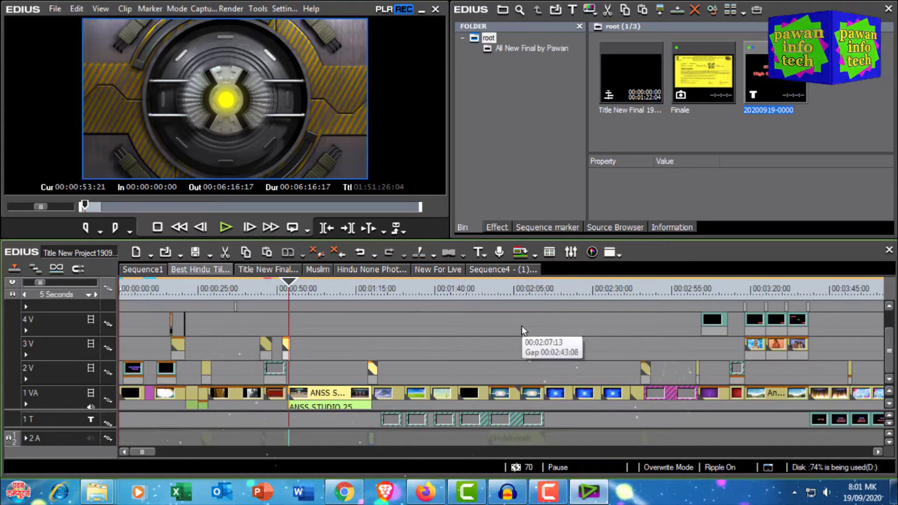
drag(338, 302, 401, 417)
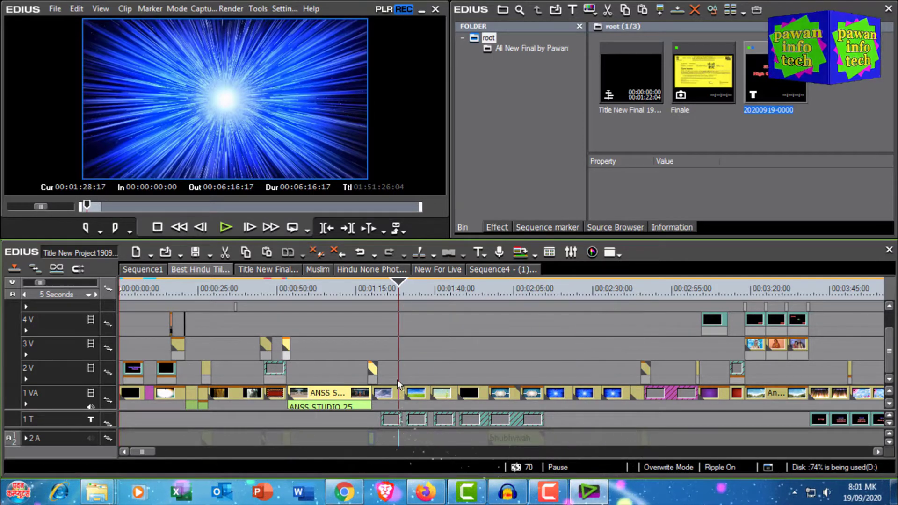
drag(392, 366, 643, 399)
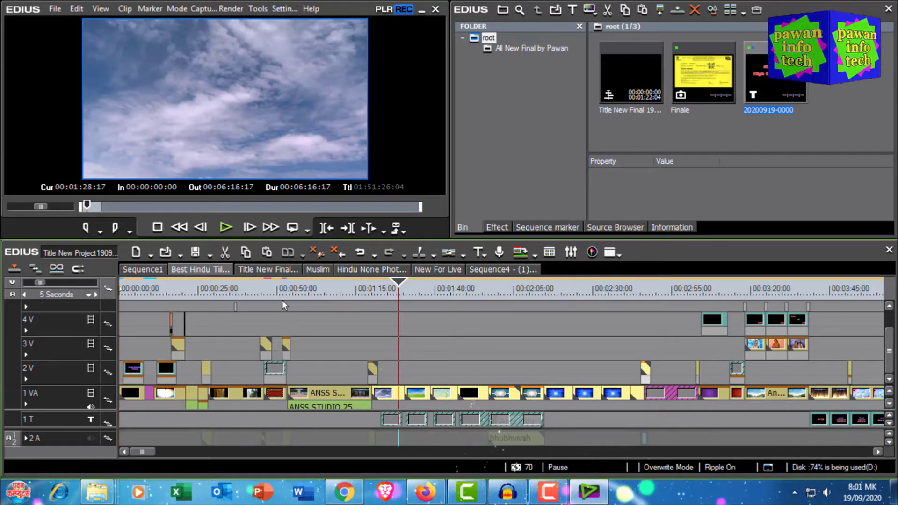
click(258, 269)
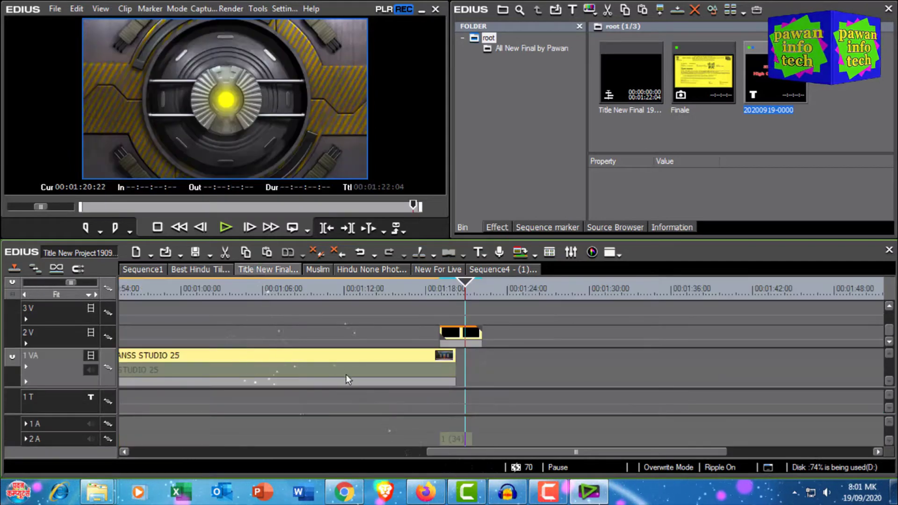
Step: Paste the copied clips at the playhead and fit the whole sequence into view
scroll(442, 382, up, 2)
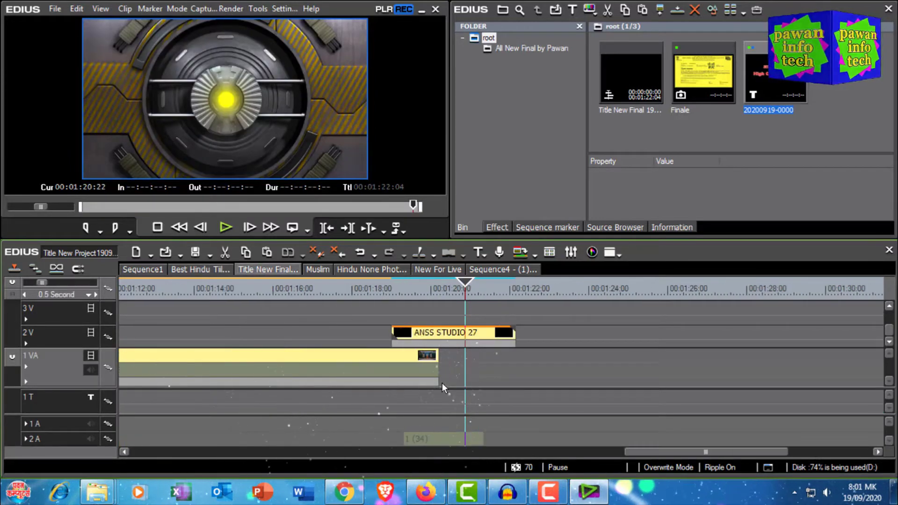
scroll(439, 384, down, 2)
key(ctrl+v)
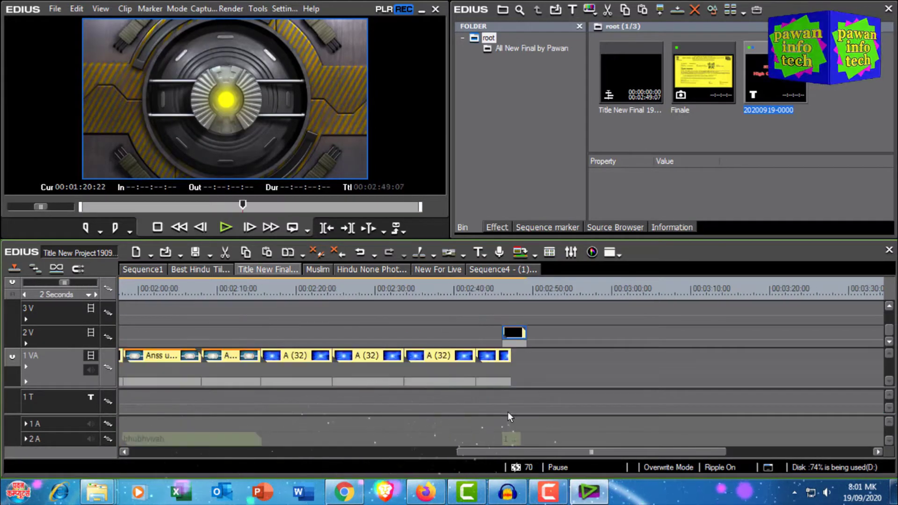
scroll(461, 361, up, 1)
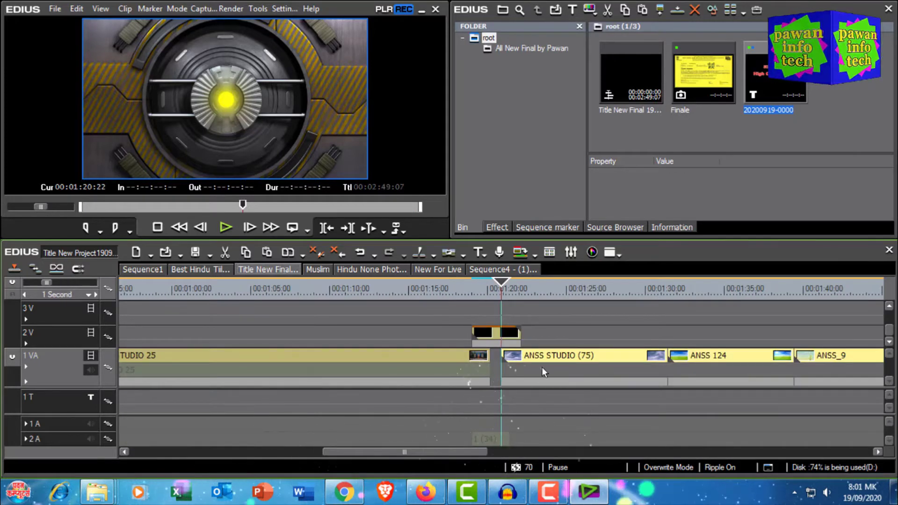
key(ctrl+0)
drag(486, 290, 482, 332)
Step: Play and scrub through the footage to the sequence end at 02:49, then scroll back
key(space)
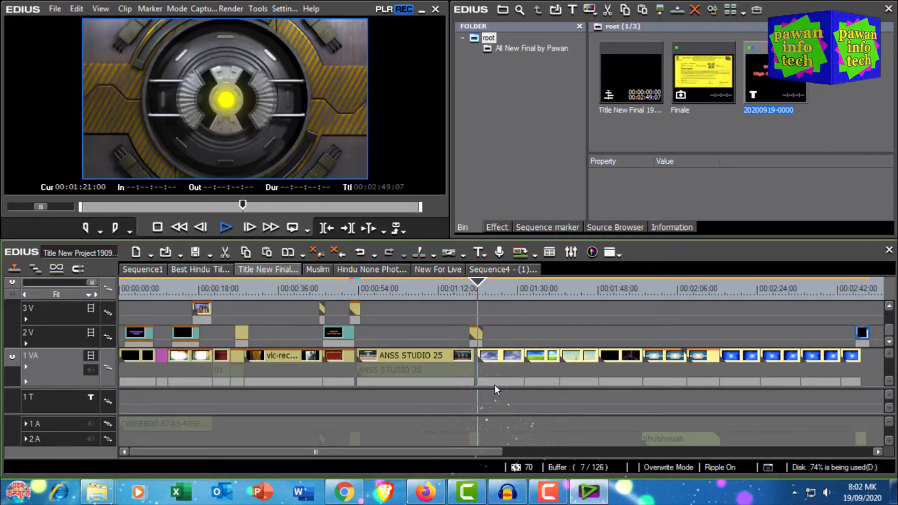
drag(492, 291, 892, 354)
scroll(643, 381, up, 2)
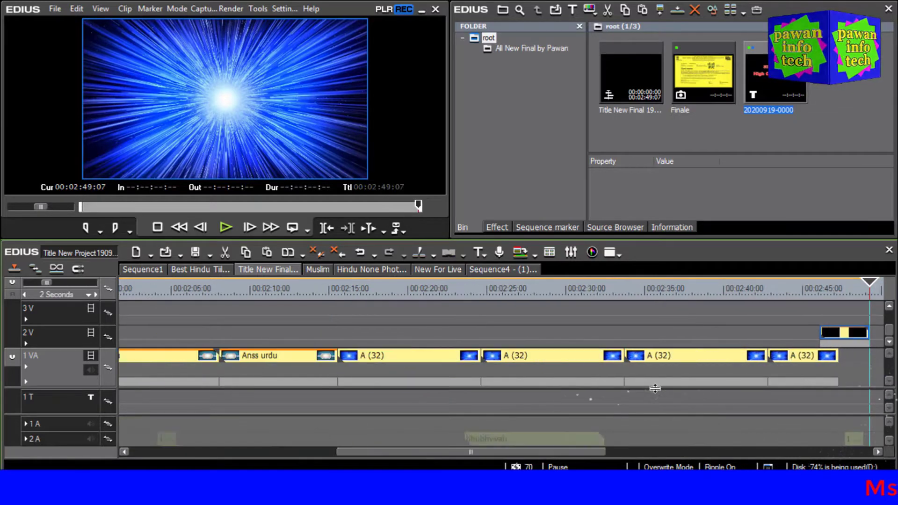
scroll(643, 380, down, 4)
scroll(641, 380, up, 1)
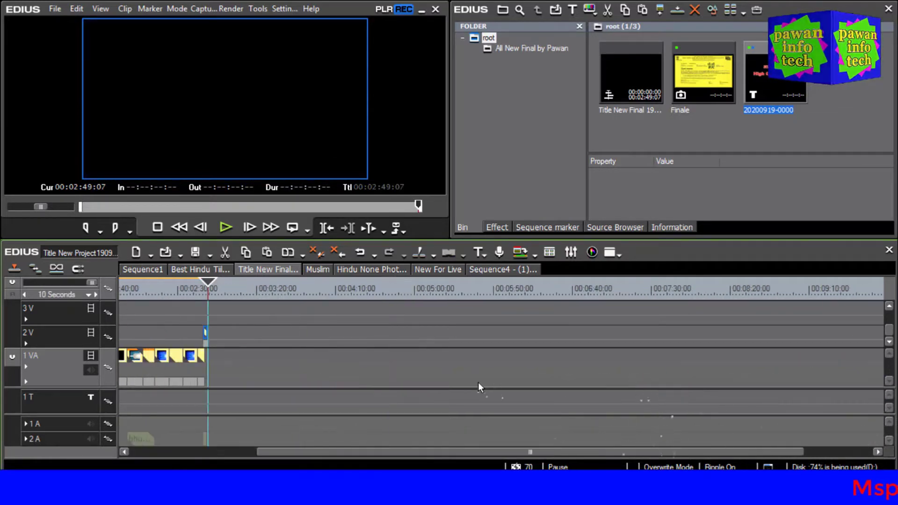
drag(700, 451, 495, 452)
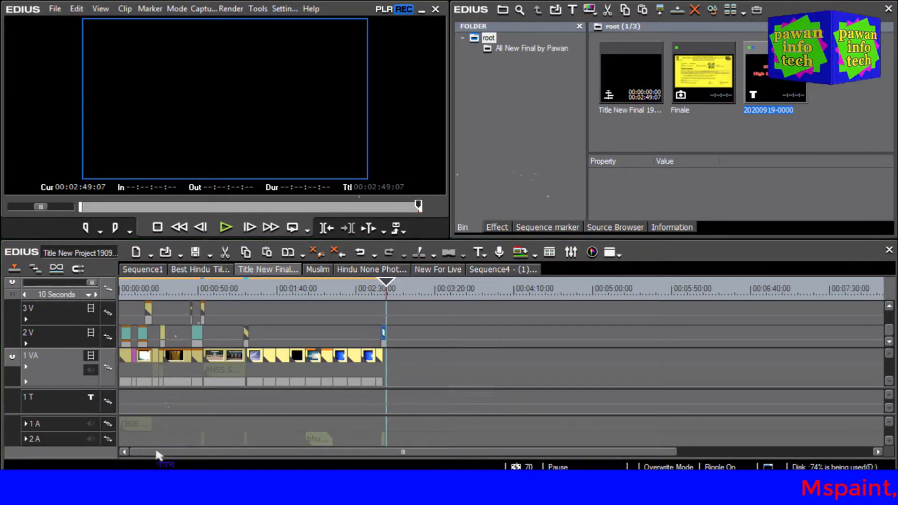
Step: Open the Govind folder, check video 01's details, refresh it, and launch VLC media player
mouse_move(154, 496)
click(225, 420)
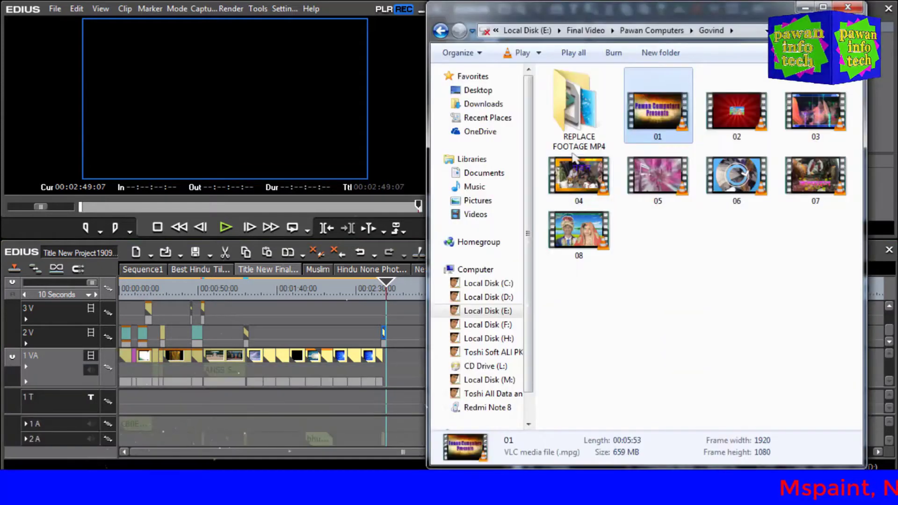
click(654, 115)
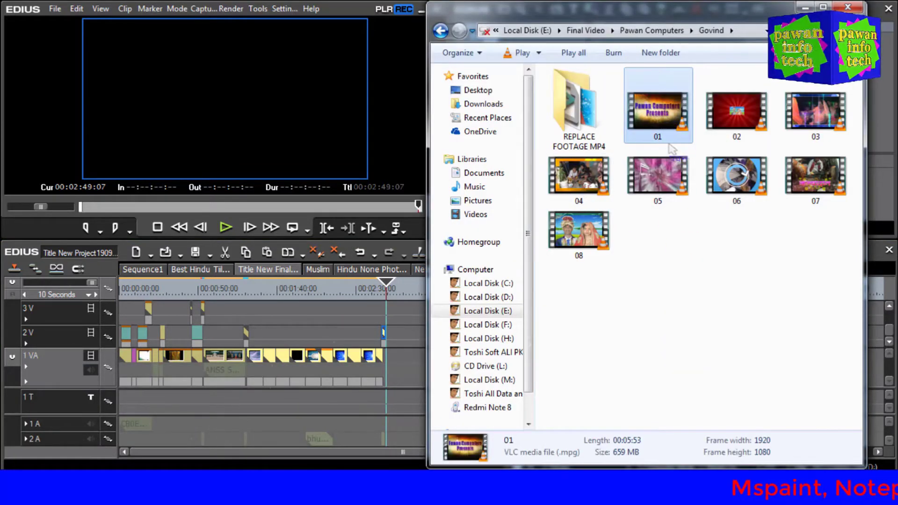
right_click(648, 267)
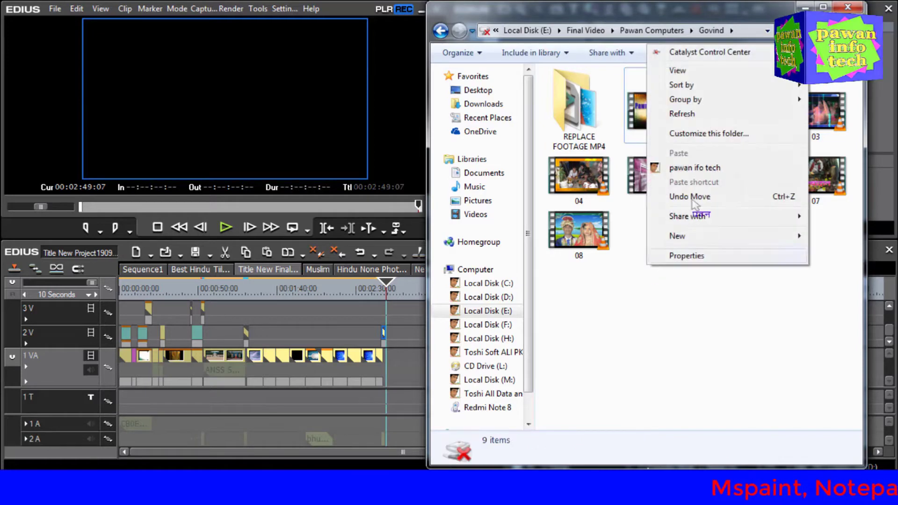
click(702, 113)
key(super)
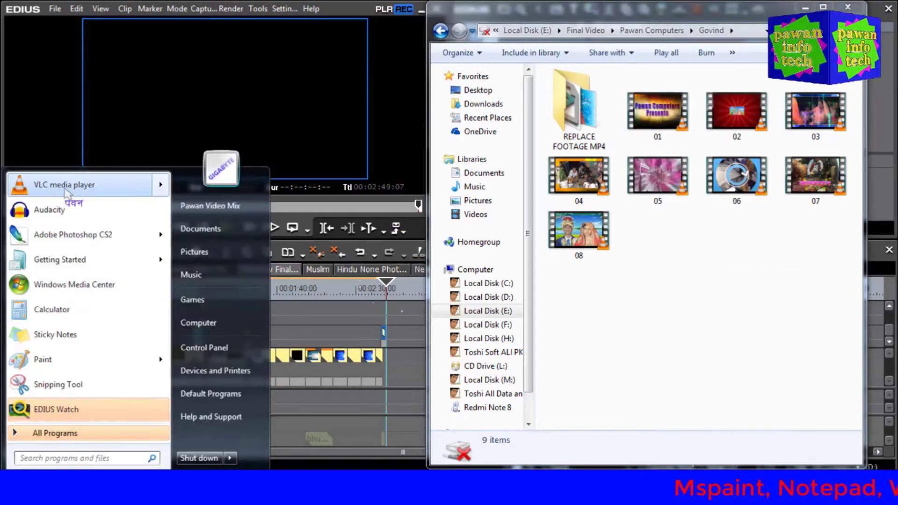
click(63, 189)
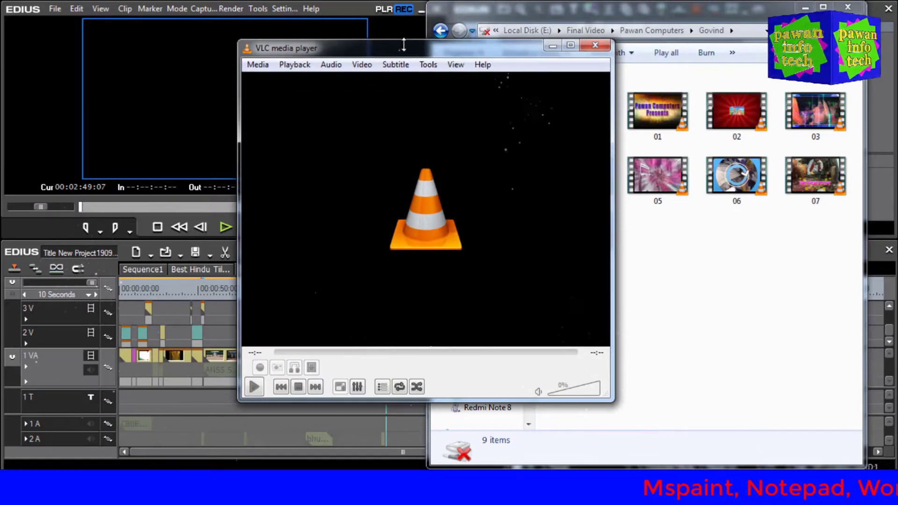
Step: Play video 01 in VLC and pause at 01:25 on the red Hindi title
drag(658, 111, 434, 166)
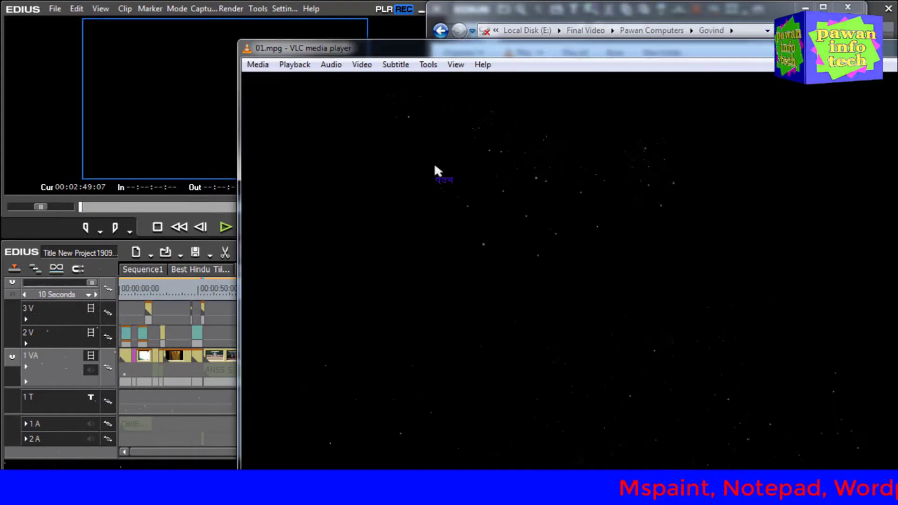
double_click(491, 205)
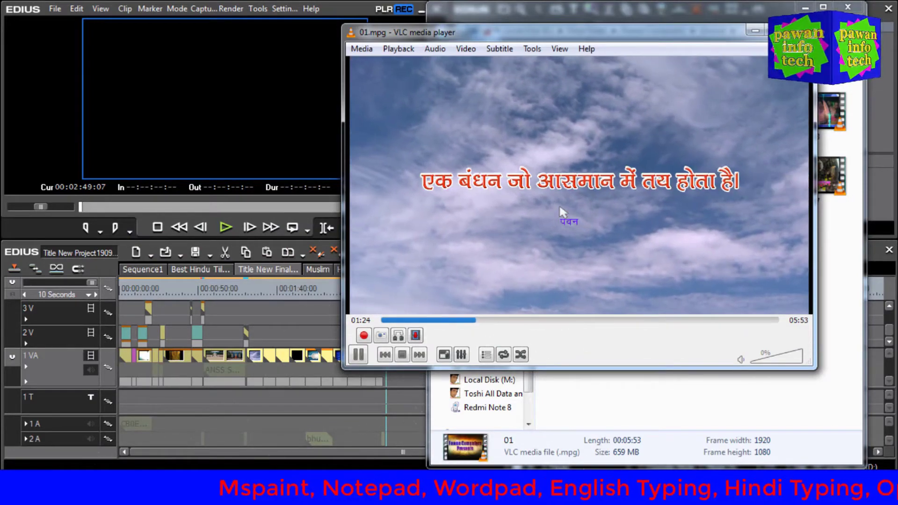
key(space)
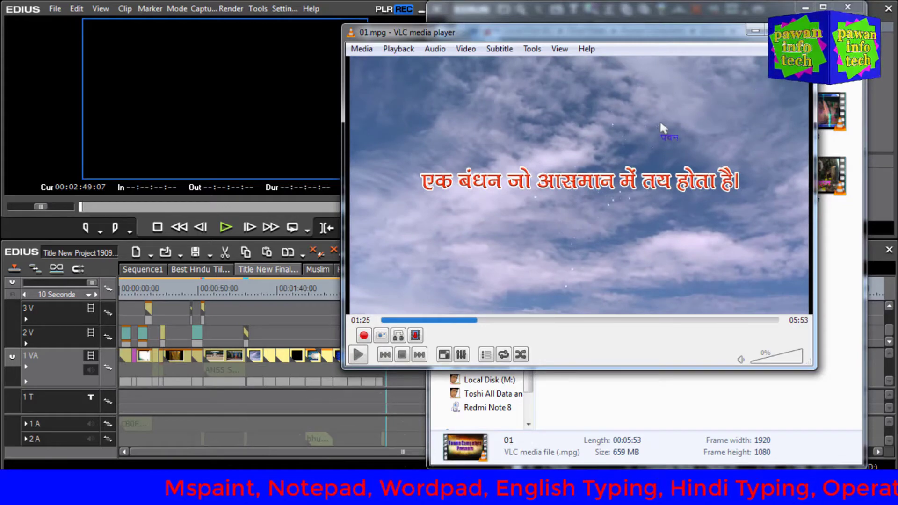
Step: Make VLC Always on Top and shrink it to a small window at the upper right
drag(649, 34, 657, 54)
click(474, 67)
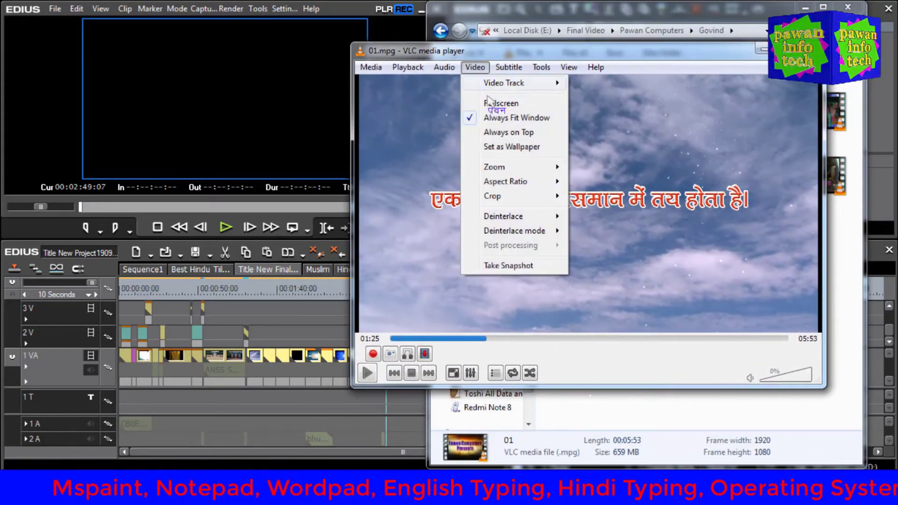
click(496, 132)
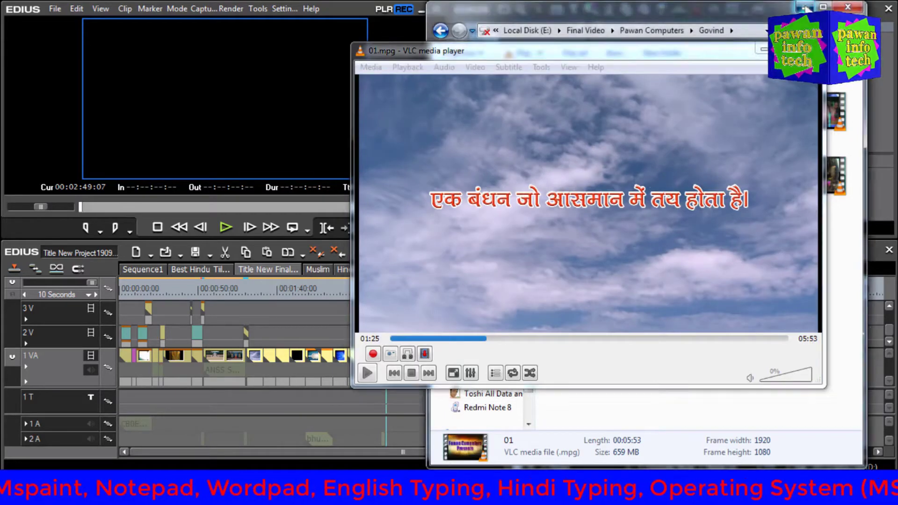
click(804, 7)
drag(354, 387, 533, 270)
drag(615, 54, 632, 66)
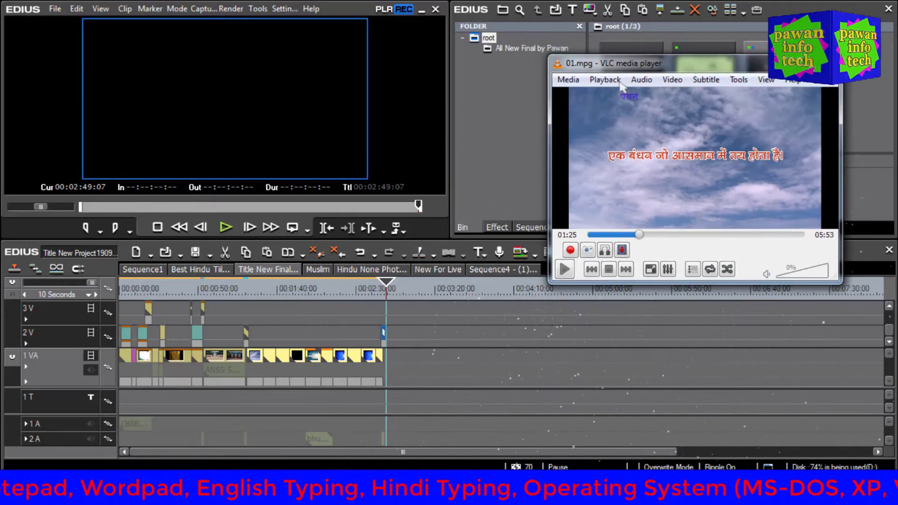
Step: Back in Title New Final, place the playhead past the last clip at 02:49:07
drag(382, 289, 248, 355)
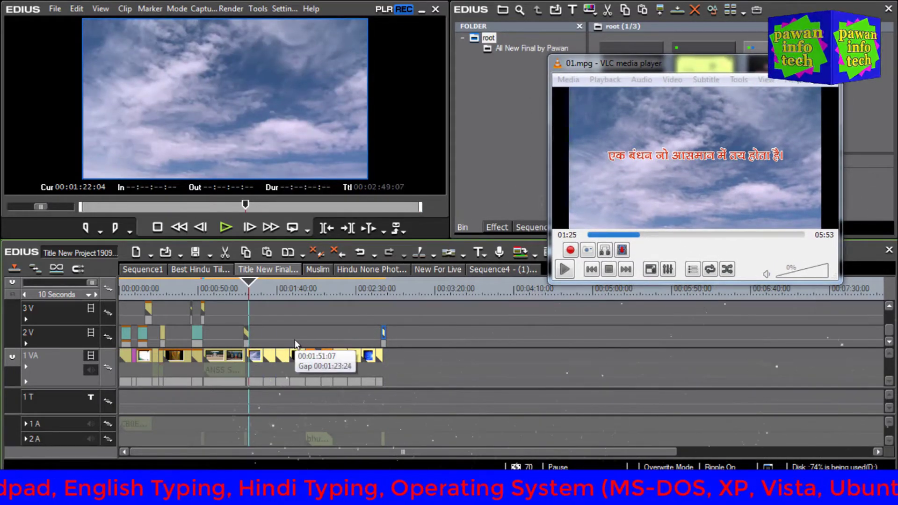
scroll(294, 341, up, 3)
scroll(294, 339, down, 5)
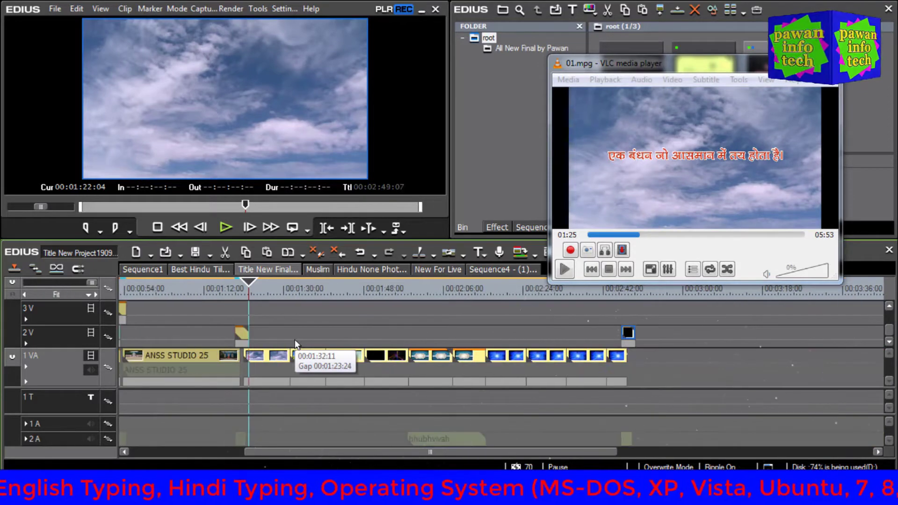
click(206, 269)
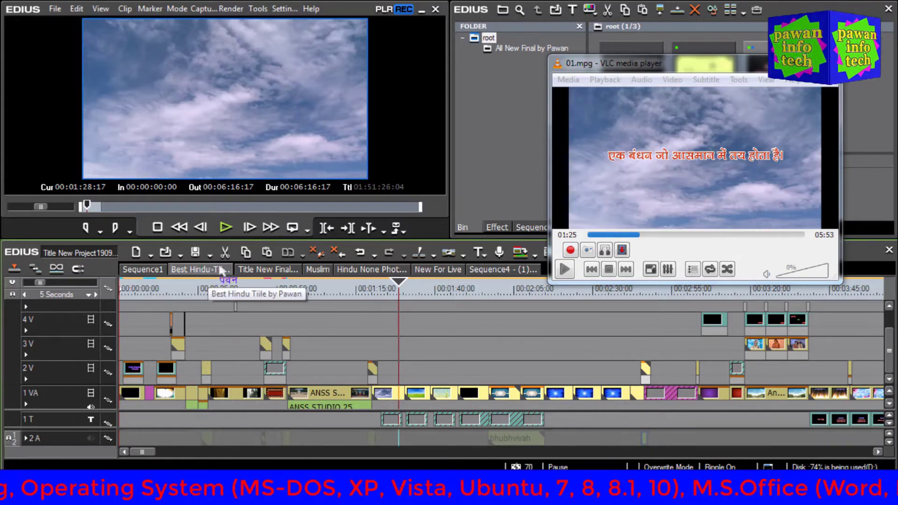
click(246, 269)
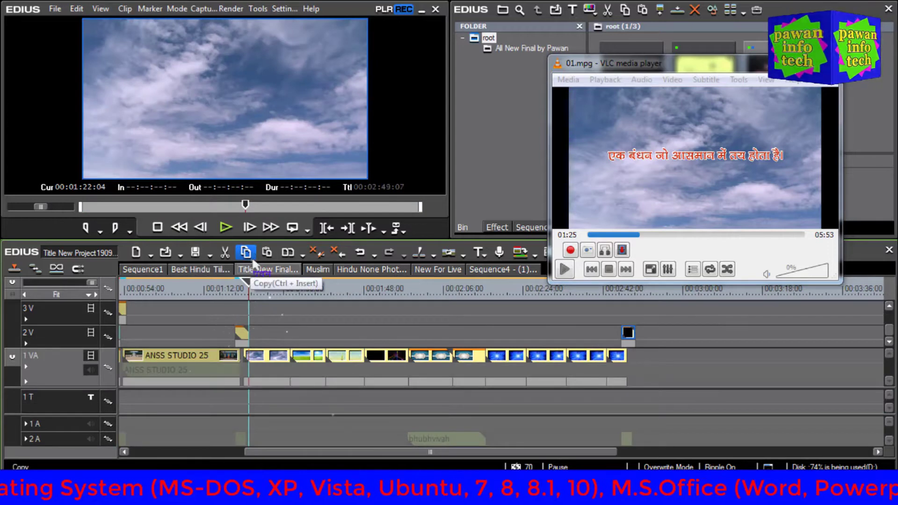
drag(279, 289, 653, 360)
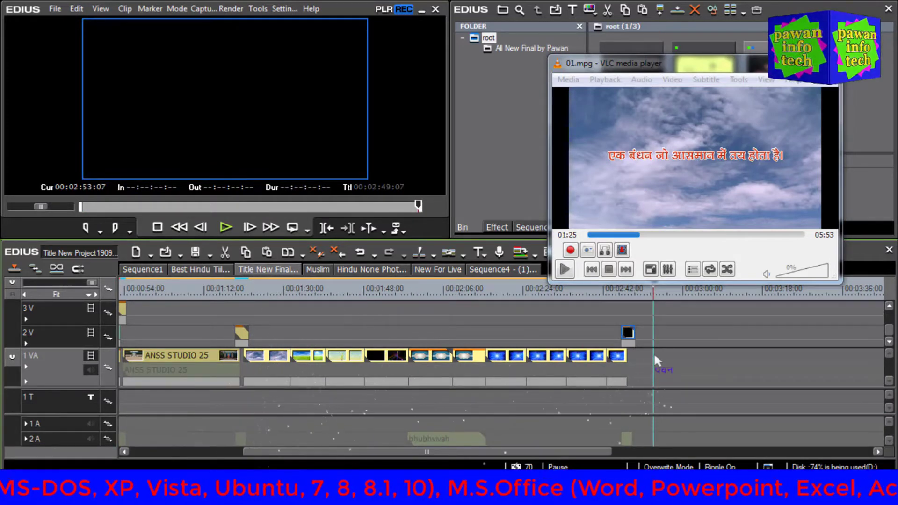
click(484, 257)
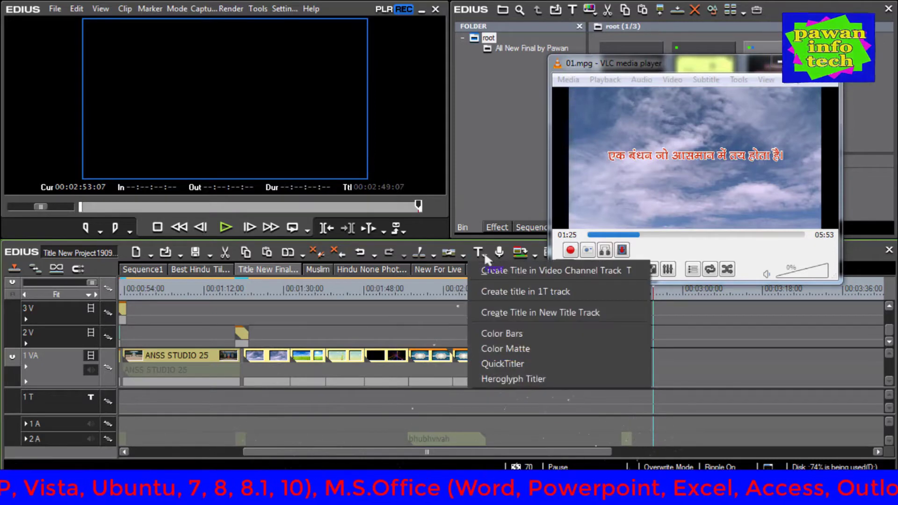
Step: Create a new QuickTitler text object and set its font to Kruti Dev 710
click(499, 366)
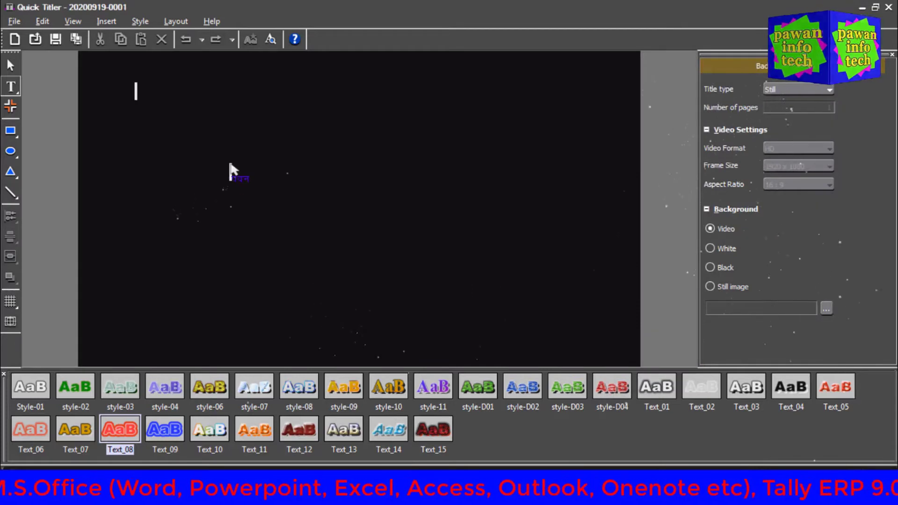
click(230, 172)
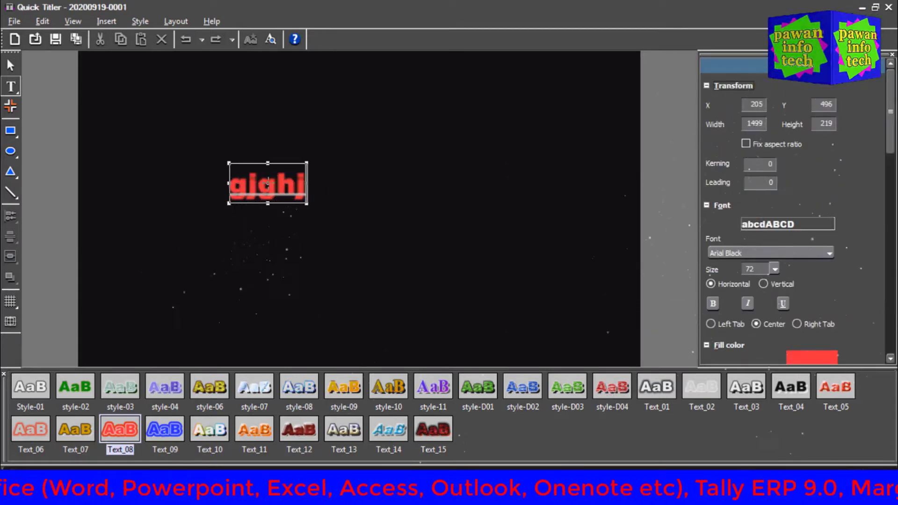
text(ghjghjg)
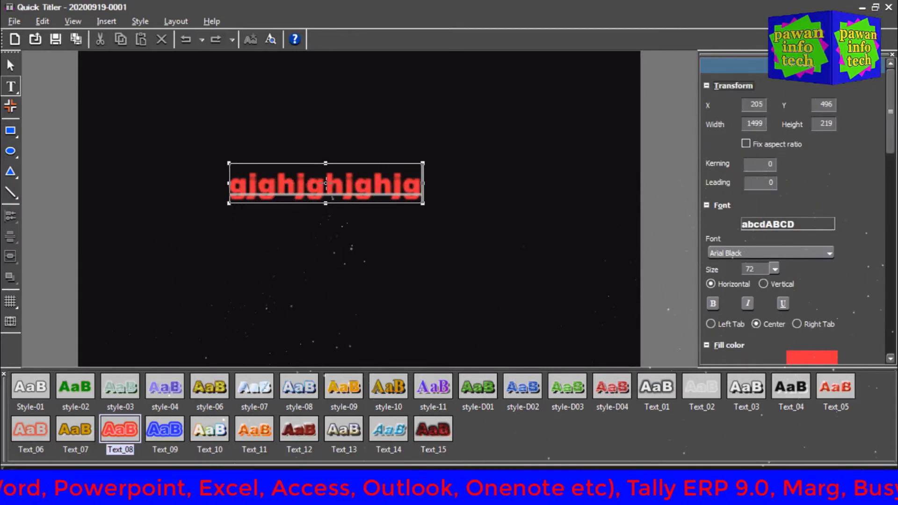
text(h)
key(Escape)
scroll(765, 253, down, 5)
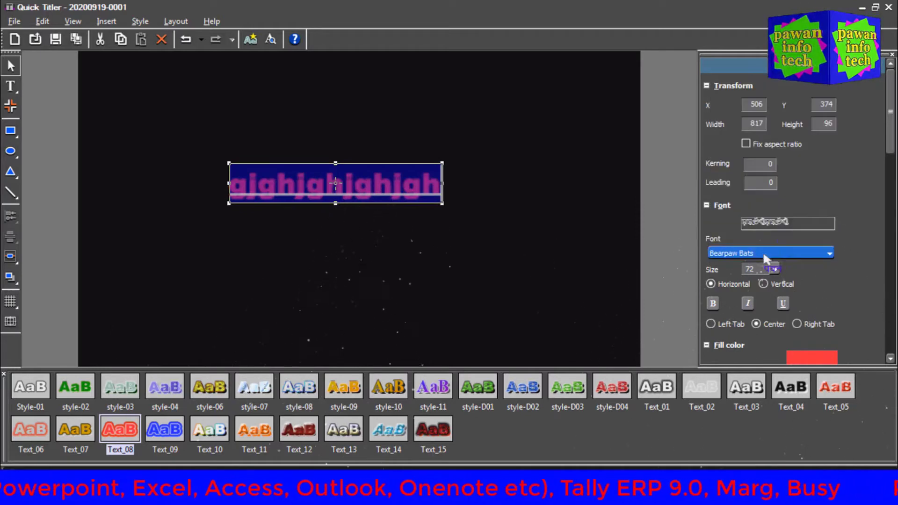
scroll(822, 255, down, 2)
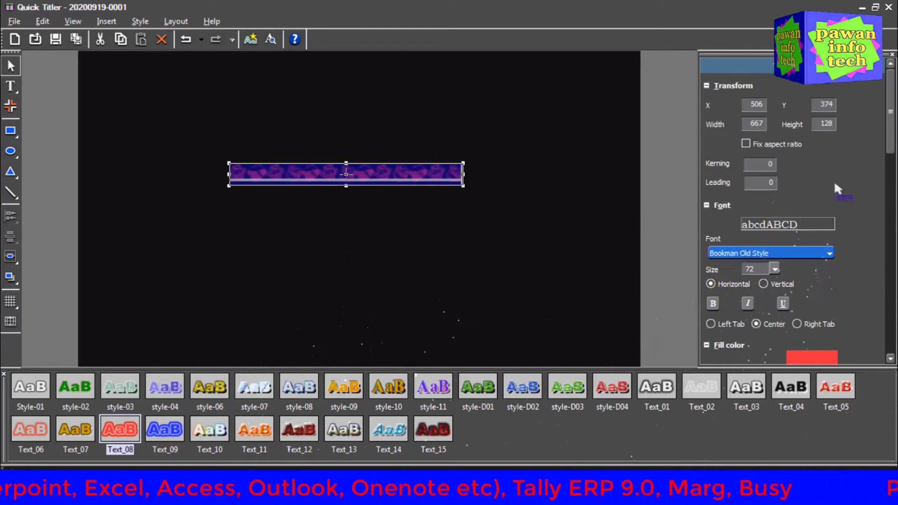
click(829, 253)
drag(830, 30, 837, 124)
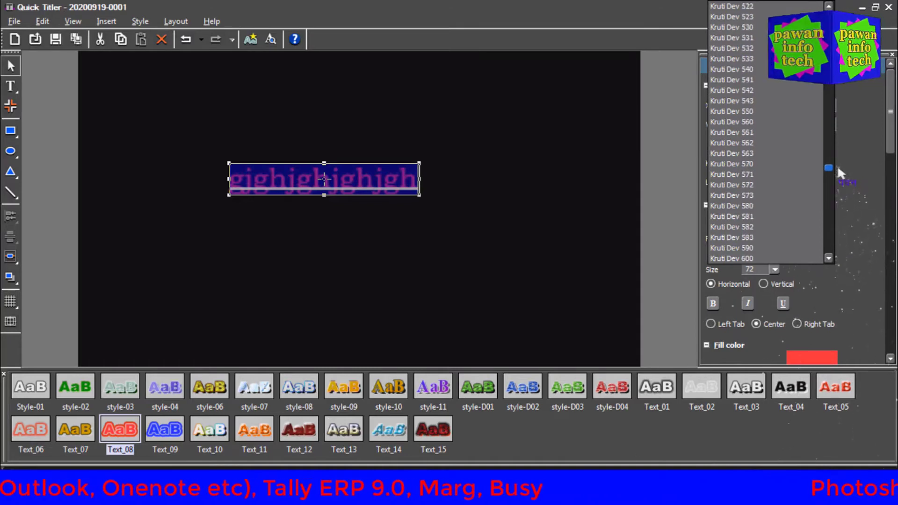
drag(838, 178, 839, 183)
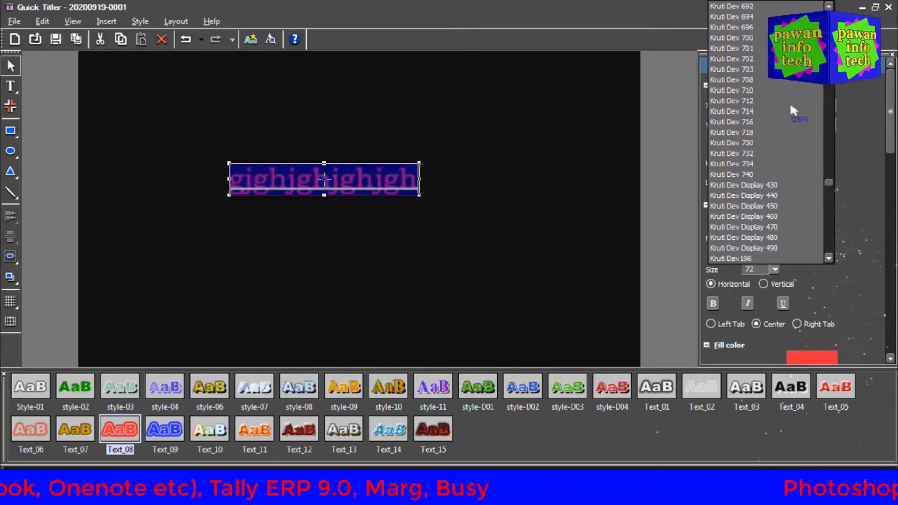
click(748, 93)
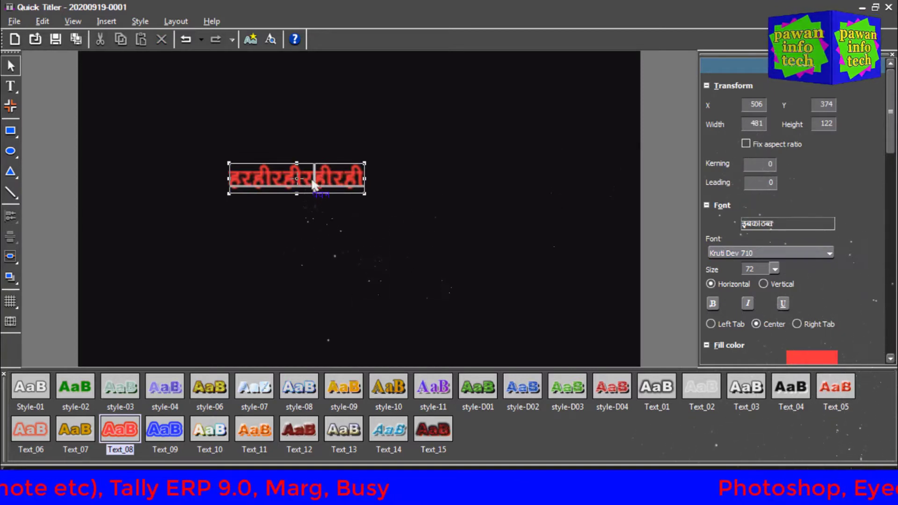
Step: Retype the text as पवन and enlarge it near the canvas centre
key(ctrl+a)
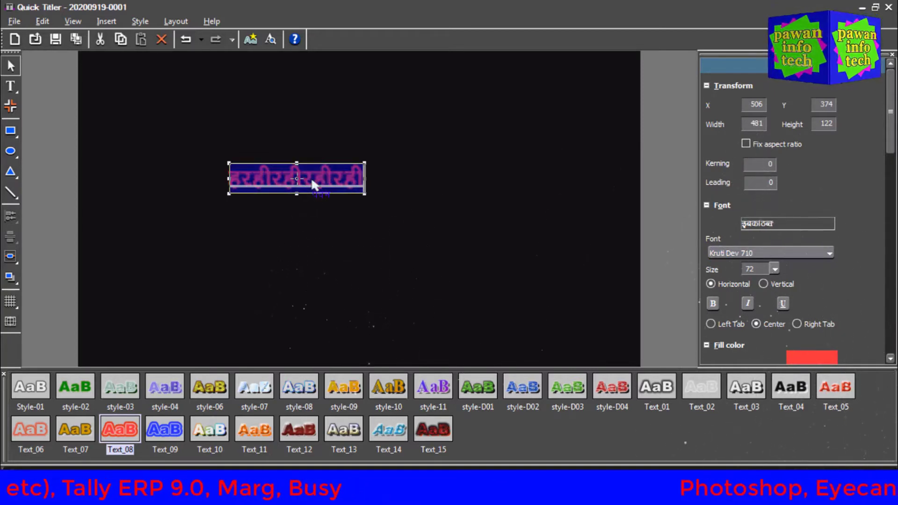
text(iou)
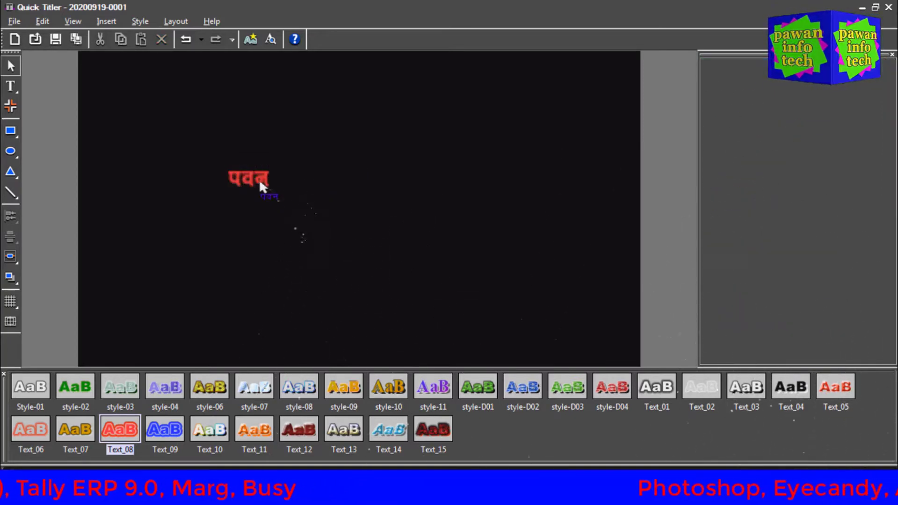
click(260, 183)
drag(270, 193, 361, 175)
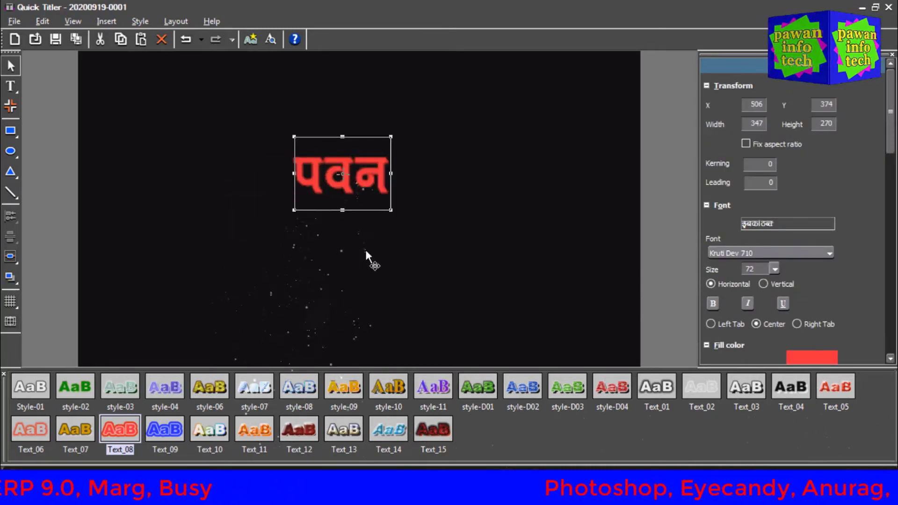
click(414, 231)
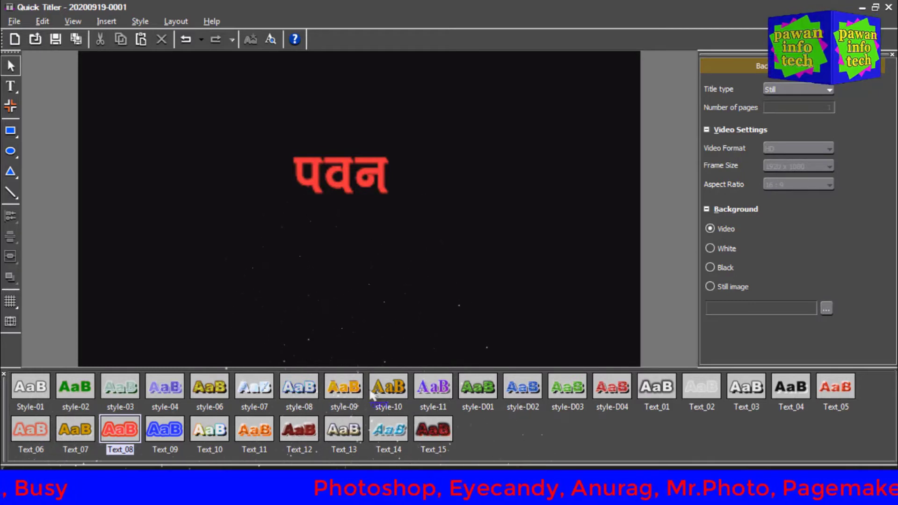
right_click(500, 434)
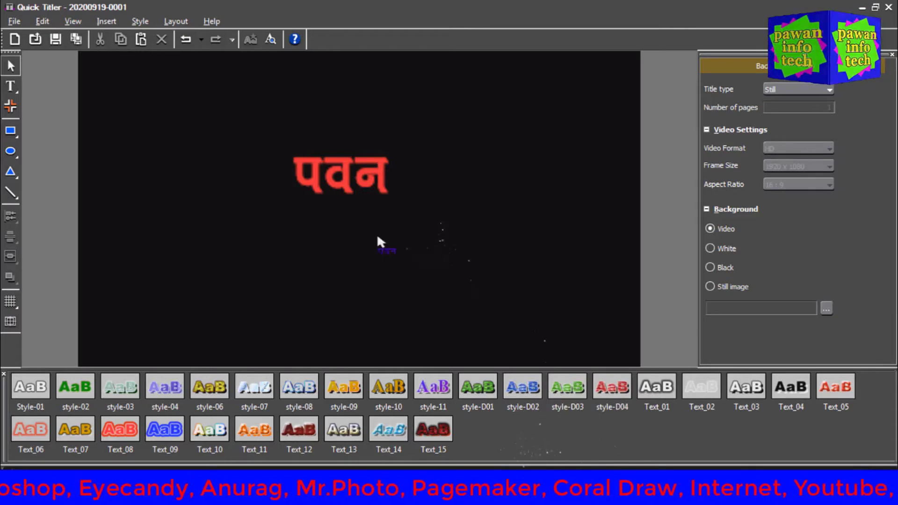
click(371, 196)
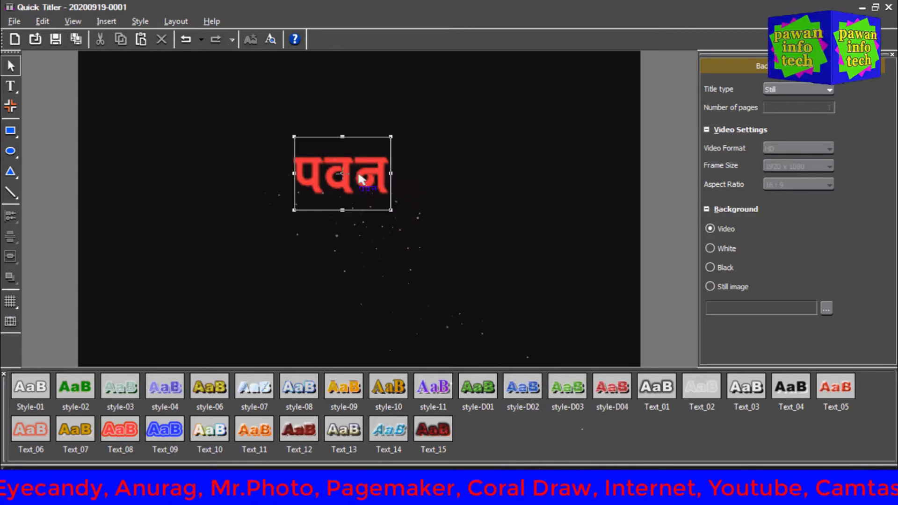
Step: Save the red Hindi look as style 'Red Hindi Kruti 710', then close the titler, saving the title
right_click(484, 431)
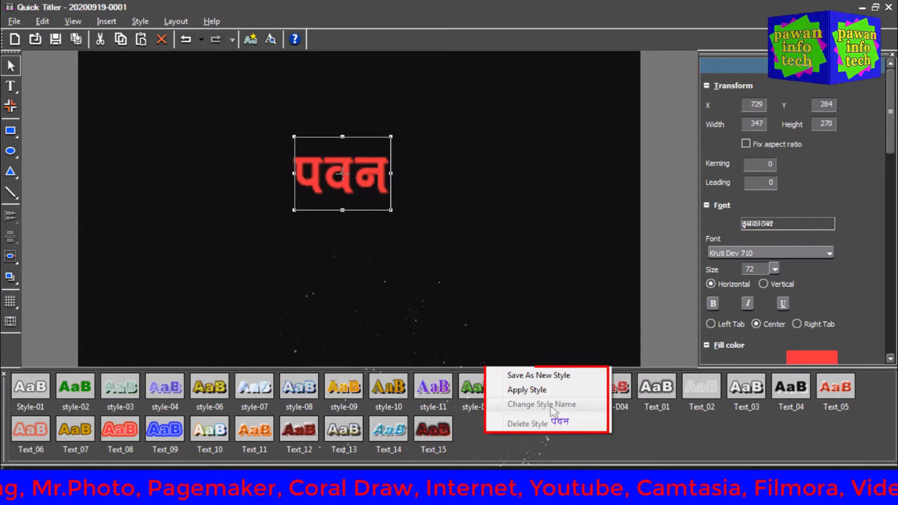
click(538, 375)
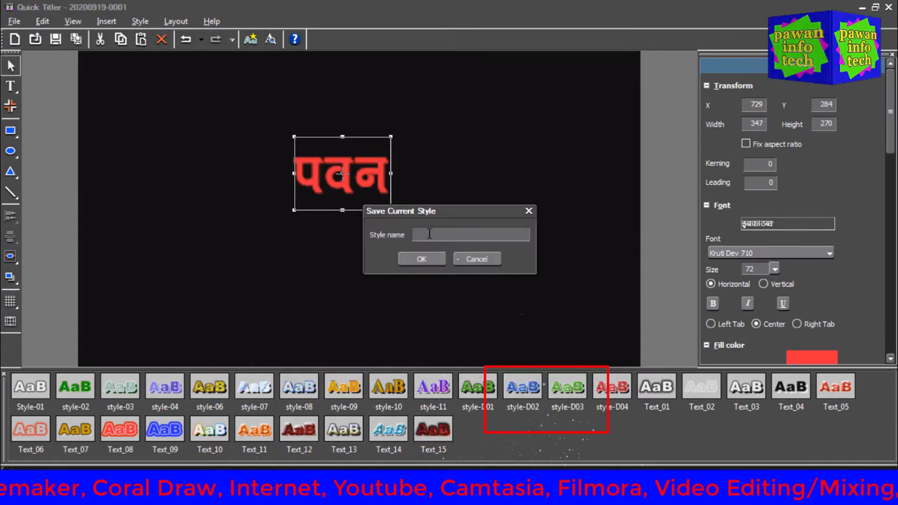
text(Re)
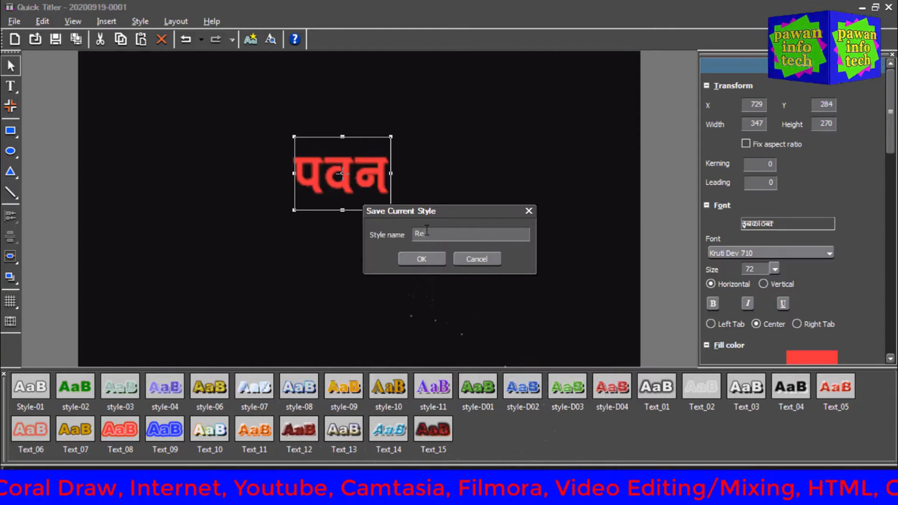
text(d Hindi )
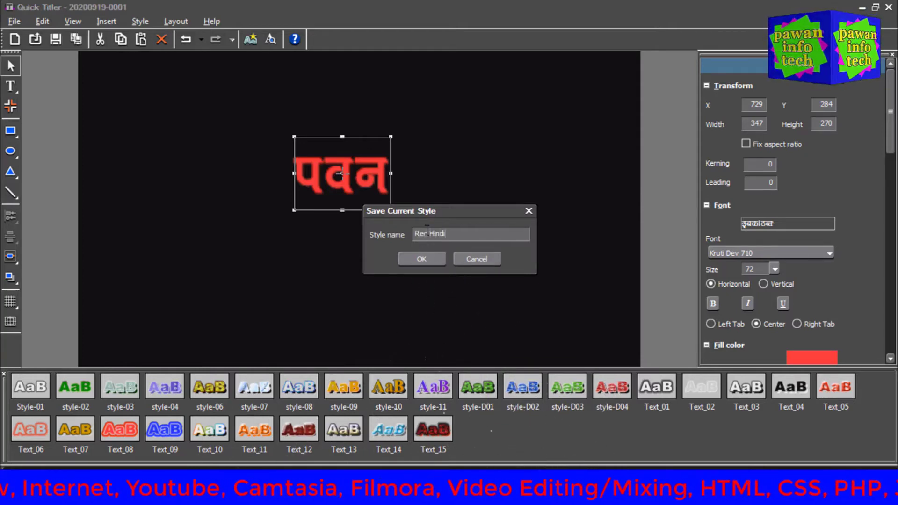
text(Krut)
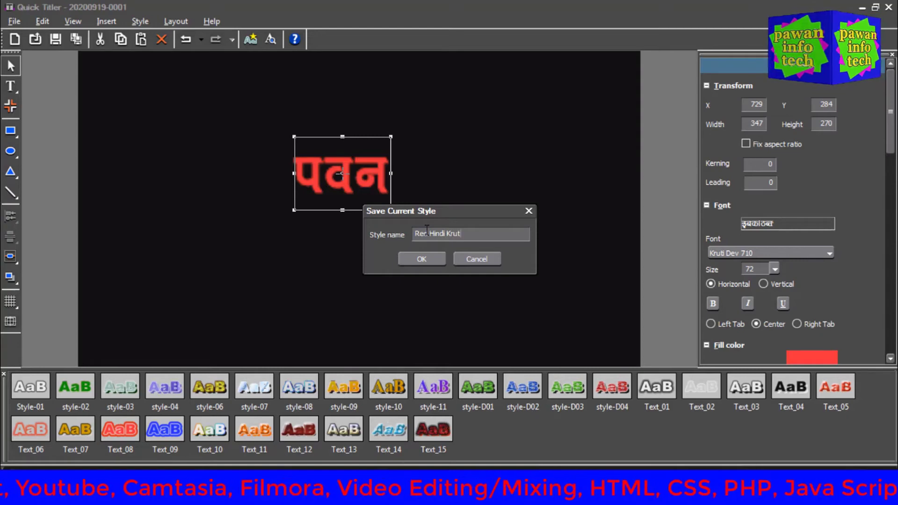
text(i 710)
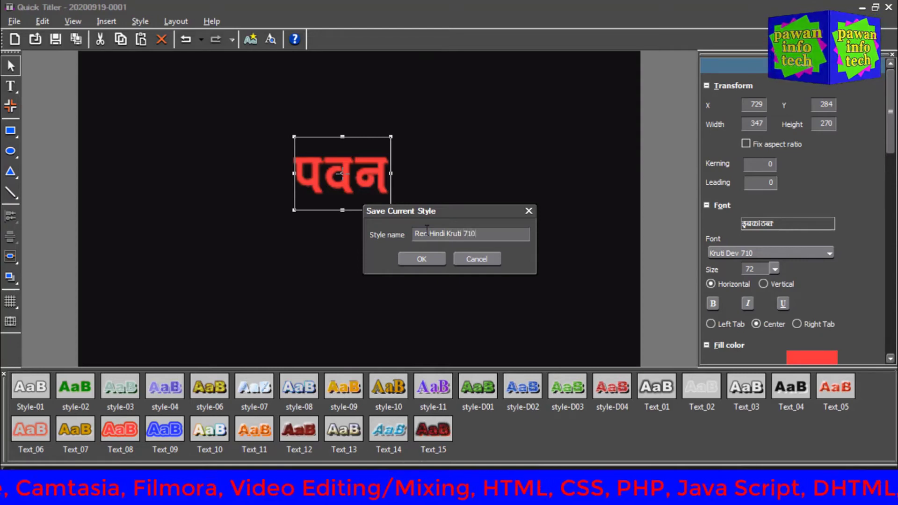
key(Return)
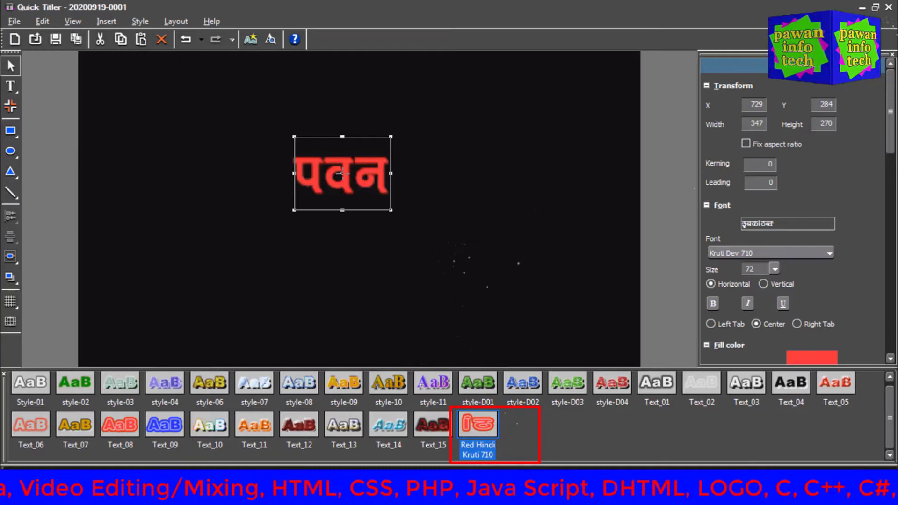
key(alt+F4)
click(388, 261)
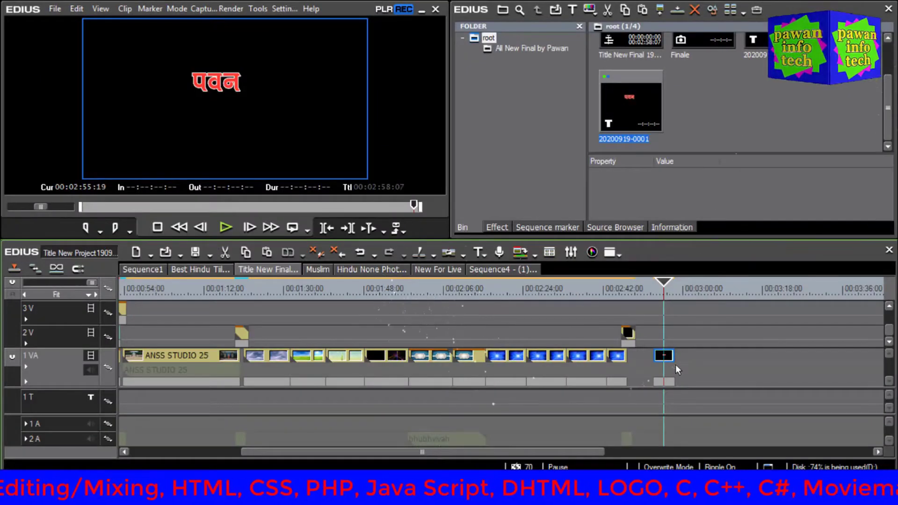
Step: Put the पवन title clip on track 1T near 00:01:21, previewing and nudging it over the clouds
drag(664, 358, 255, 403)
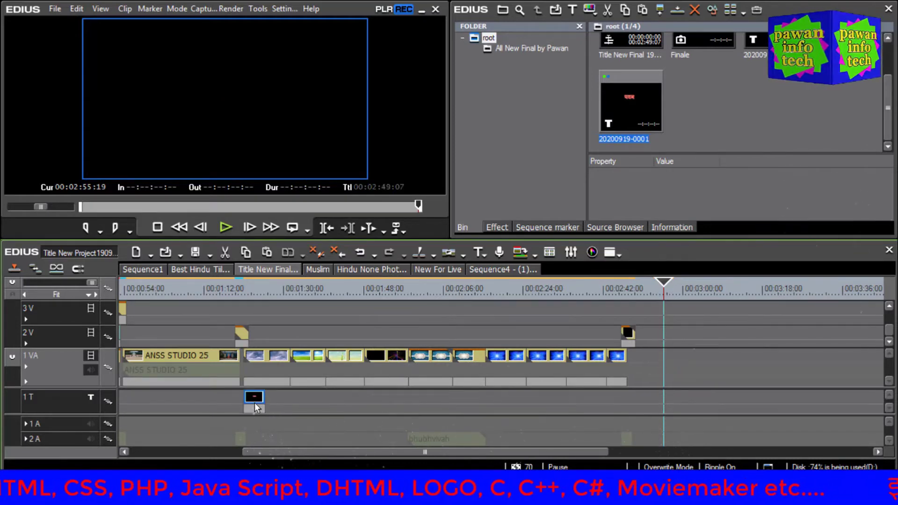
click(240, 288)
scroll(289, 345, up, 6)
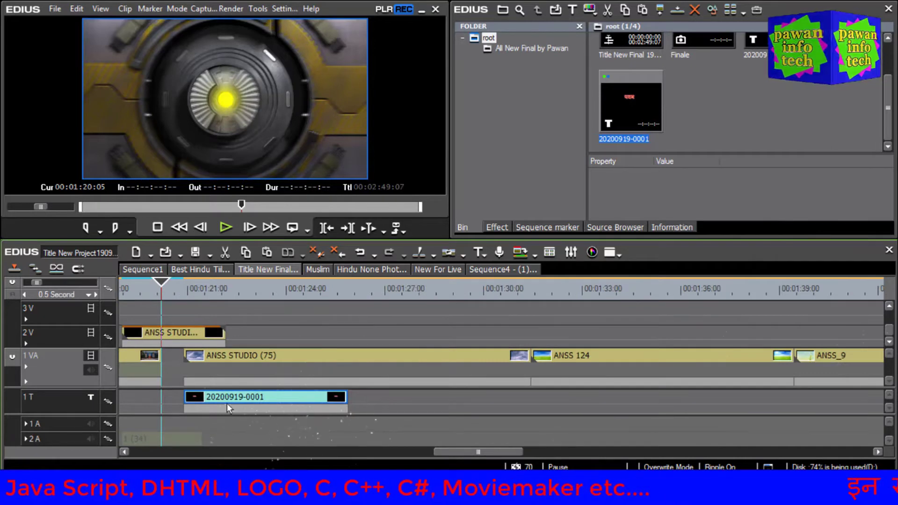
drag(226, 403, 232, 396)
key(space)
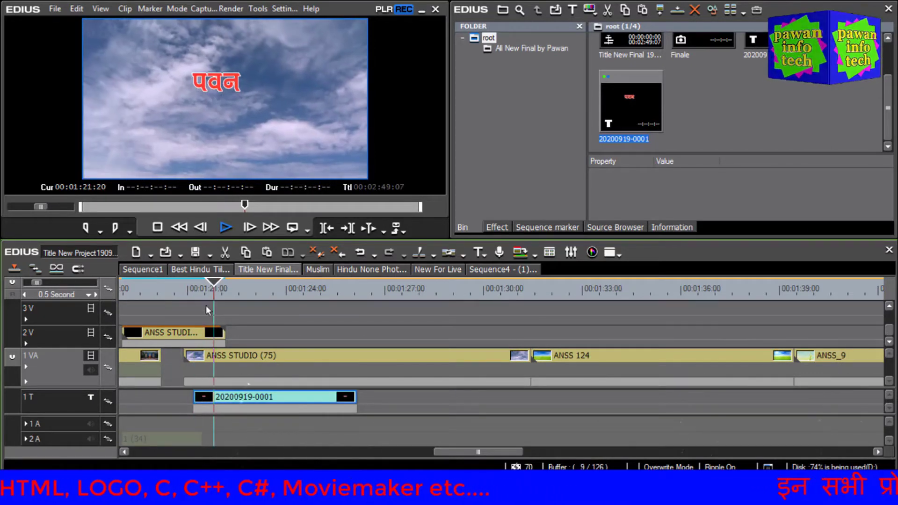
click(178, 293)
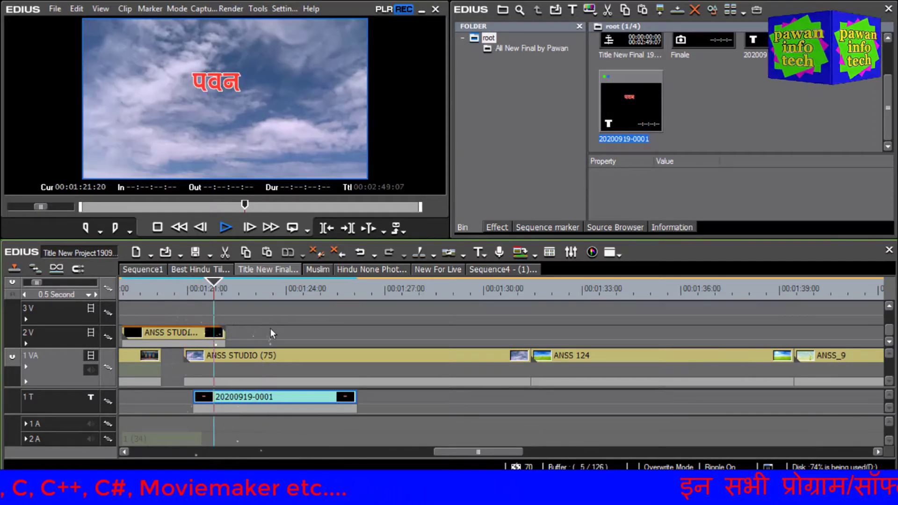
drag(240, 399, 261, 401)
drag(249, 291, 217, 355)
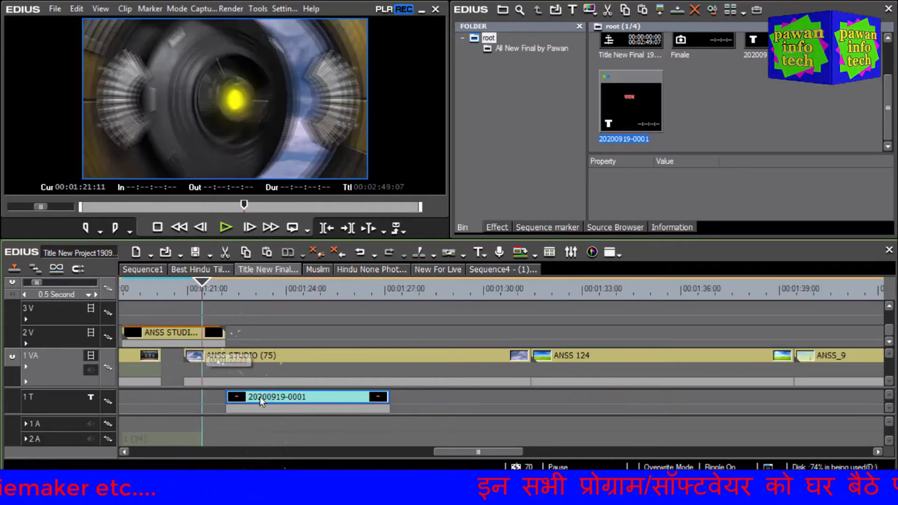
key(space)
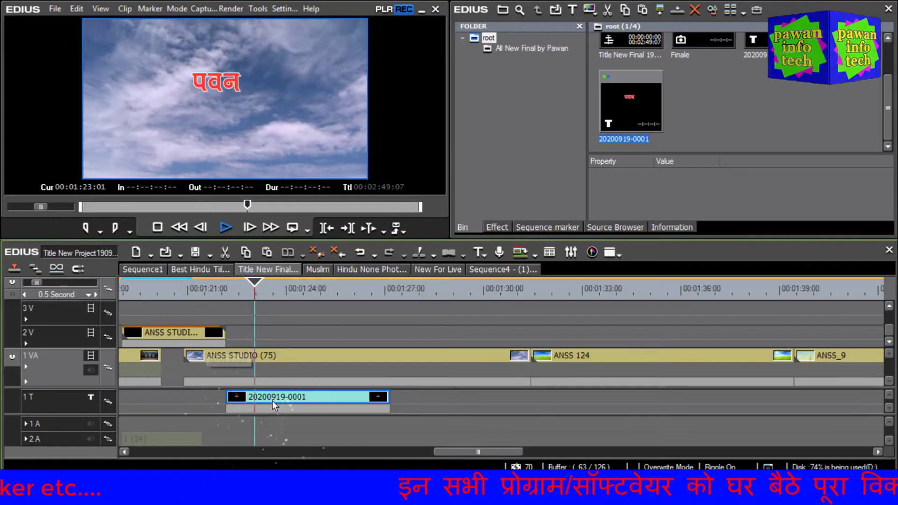
drag(272, 400, 280, 400)
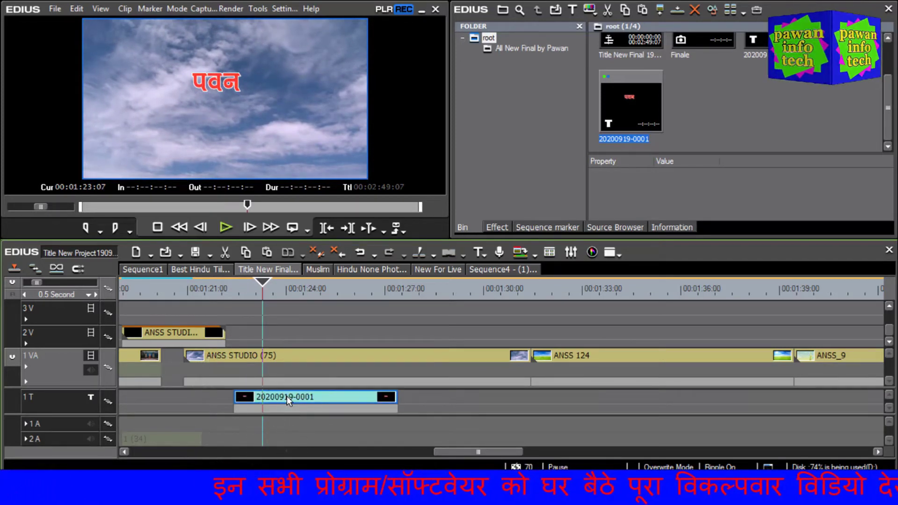
Step: Reopen the पवन title, move its text toward the left and shrink the text box
double_click(287, 397)
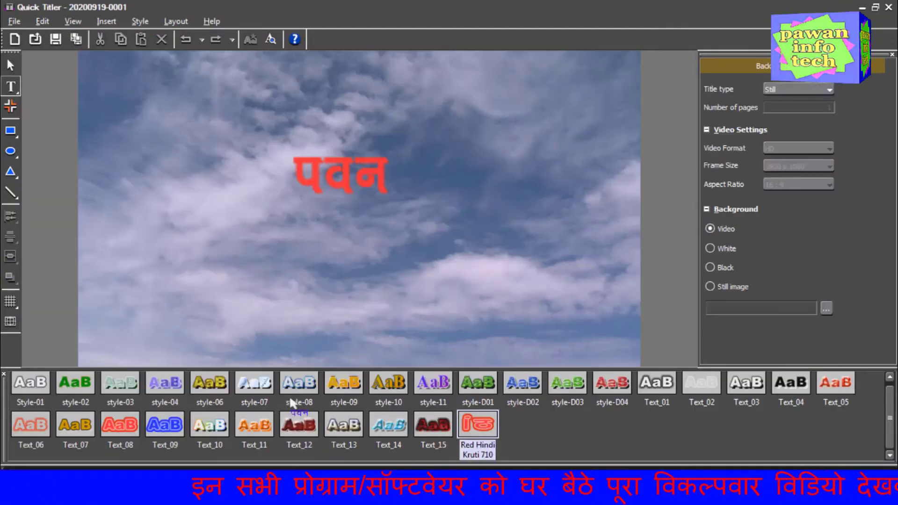
click(349, 172)
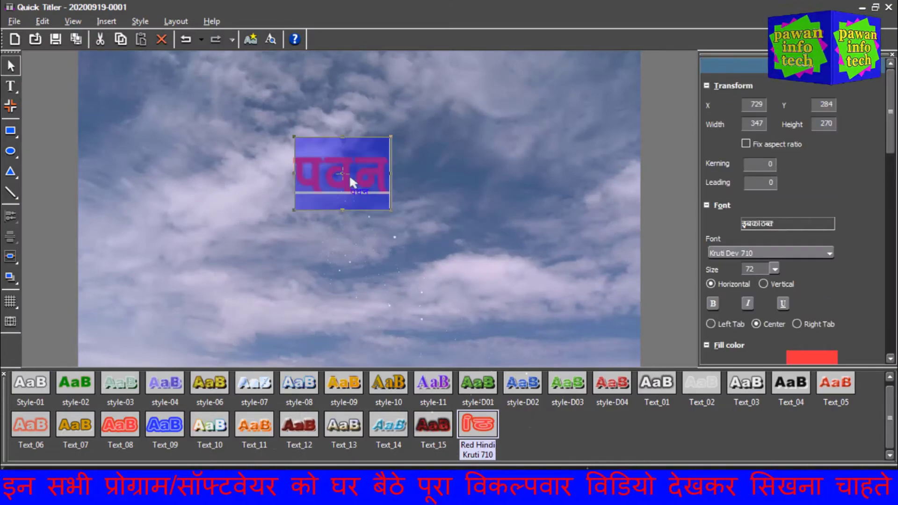
click(357, 221)
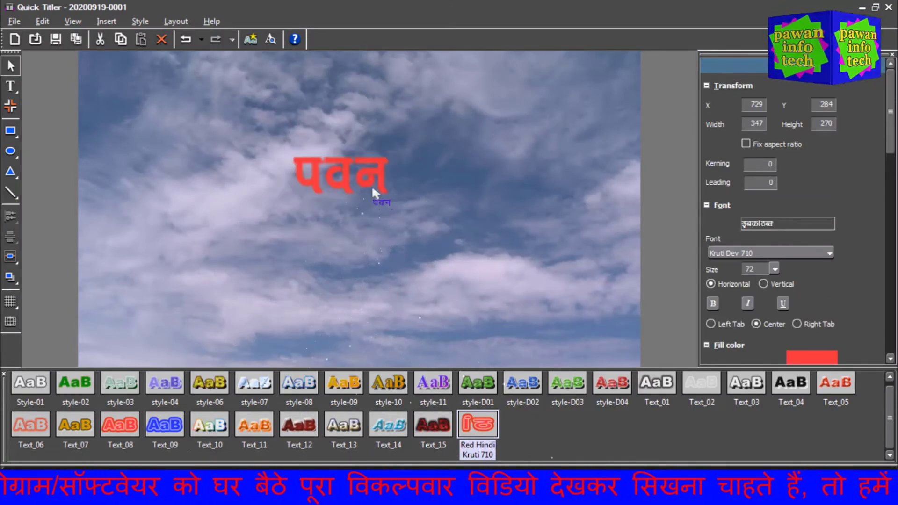
drag(341, 165, 202, 190)
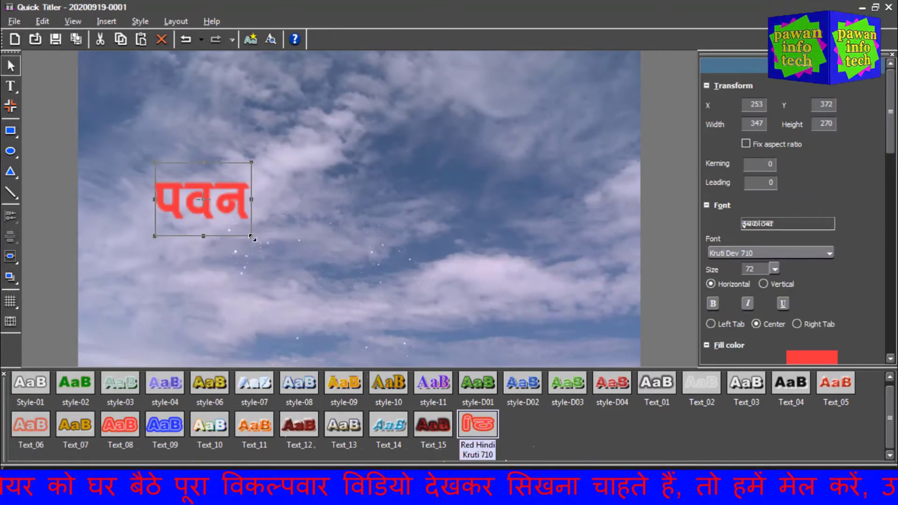
drag(252, 237, 227, 218)
drag(195, 187, 298, 267)
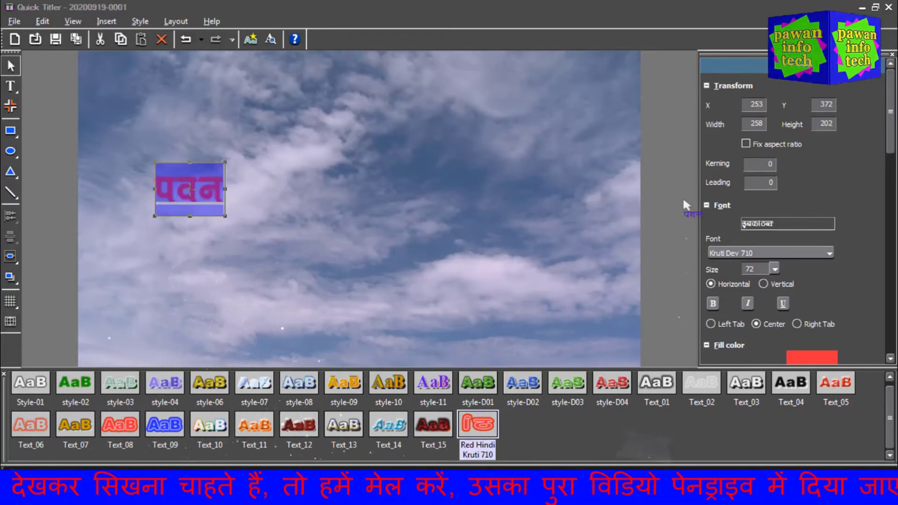
drag(686, 205, 671, 390)
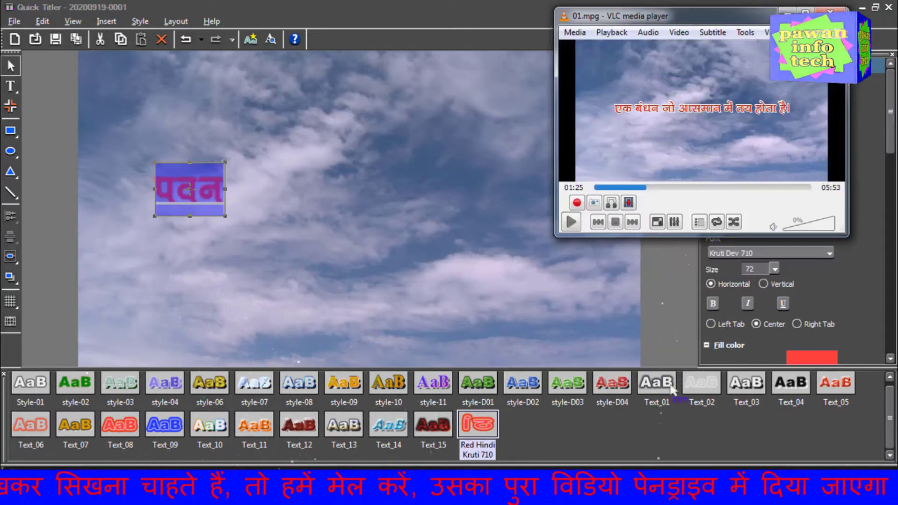
Step: Replace पवन with 'एक बंधन जो आसमान में तय होता है।', then resize and position it on the sky
double_click(206, 195)
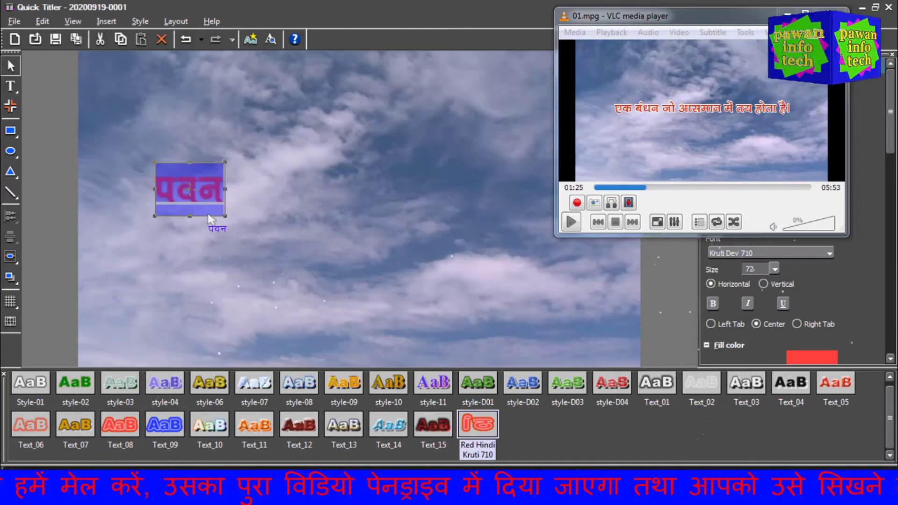
text(,d ca/)
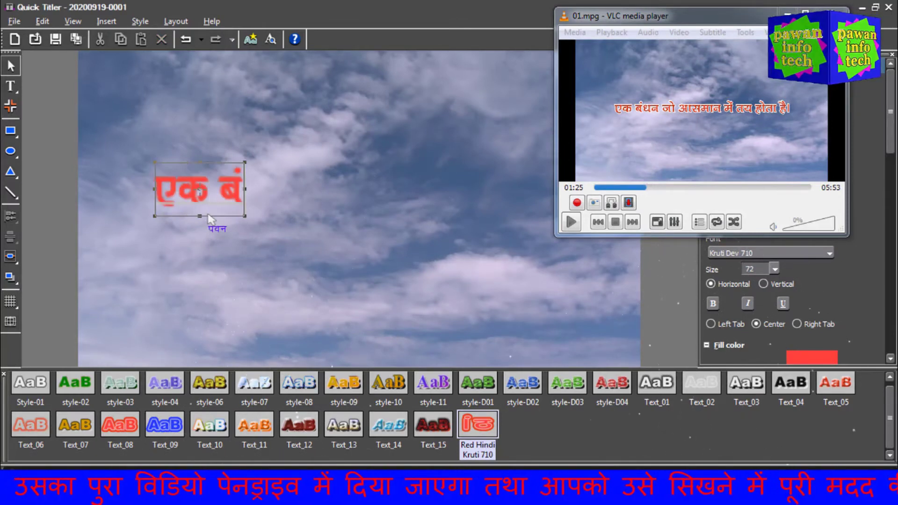
text(u t)
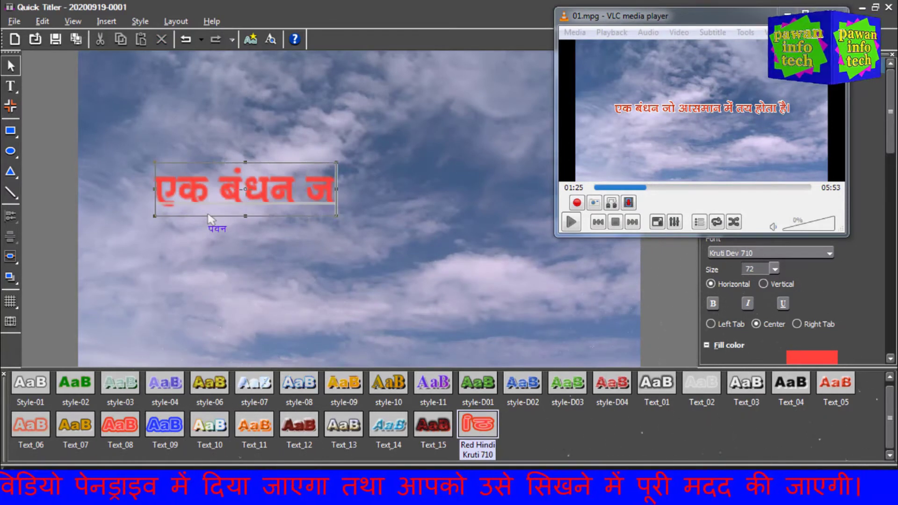
text(ks)
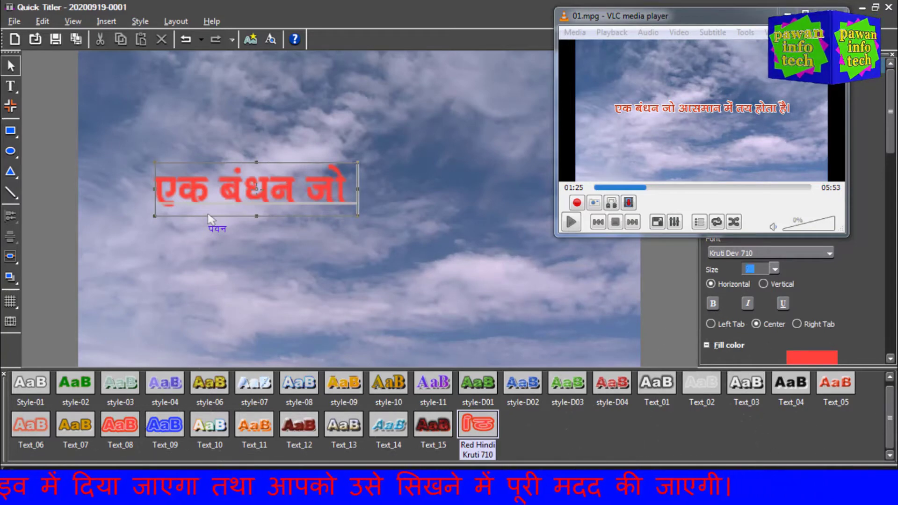
text( vkleku)
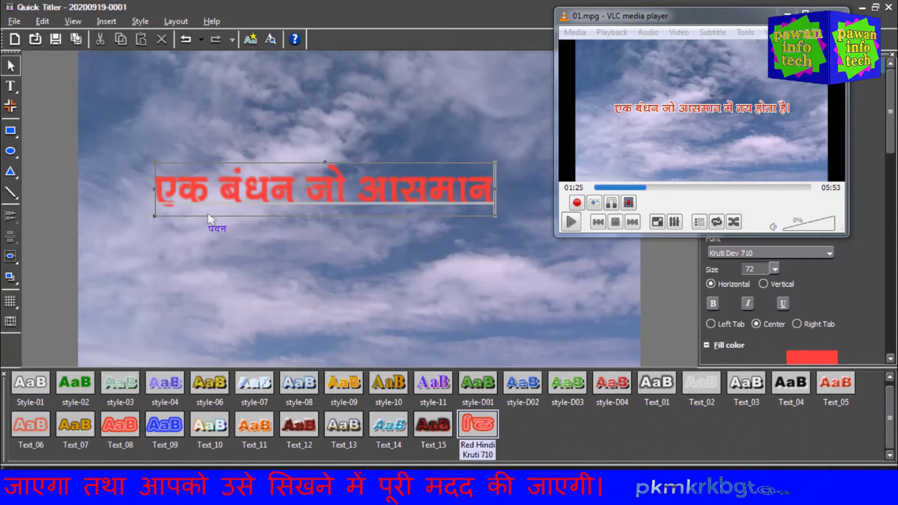
text( es)
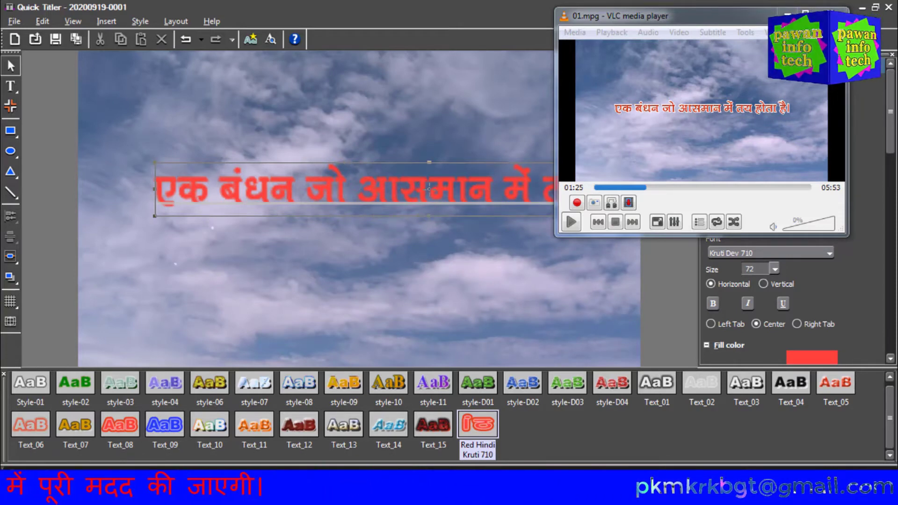
click(255, 299)
click(320, 195)
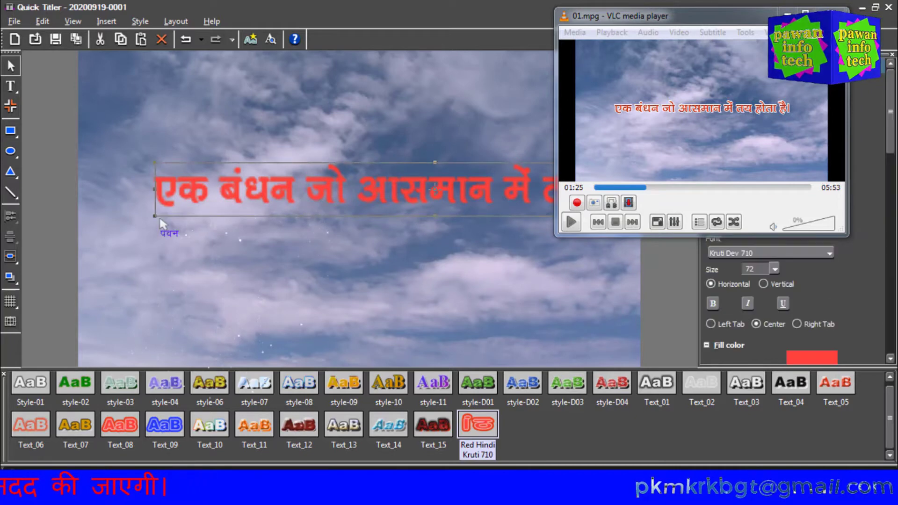
drag(156, 217, 220, 204)
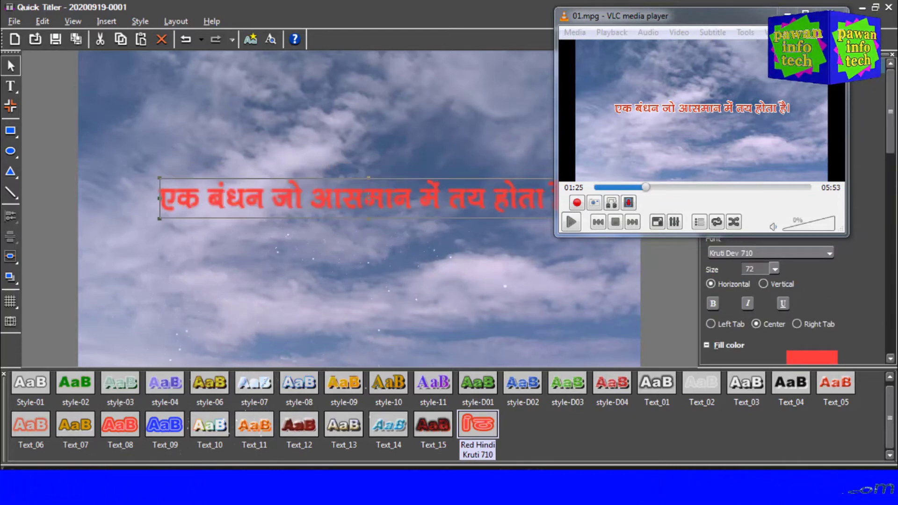
drag(486, 201, 461, 201)
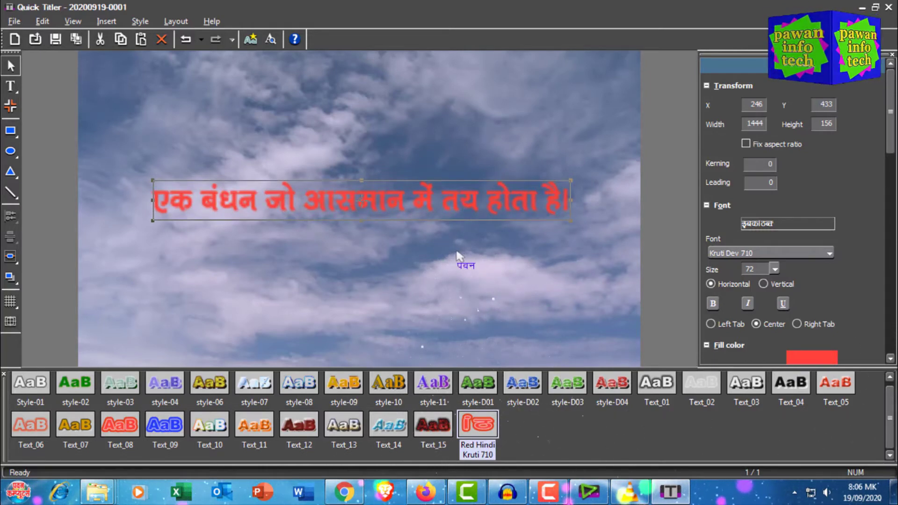
drag(434, 198, 436, 200)
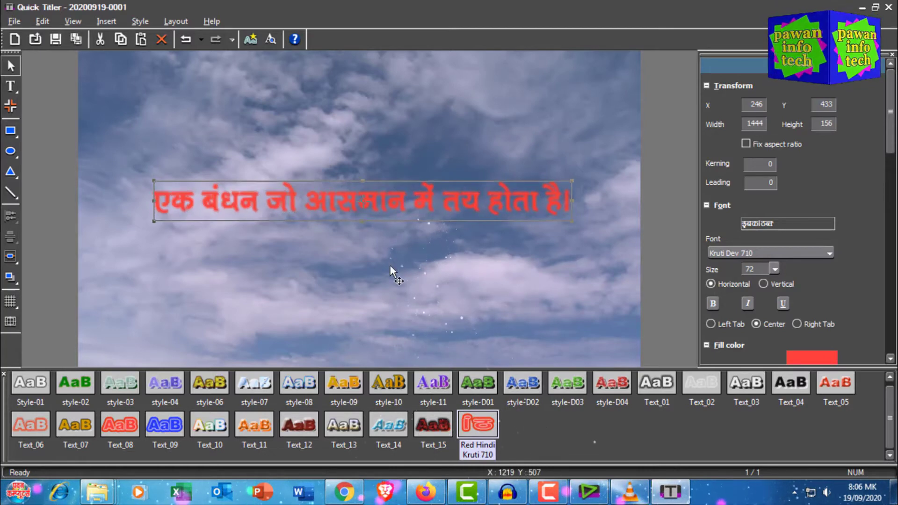
click(372, 256)
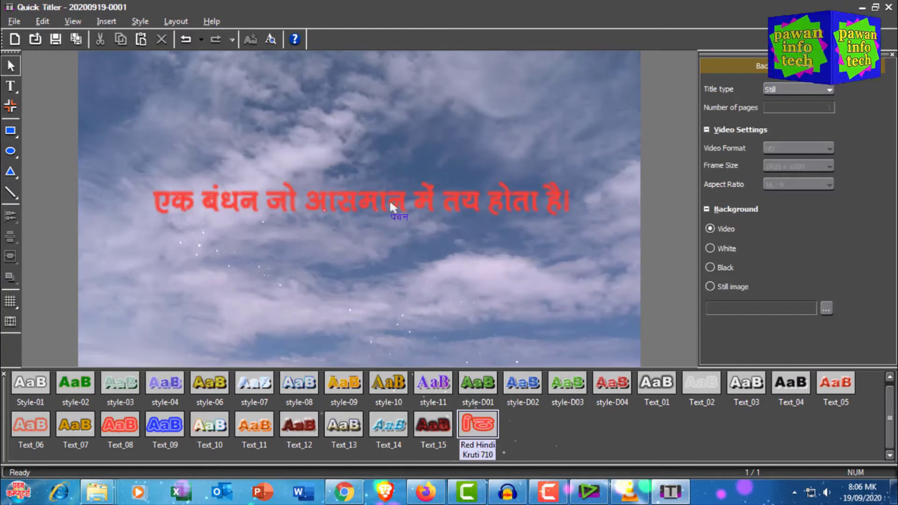
Step: Save the revised title into the project and stretch its 1T clip by about two seconds
click(889, 8)
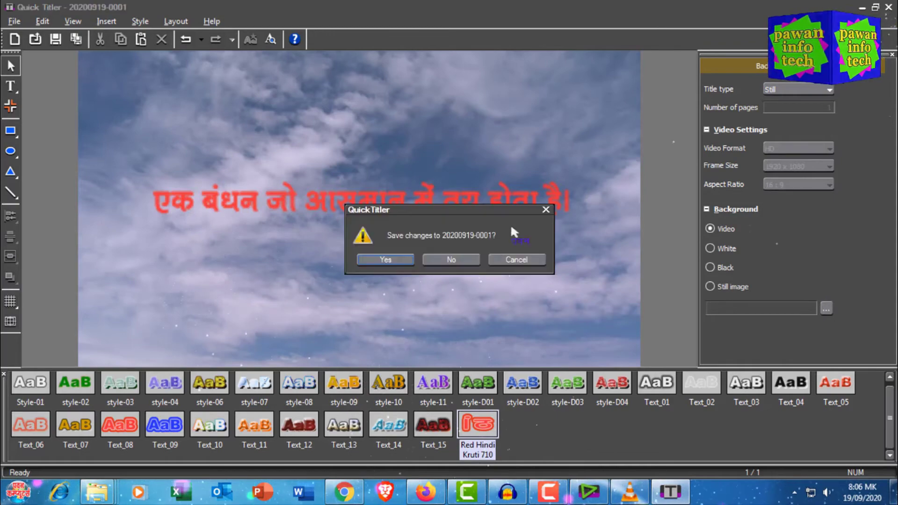
click(384, 260)
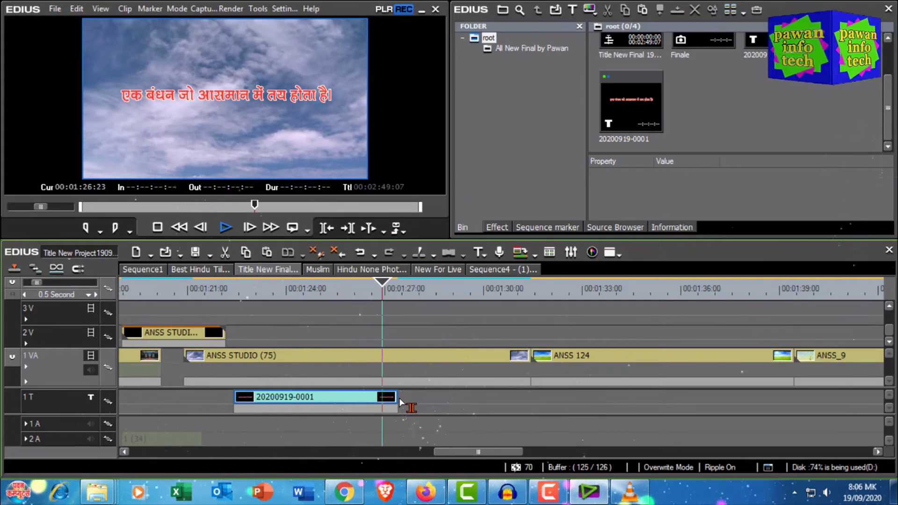
drag(397, 397, 477, 397)
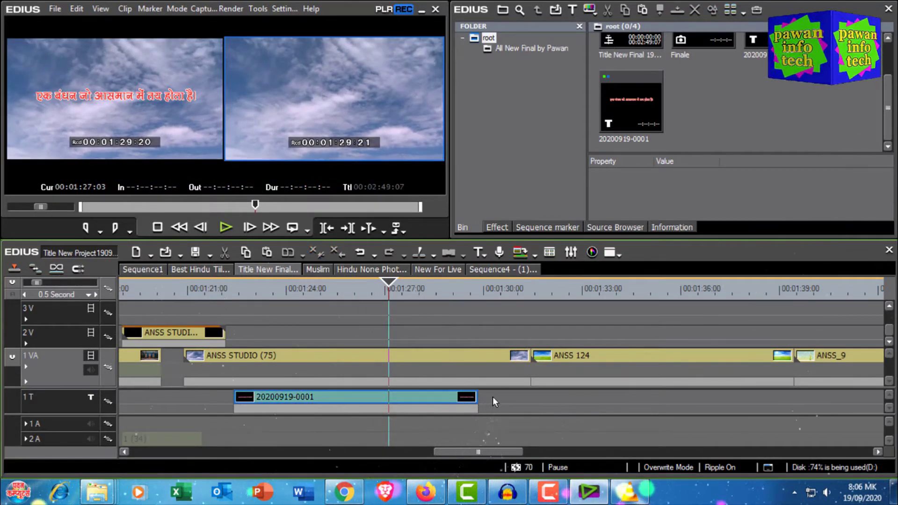
Step: Scroll the timeline and move the playhead to the end of the sequence
scroll(492, 397, up, 3)
scroll(358, 384, down, 6)
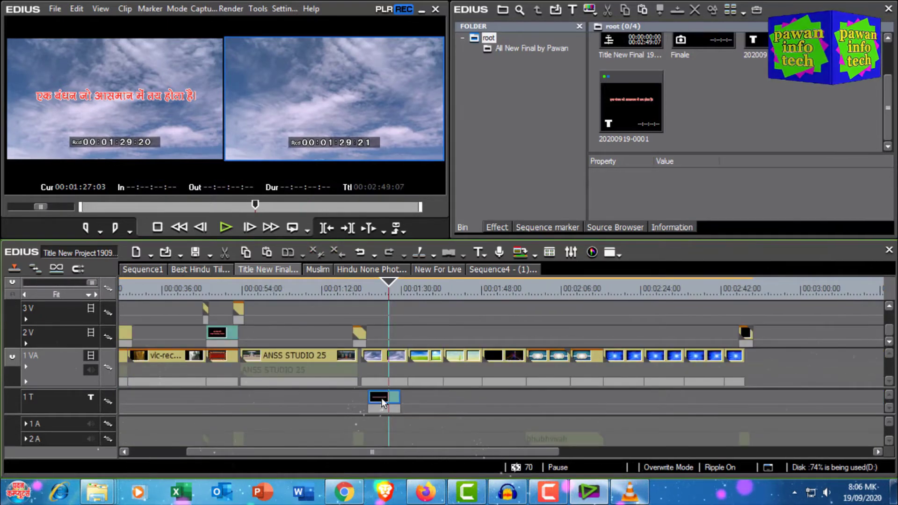
scroll(430, 388, up, 2)
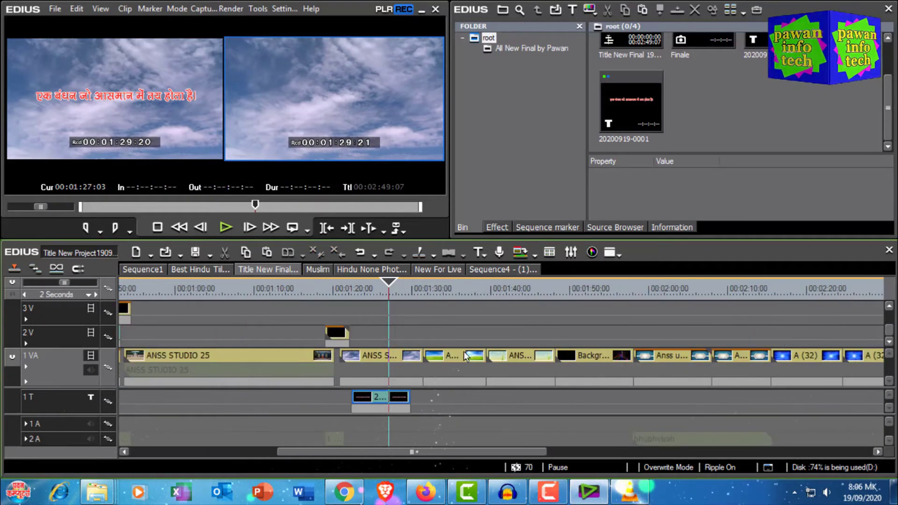
scroll(450, 402, up, 2)
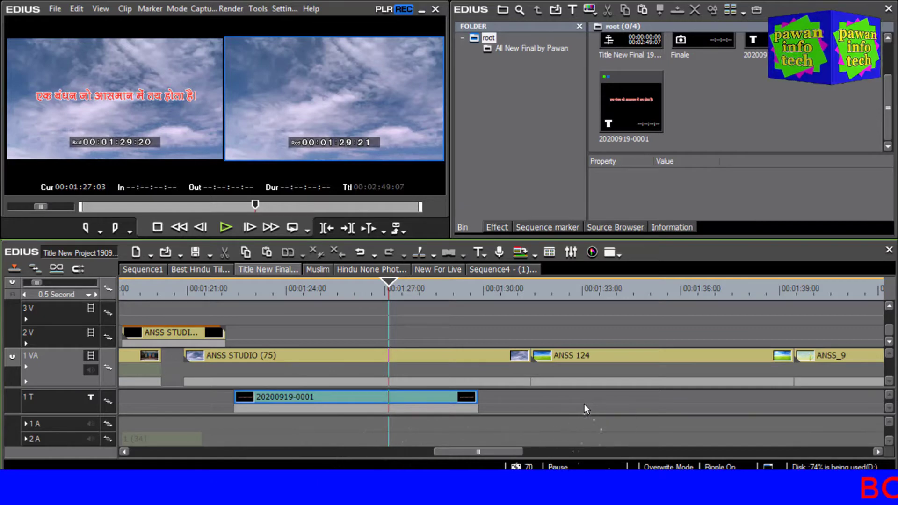
scroll(424, 310, down, 4)
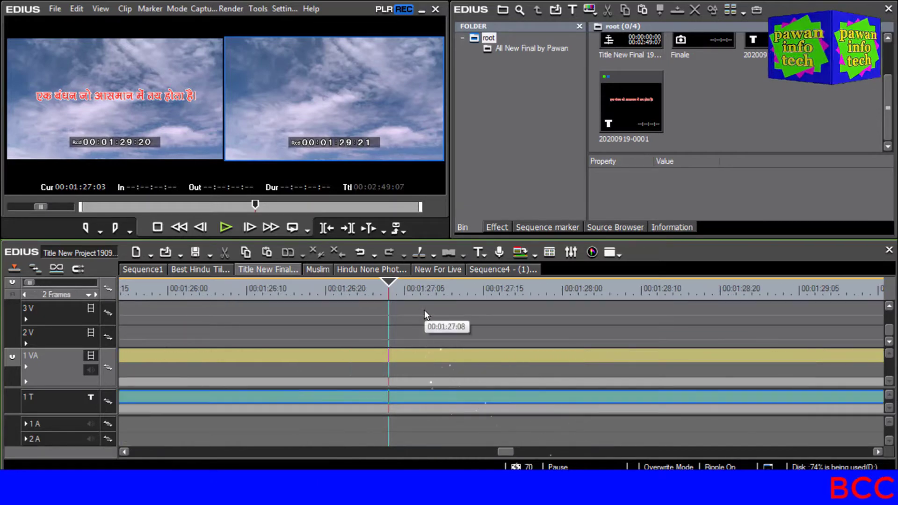
drag(516, 315, 662, 364)
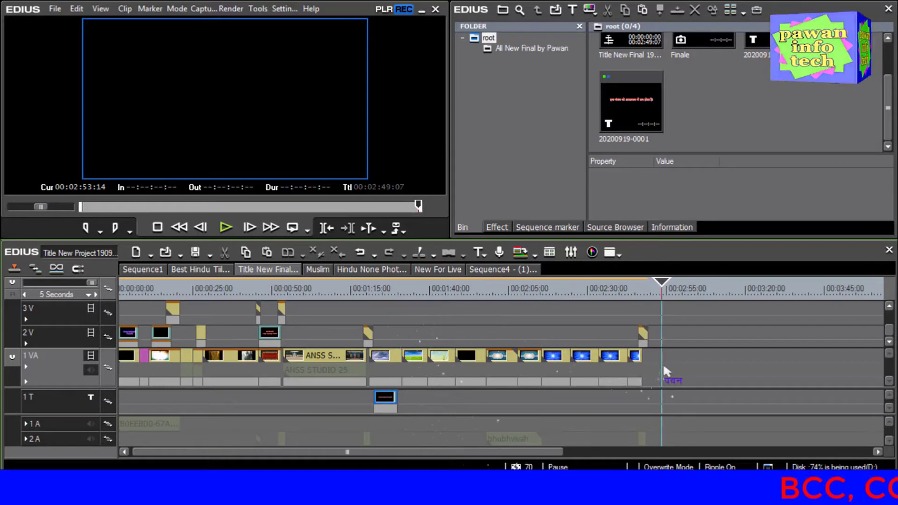
click(485, 262)
click(504, 364)
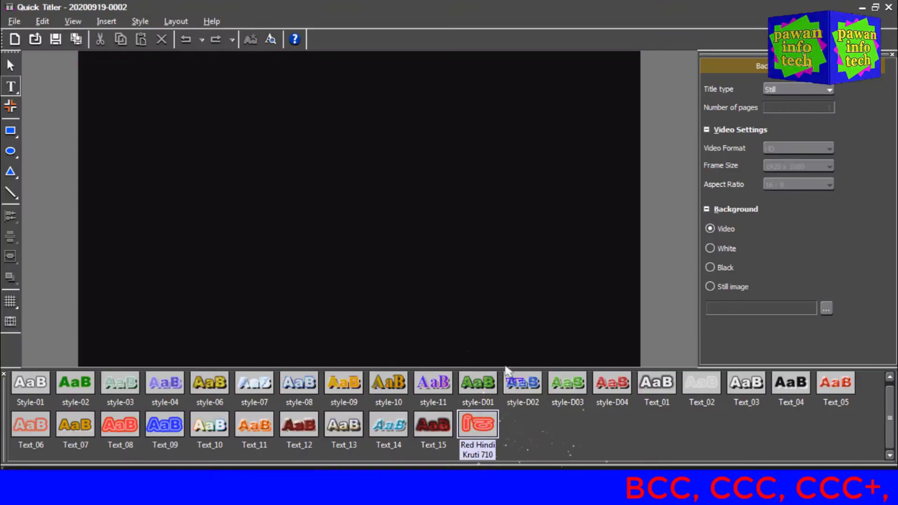
Step: Apply the Red Hindi Kruti 710 style and add a placeholder text line in the upper-left, selecting all its text
click(481, 428)
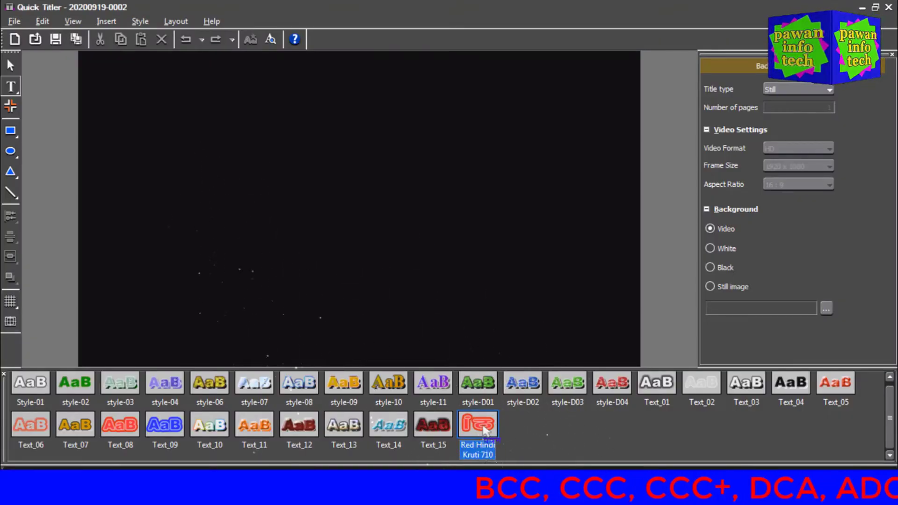
click(196, 170)
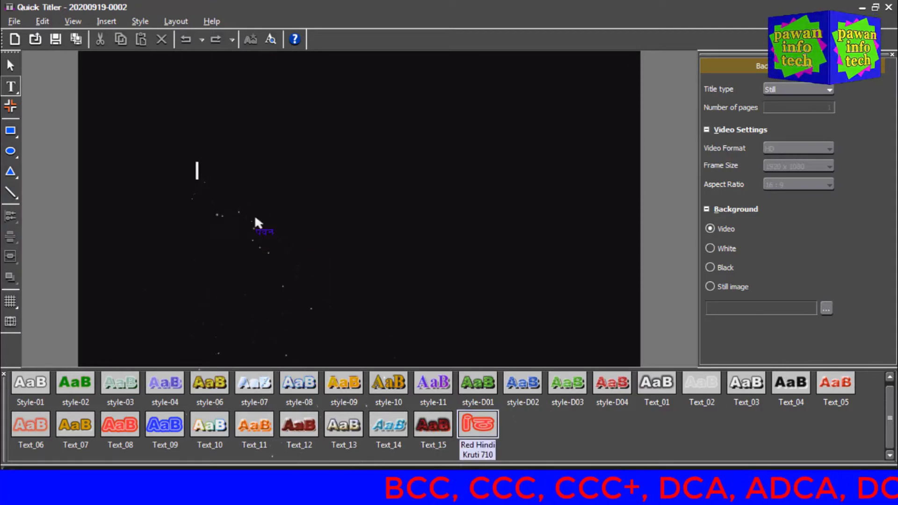
text(ghfhgkfgh)
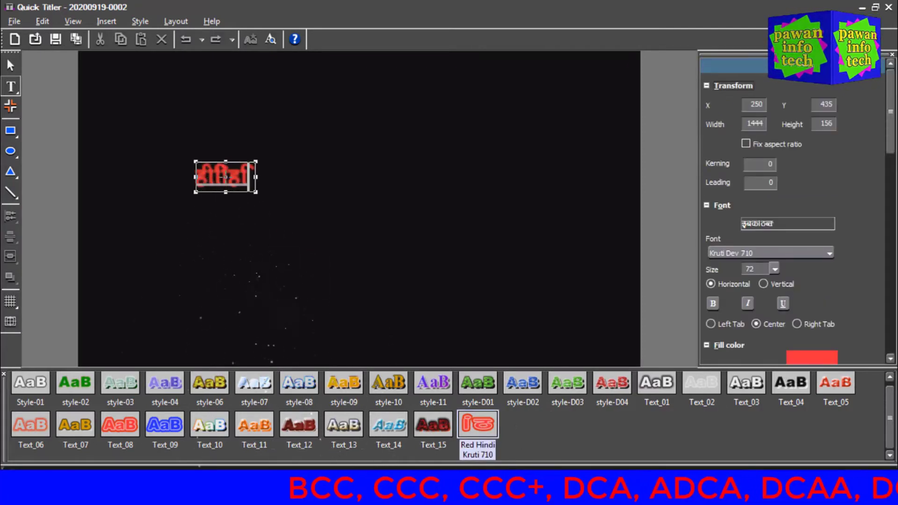
text(gkh)
click(318, 192)
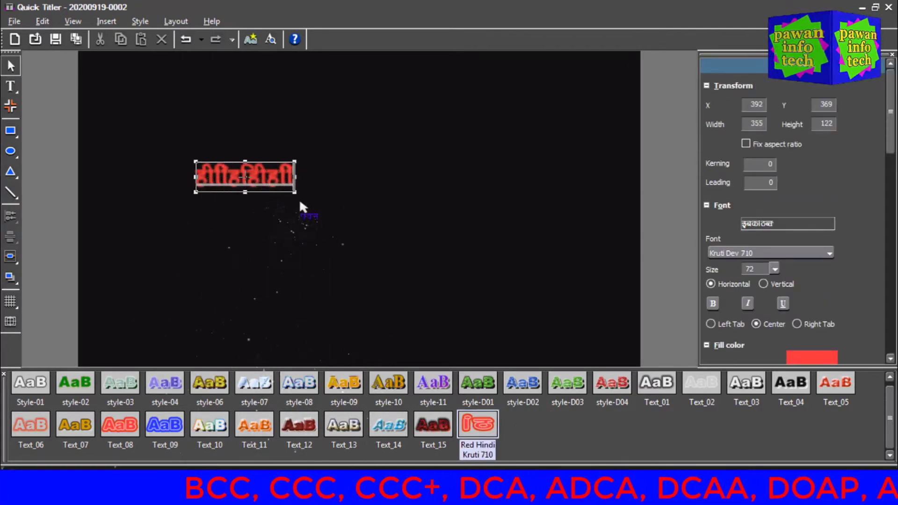
key(ctrl+a)
Step: Play the VLC reference video to 01:33, where 'एक रिश्ता जो धरती पर जोडा जाता है।' appears
click(552, 491)
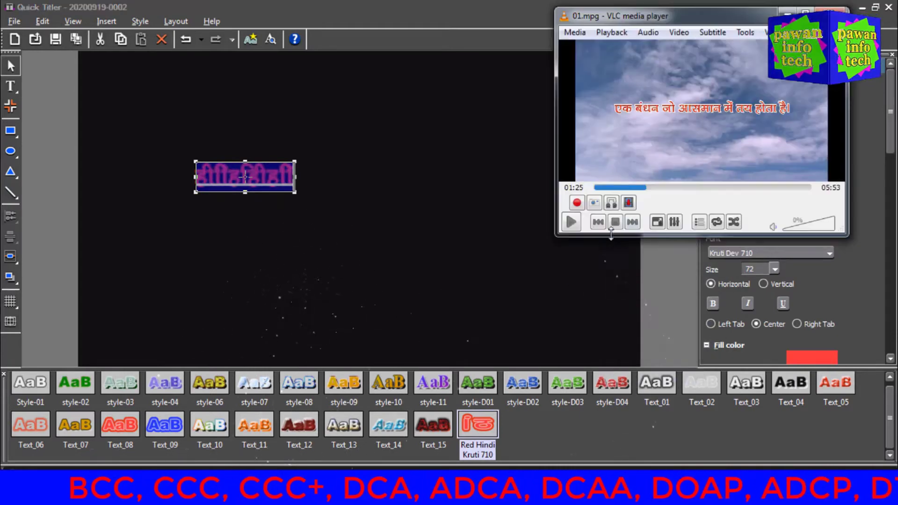
key(space)
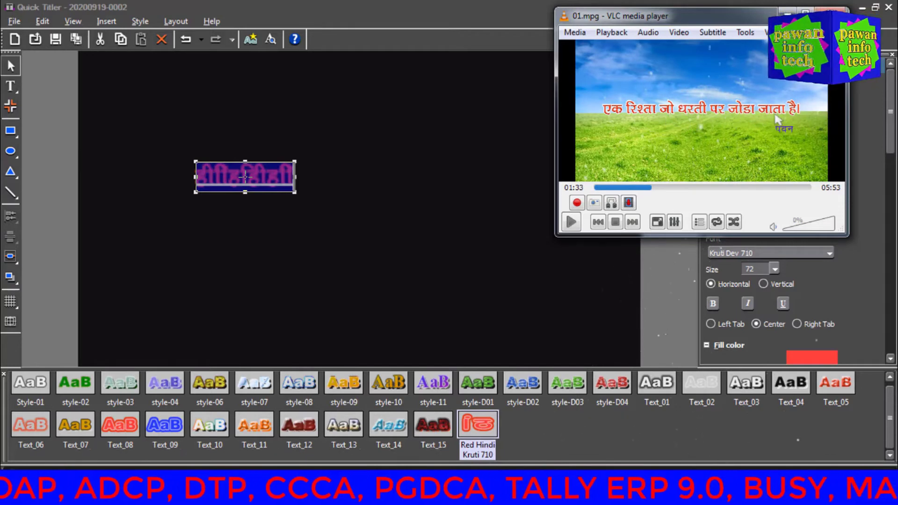
click(266, 184)
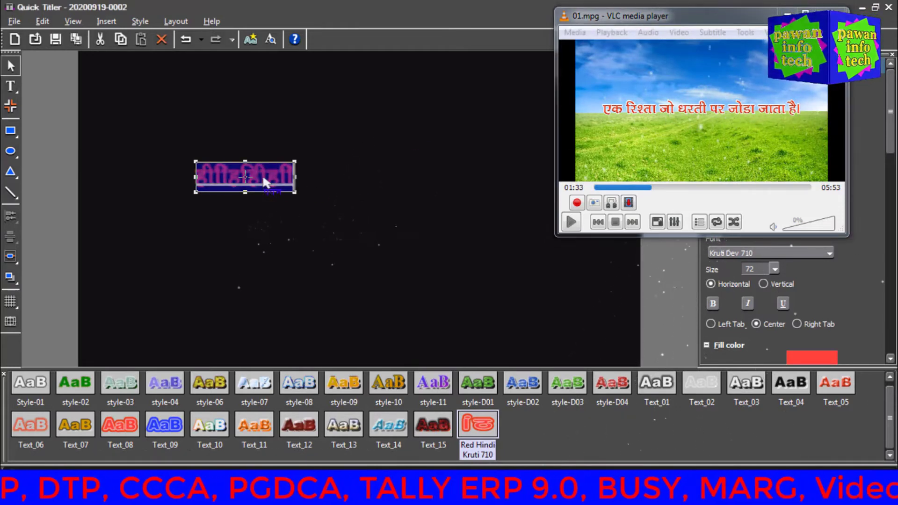
Step: Type the line 'एक रिश्ता जो धरती पर जोड़' and correct the vowel sign in रिश्ता
text(,d fj)
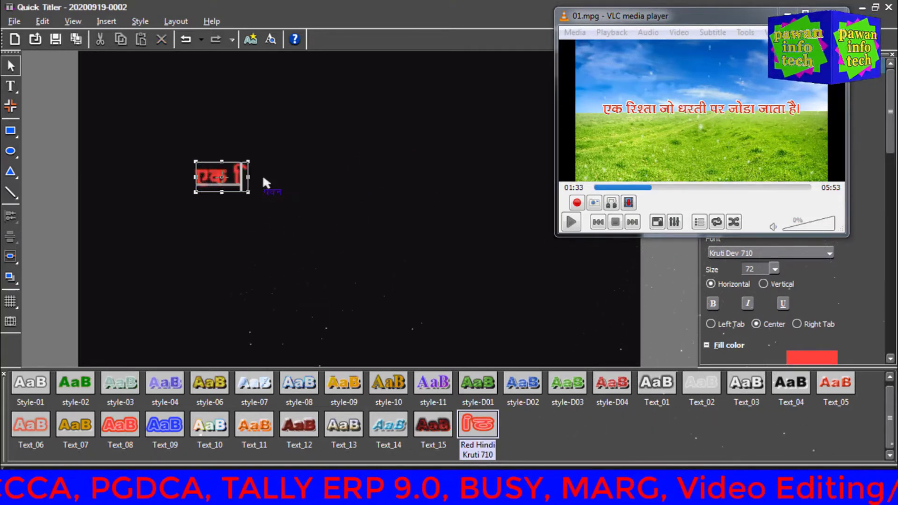
text(')
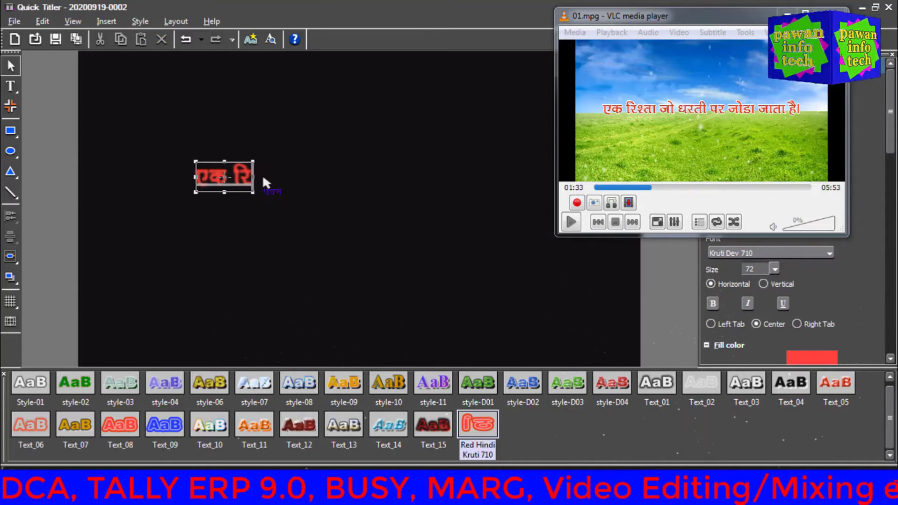
text(rk)
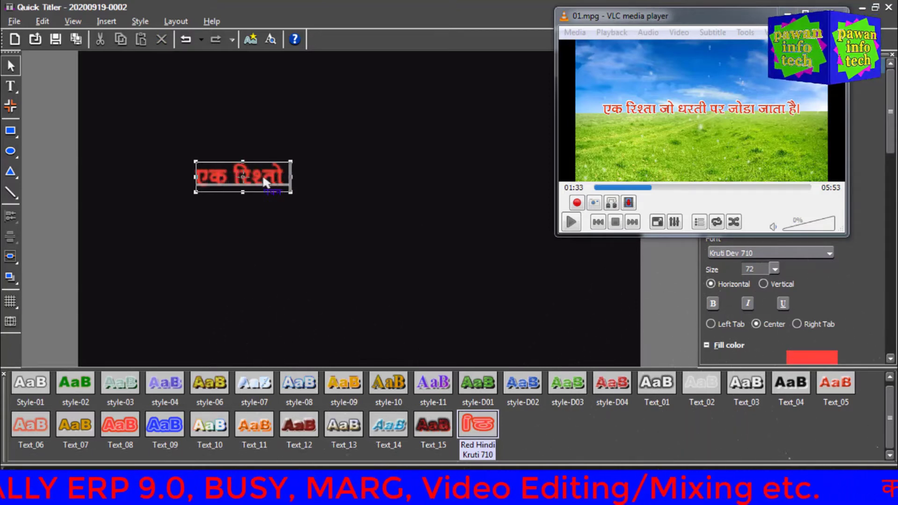
text( tks /kjr)
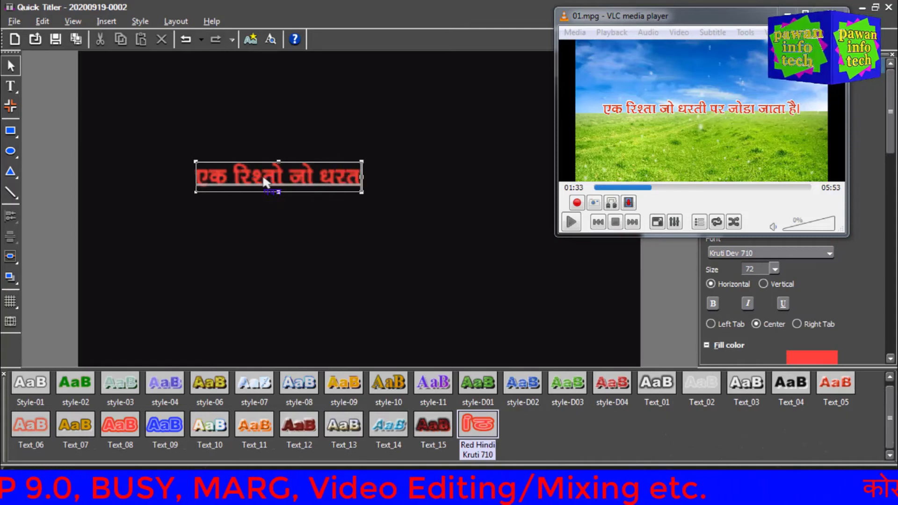
text(h ij tksM)
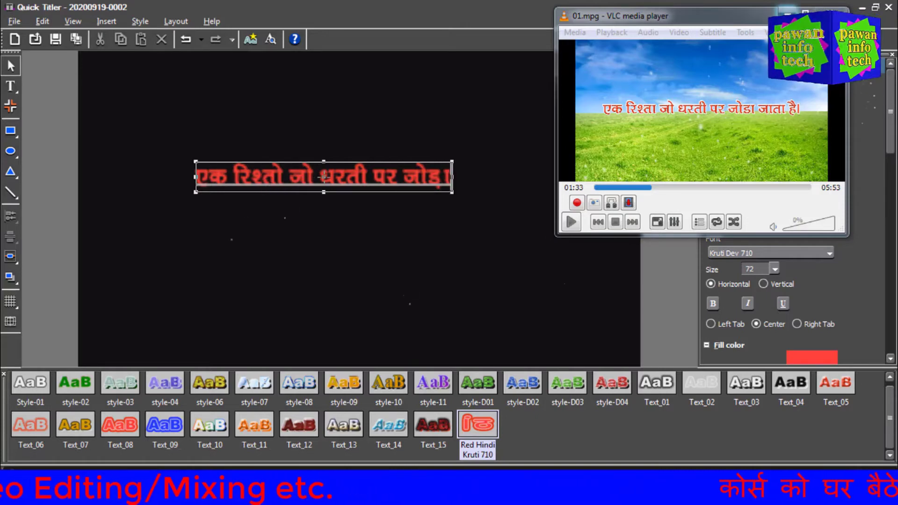
click(787, 14)
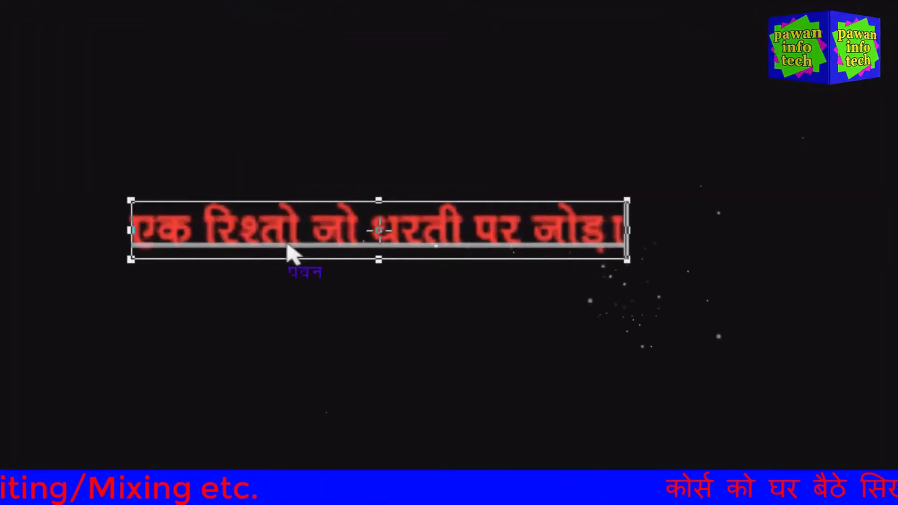
click(297, 221)
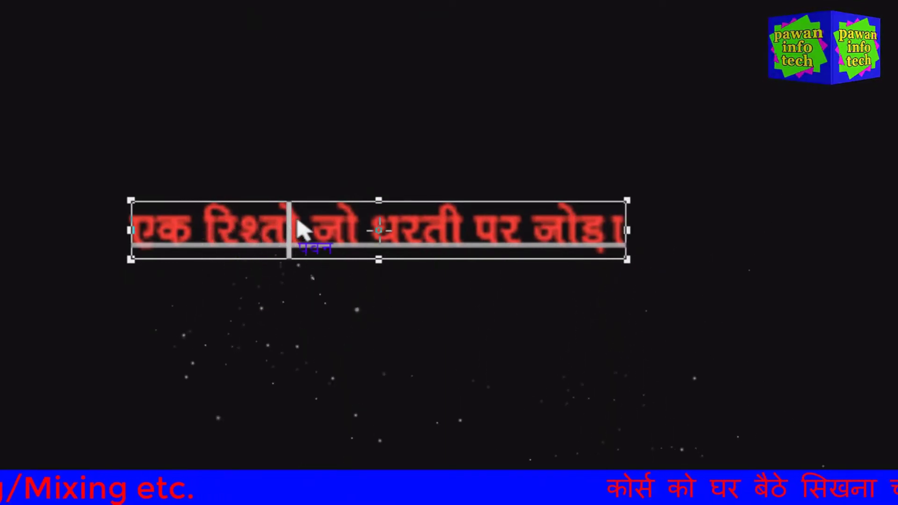
key(BackSpace)
text(े)
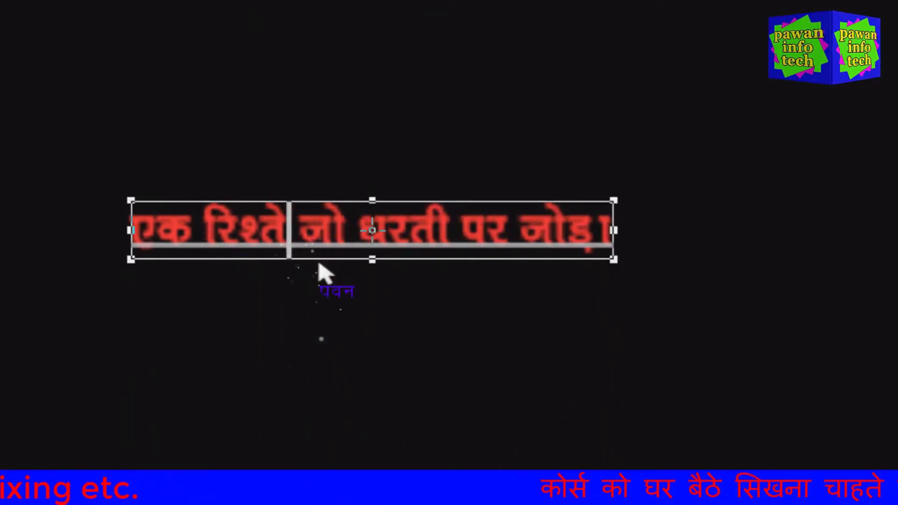
key(BackSpace)
text(ा)
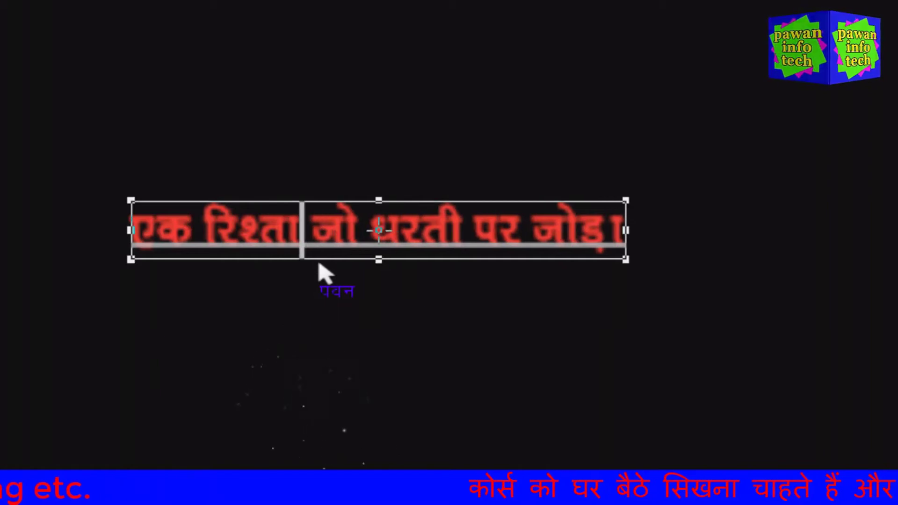
Step: Append 'है' to the line, widen the text box to fit, and save the title
click(608, 239)
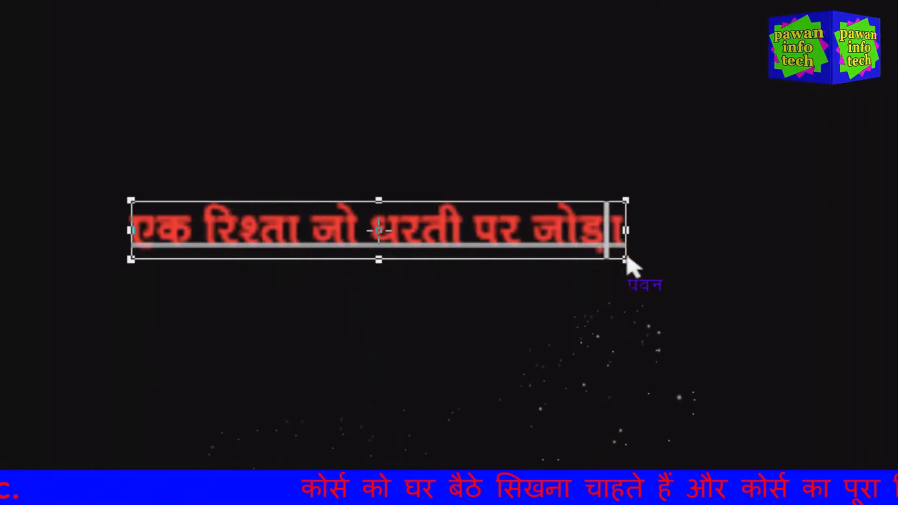
text(है)
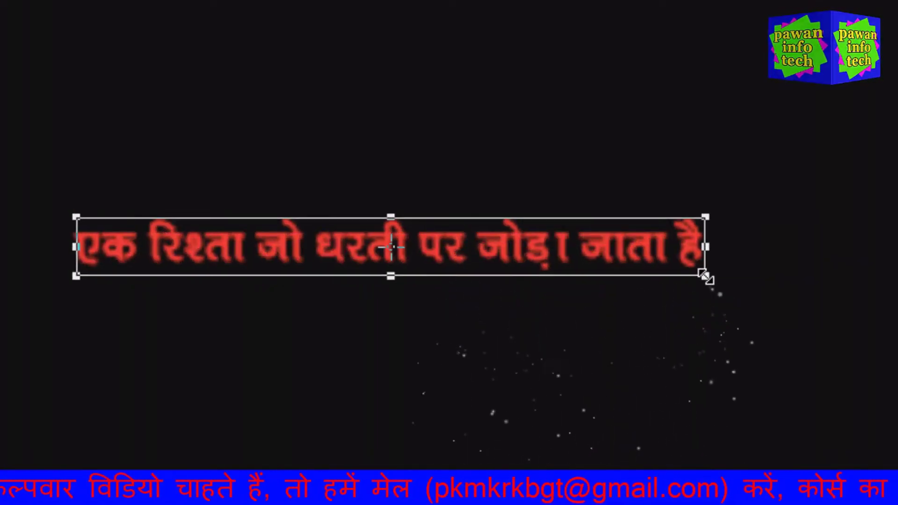
drag(705, 275, 814, 286)
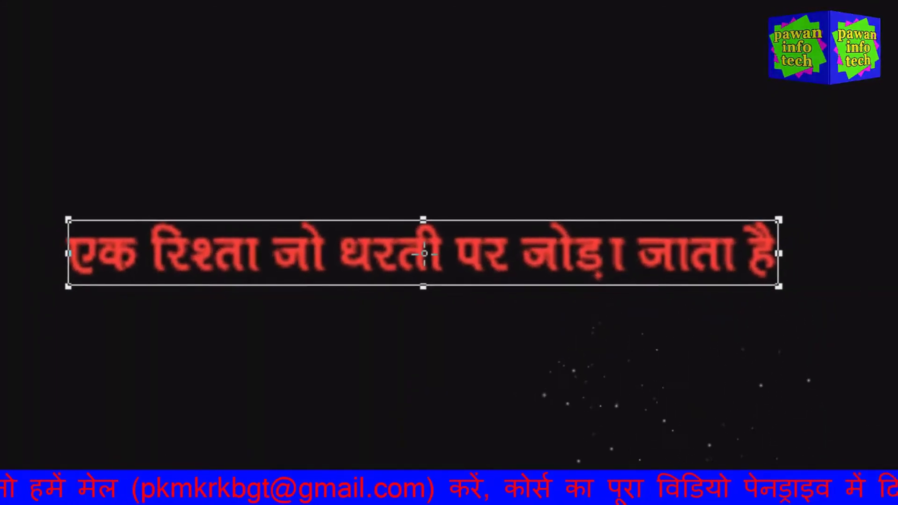
click(543, 382)
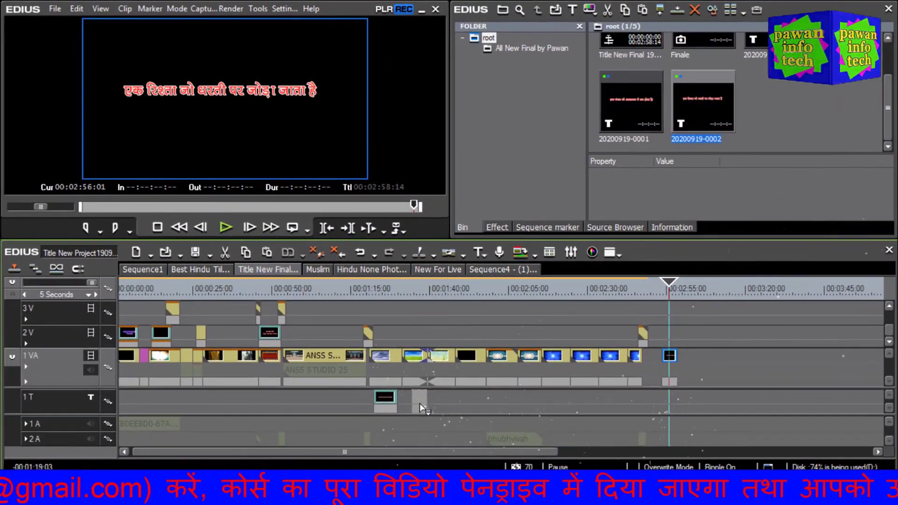
drag(420, 403, 429, 402)
click(405, 291)
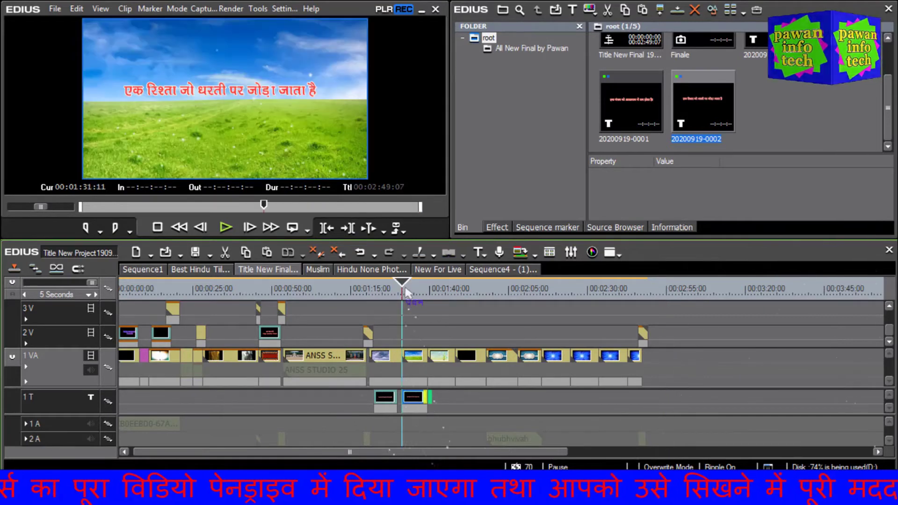
key(space)
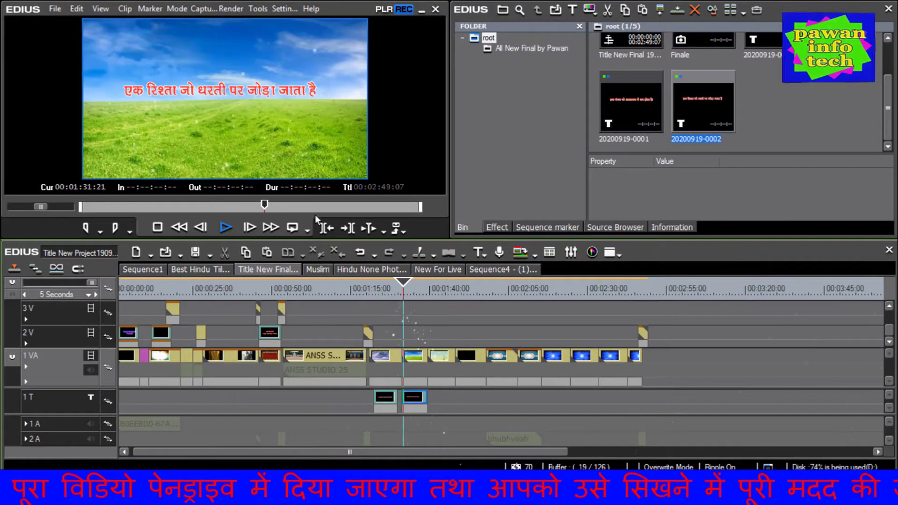
double_click(217, 88)
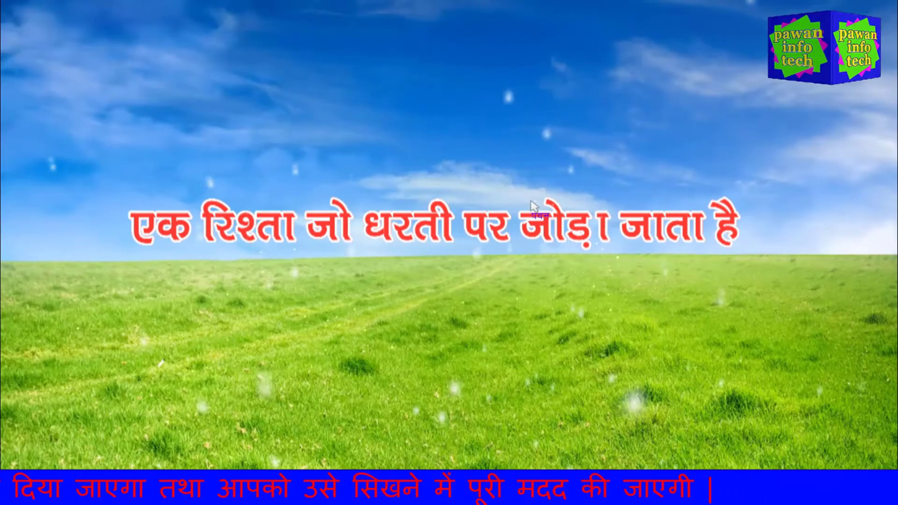
key(Escape)
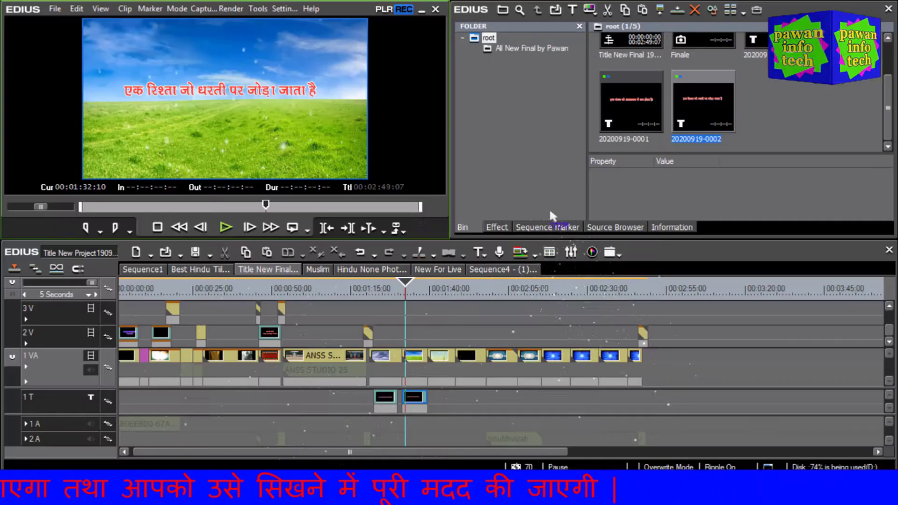
click(417, 400)
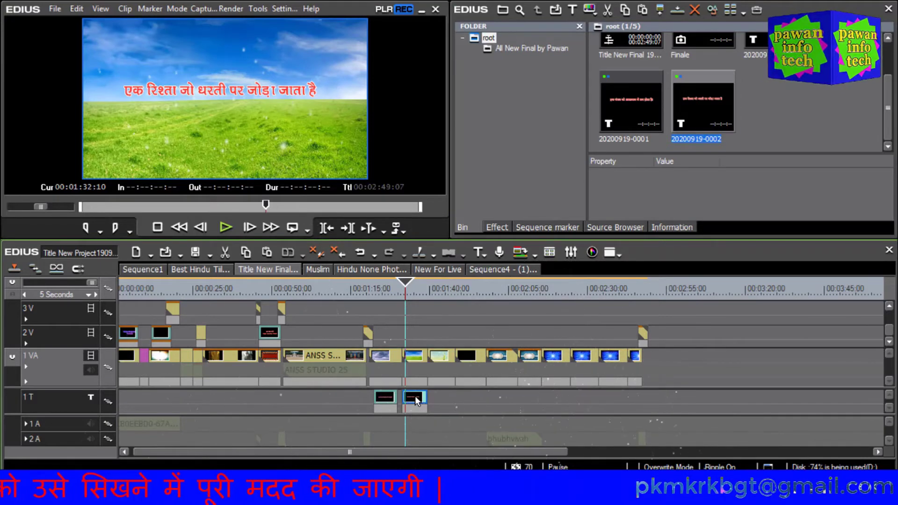
double_click(417, 400)
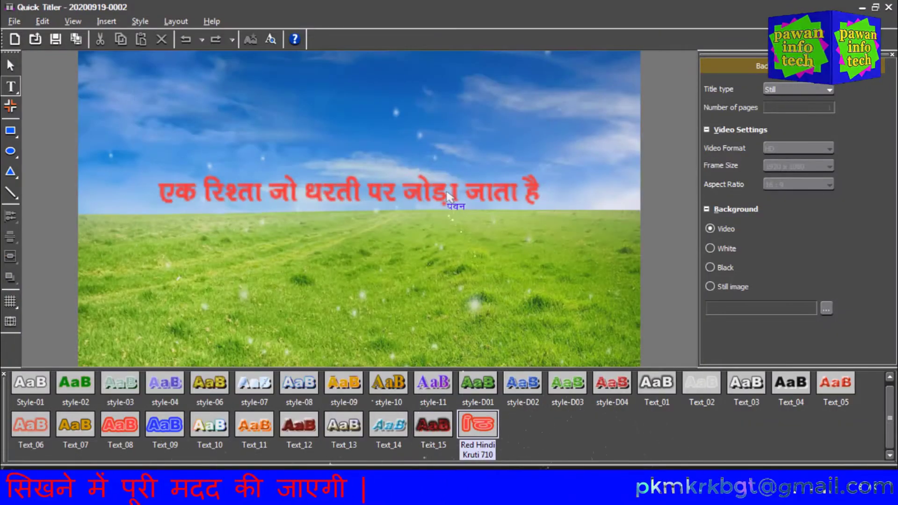
Step: Move the red Hindi line lower-left and widen its text box slightly
click(446, 197)
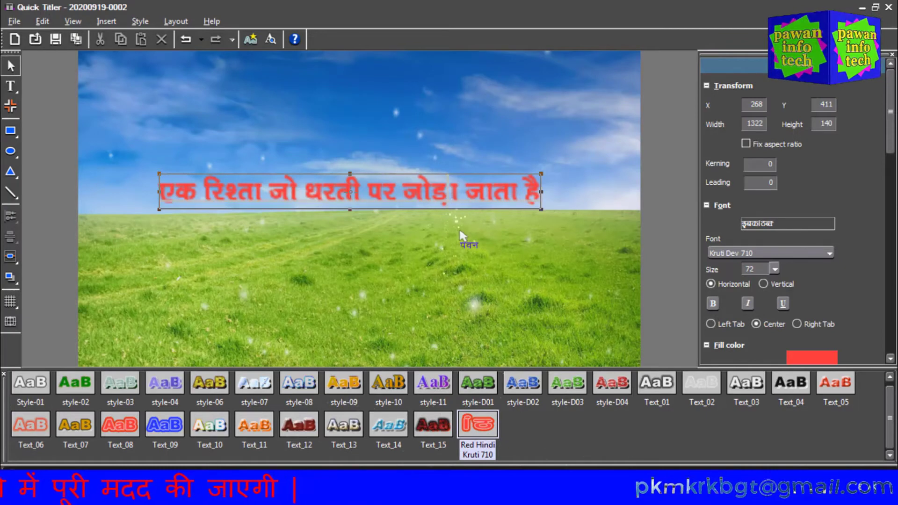
click(461, 241)
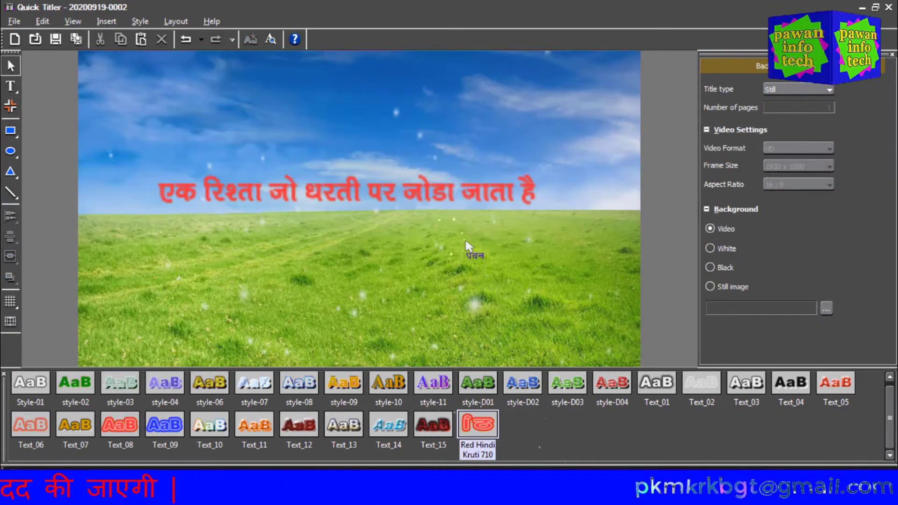
drag(363, 199, 355, 222)
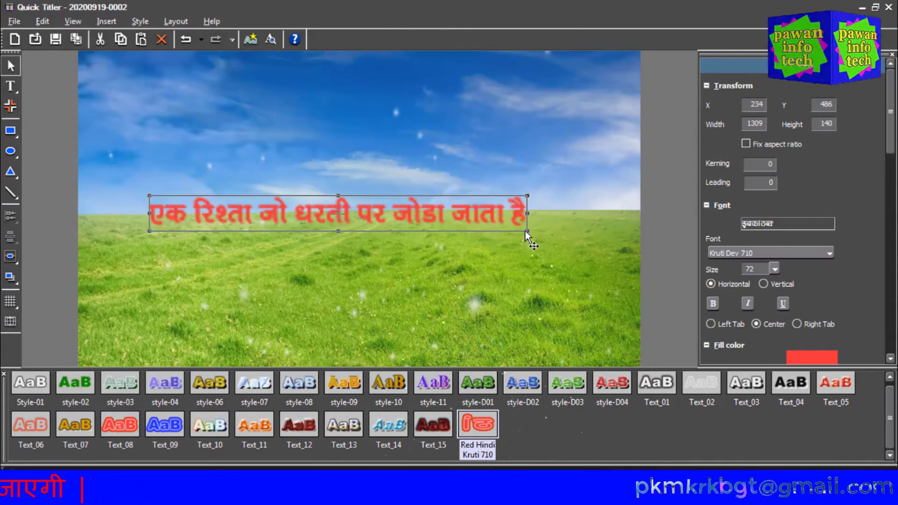
drag(527, 230, 549, 233)
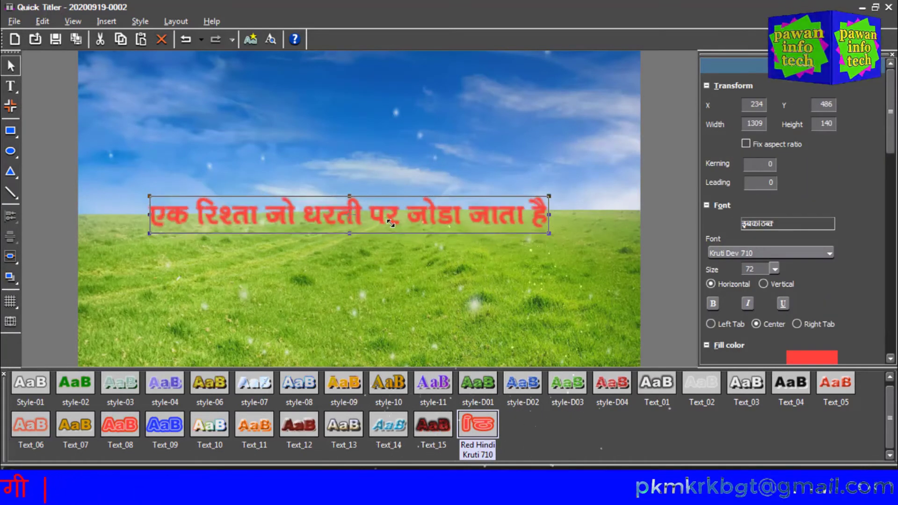
drag(371, 218, 367, 214)
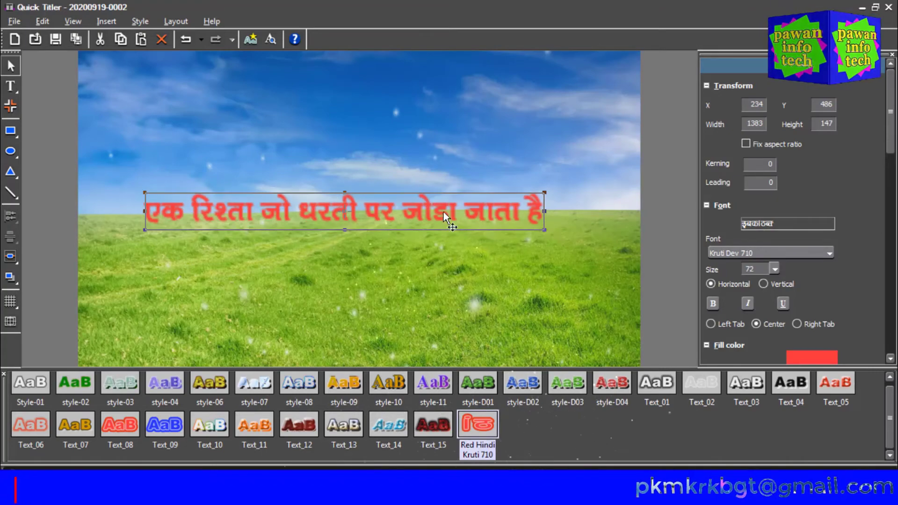
click(430, 251)
Step: Duplicate the Hindi line below, delete the copy's text to leave an empty box, and close the titler
click(427, 225)
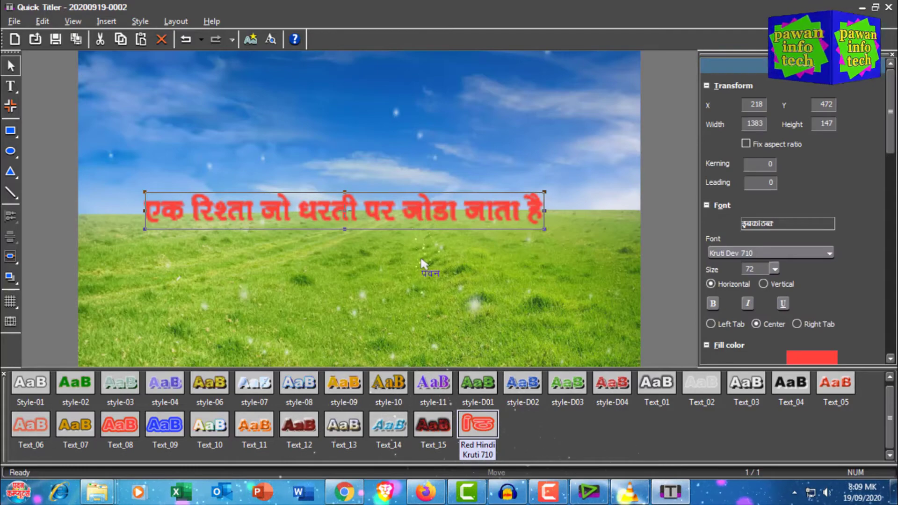
key(ctrl+v)
double_click(393, 265)
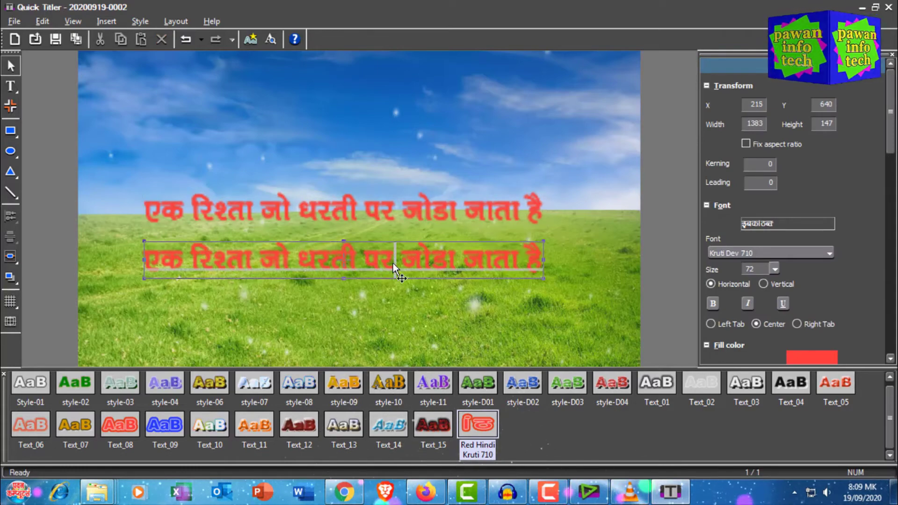
key(ctrl+a)
key(Delete)
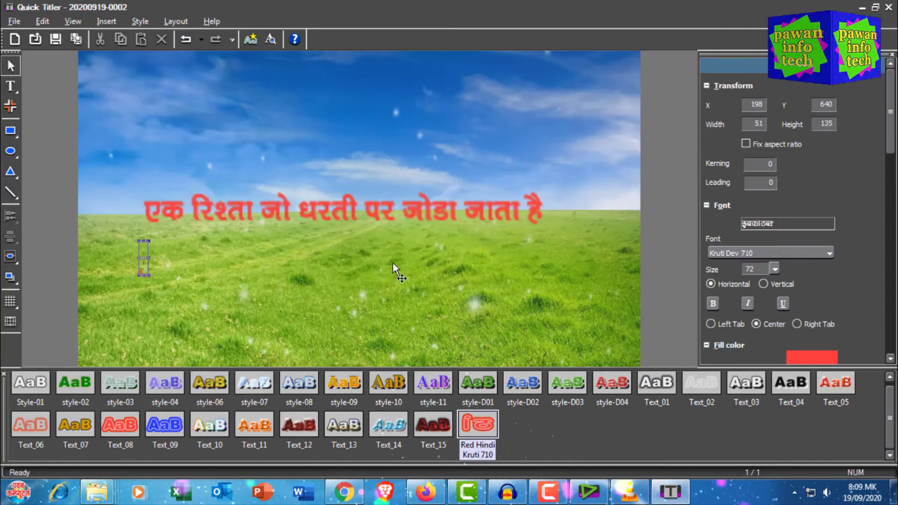
click(145, 280)
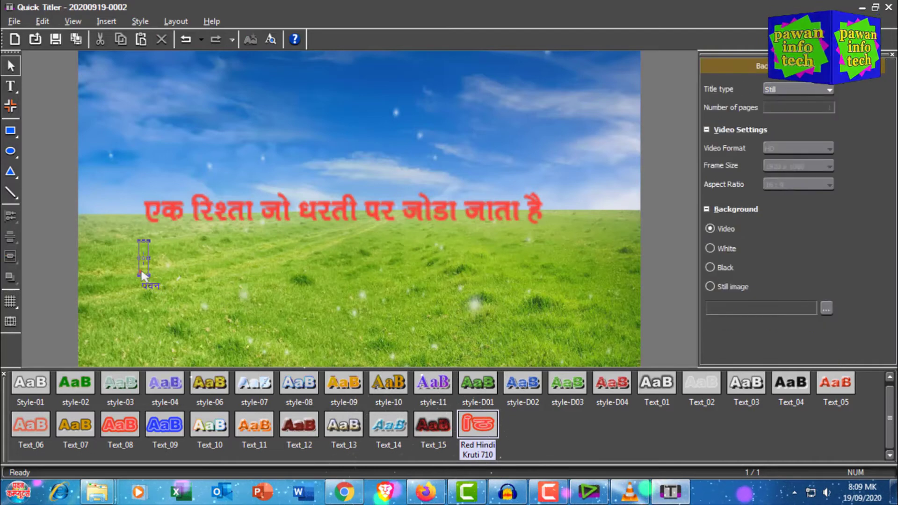
click(140, 273)
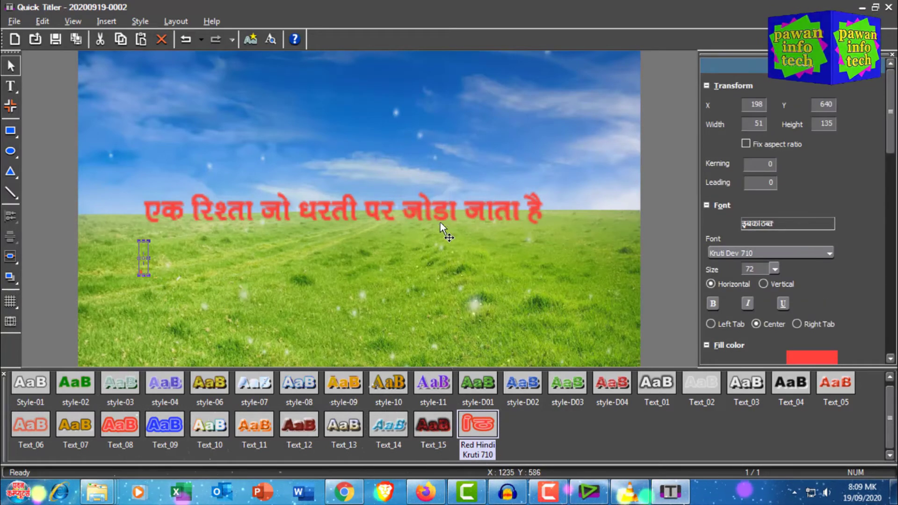
click(449, 276)
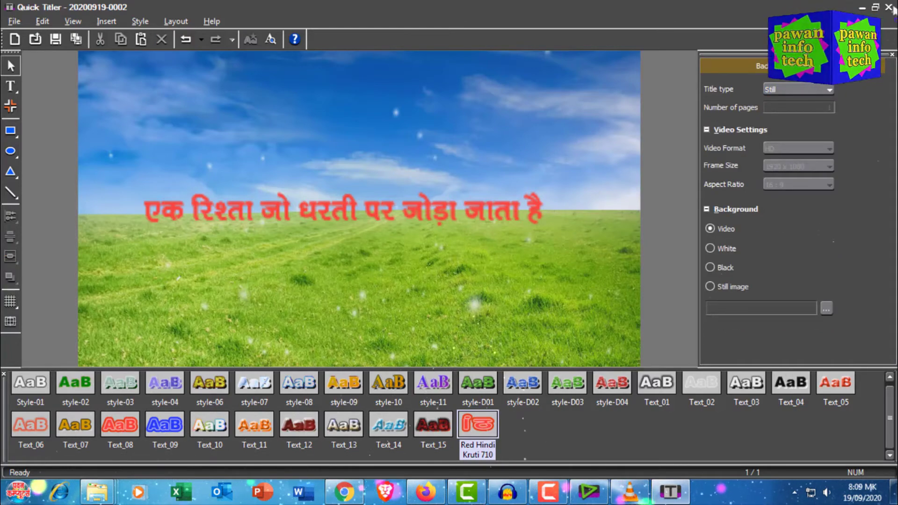
click(892, 8)
click(380, 264)
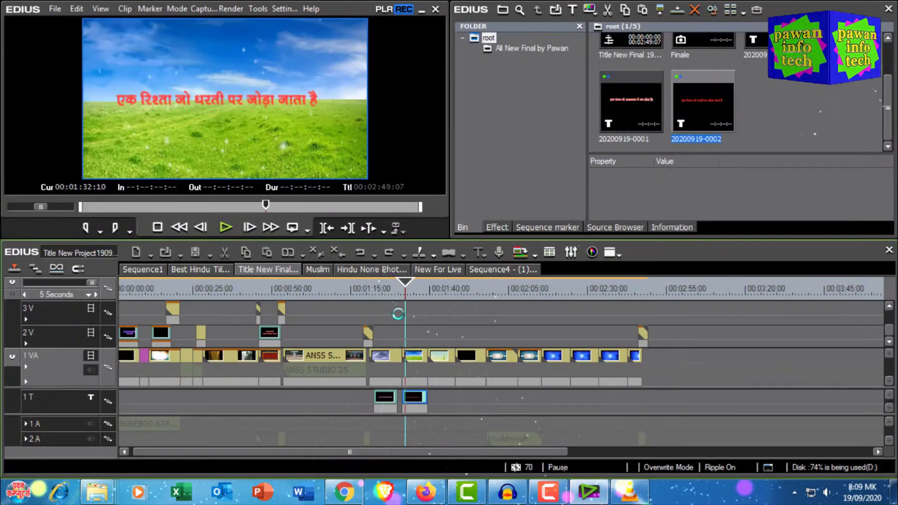
click(397, 290)
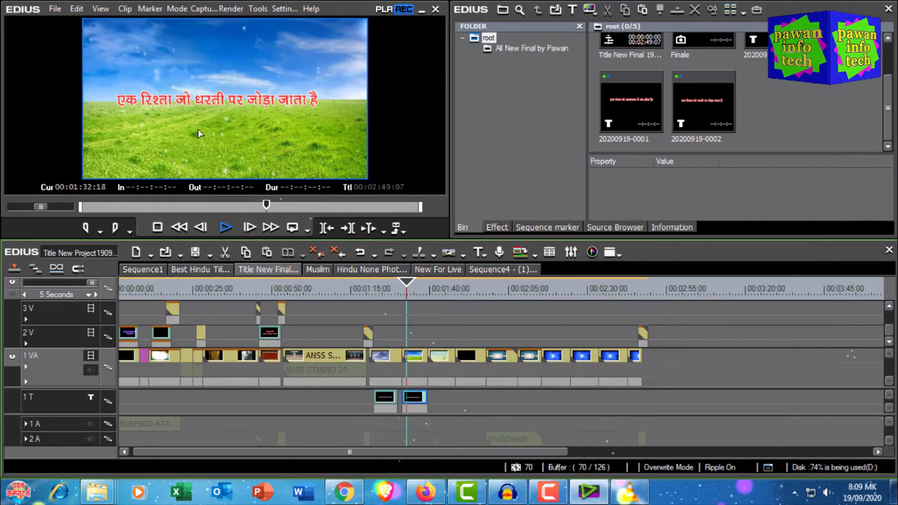
double_click(216, 105)
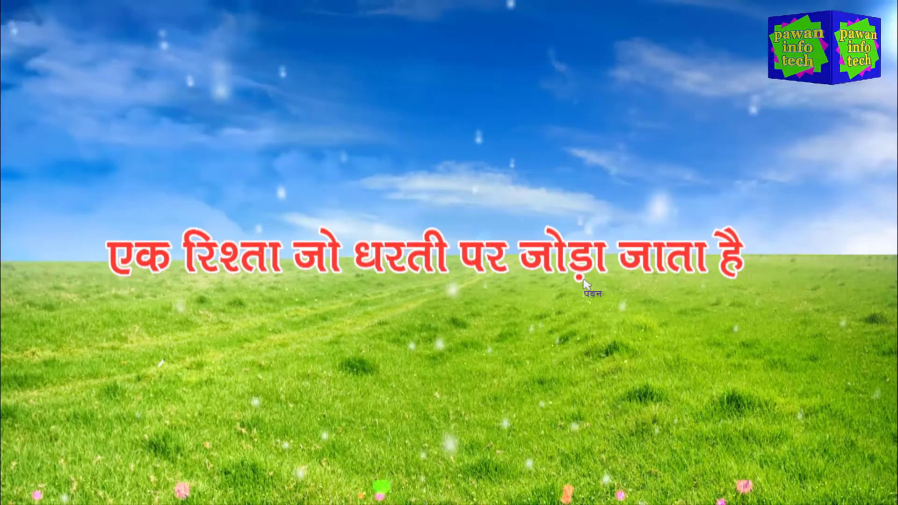
key(Escape)
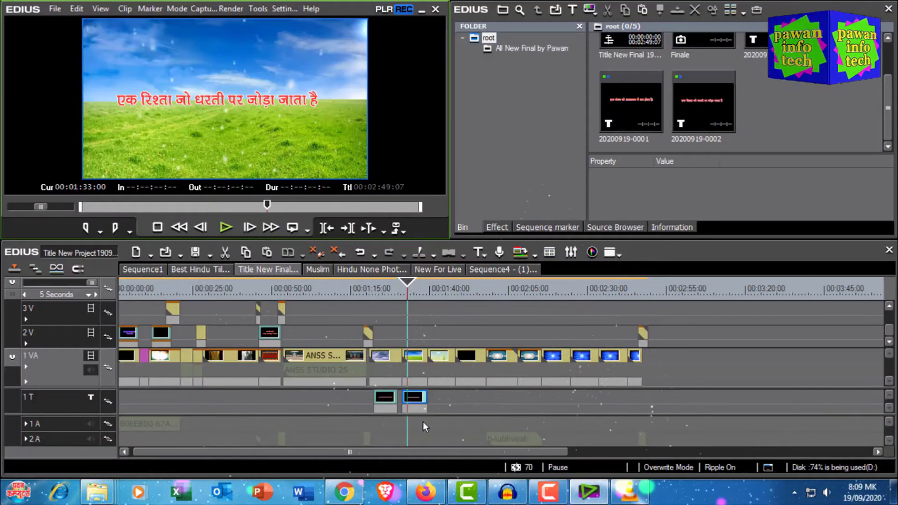
drag(428, 451, 468, 449)
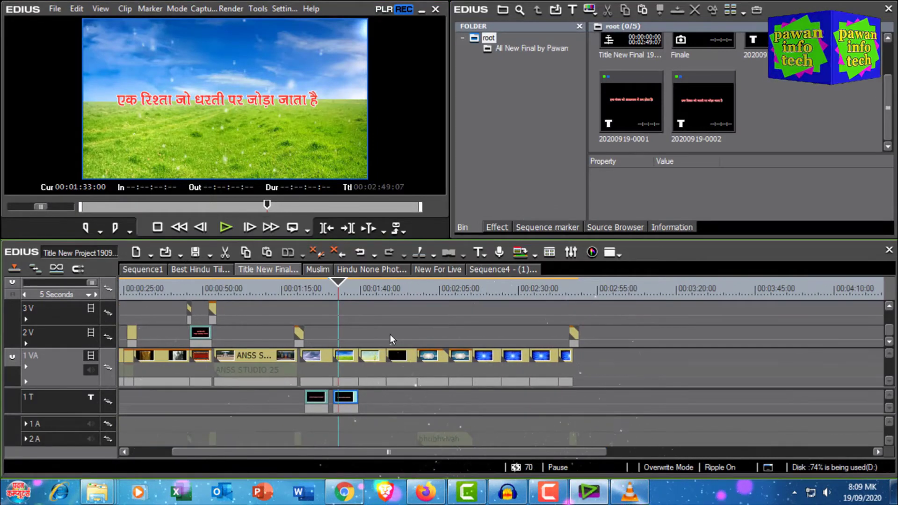
scroll(390, 335, up, 1)
drag(359, 290, 382, 323)
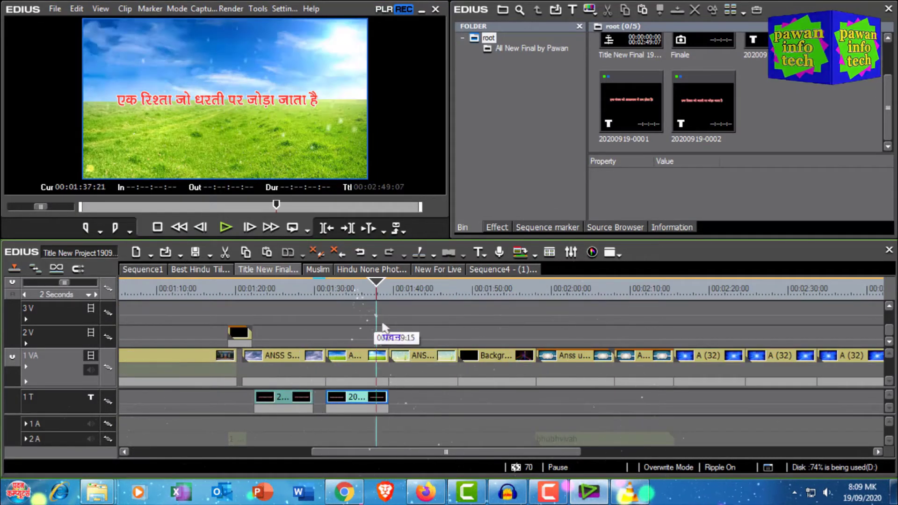
click(399, 327)
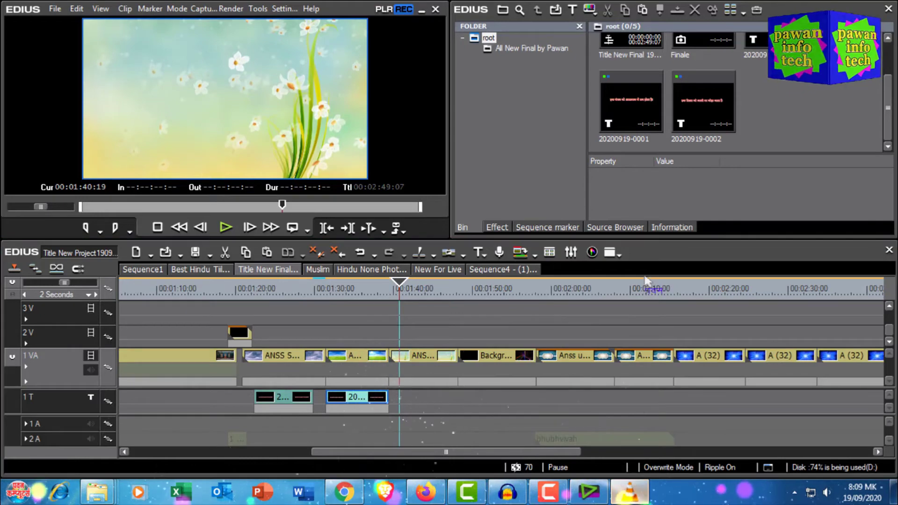
click(629, 494)
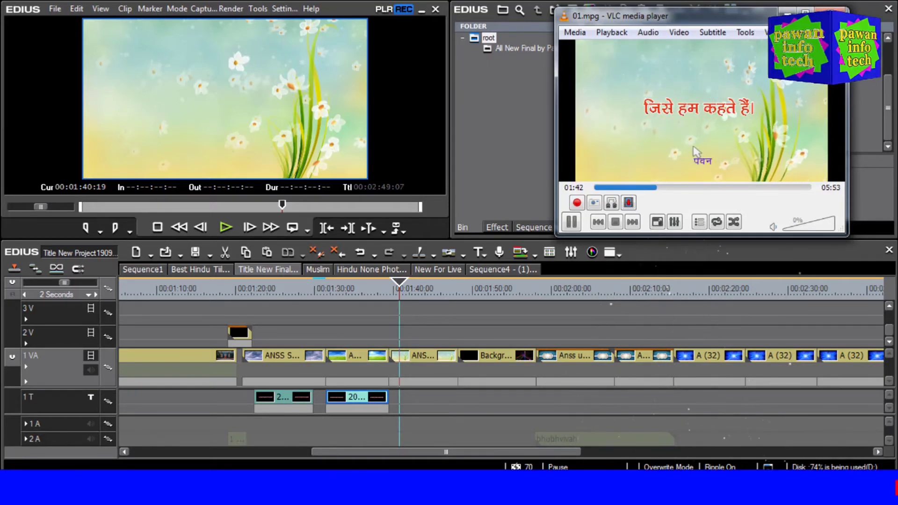
key(space)
click(787, 15)
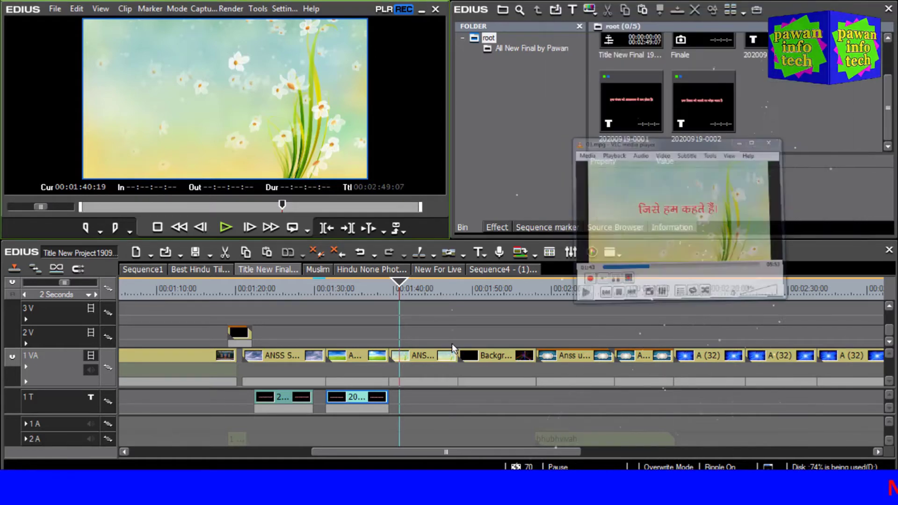
click(407, 290)
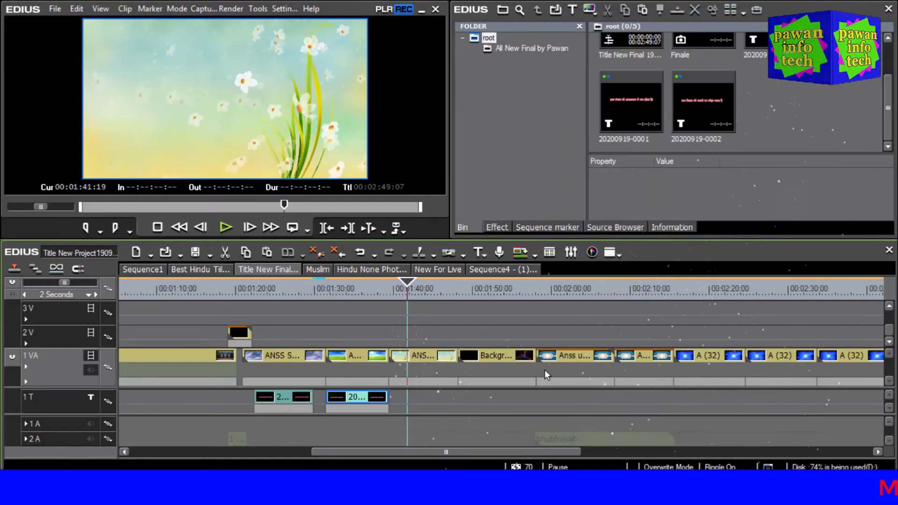
scroll(433, 340, up, 3)
scroll(434, 339, down, 6)
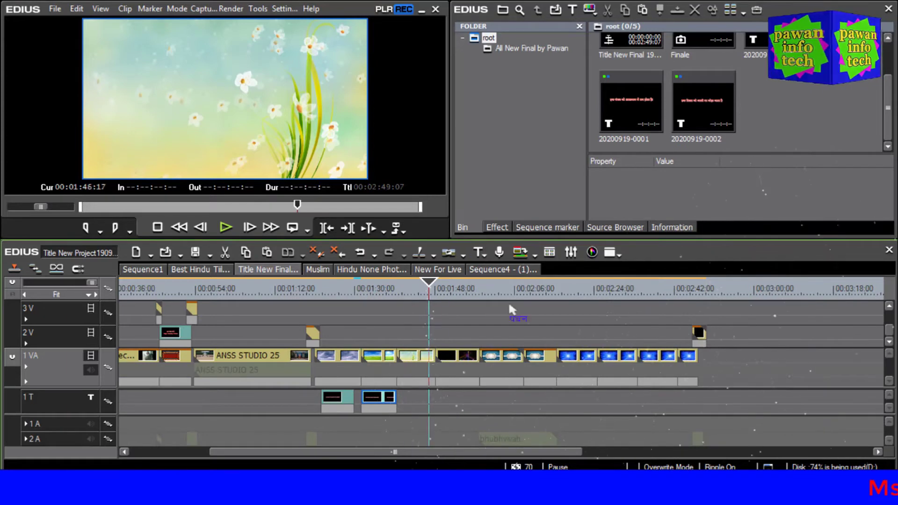
click(730, 375)
Step: Start a new title in QuickTitler from the Create Title options
click(486, 253)
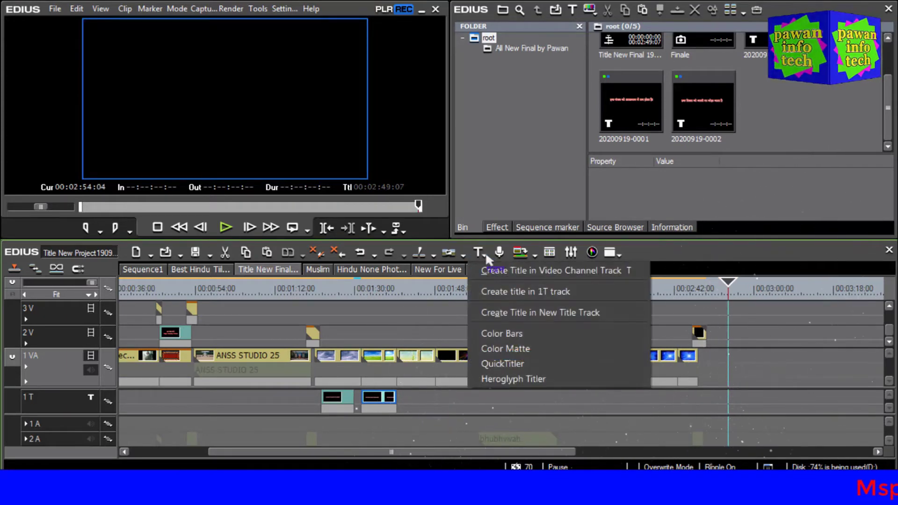
click(480, 257)
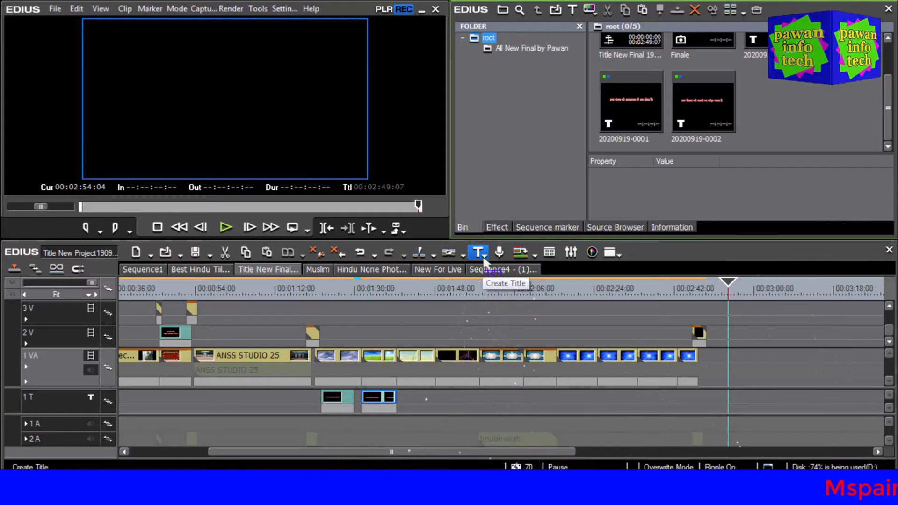
click(485, 253)
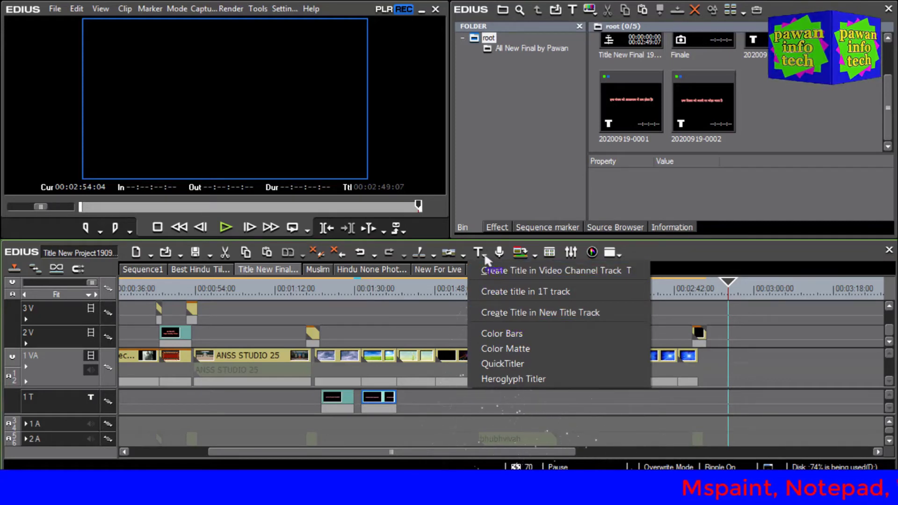
click(507, 364)
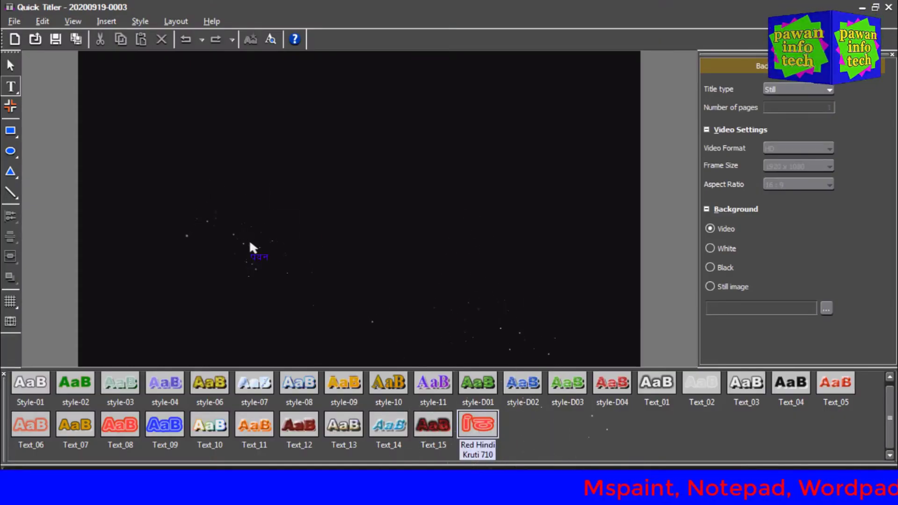
Step: Type the Kruti Dev line 'ftls ge dgrs' (जिसे हम कहते हैं।), enlarge it, and save the title
click(252, 248)
text(f)
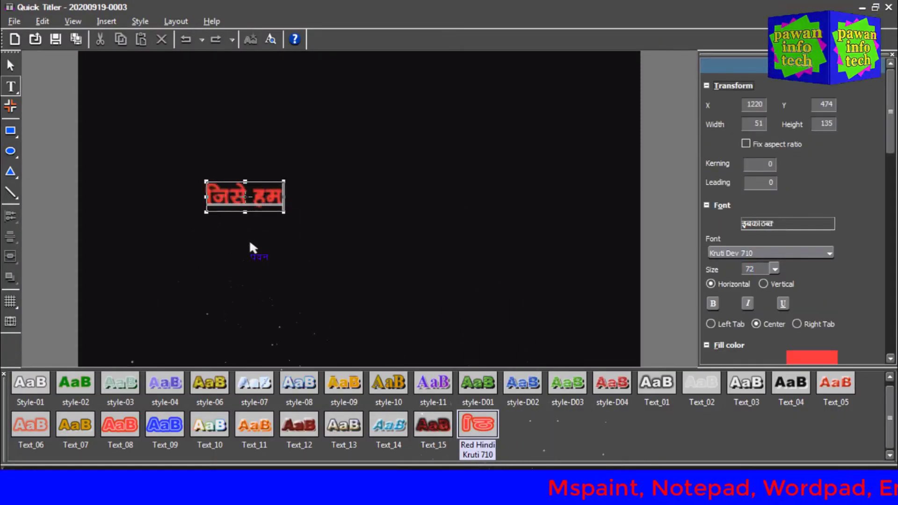
text(tls ge dgrs)
key(Escape)
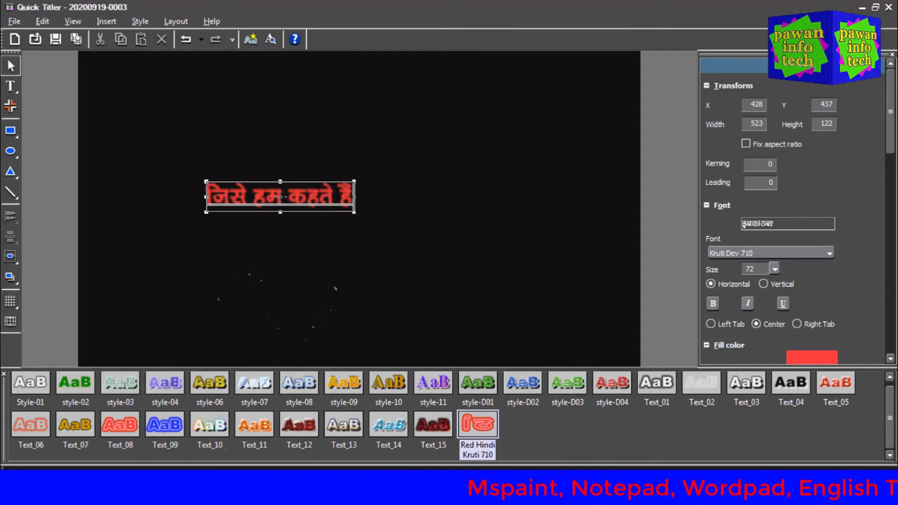
click(383, 248)
click(339, 205)
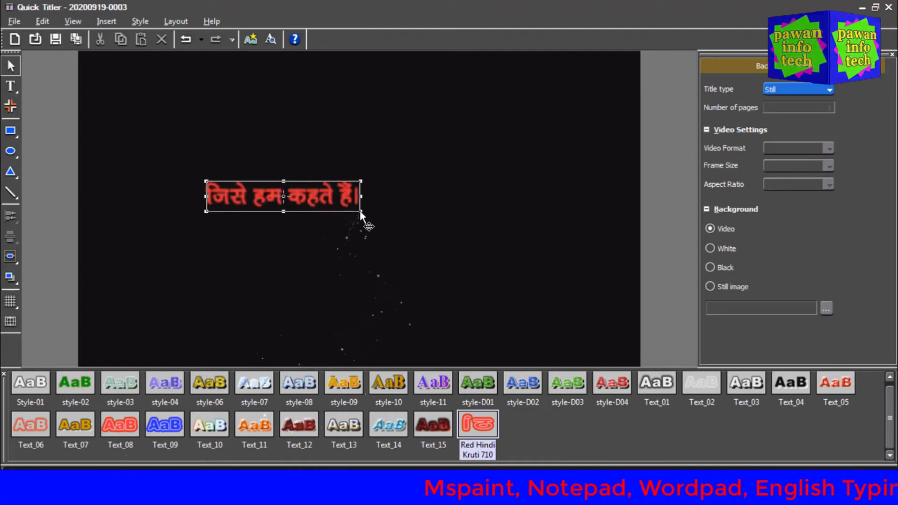
drag(360, 212, 396, 197)
click(888, 7)
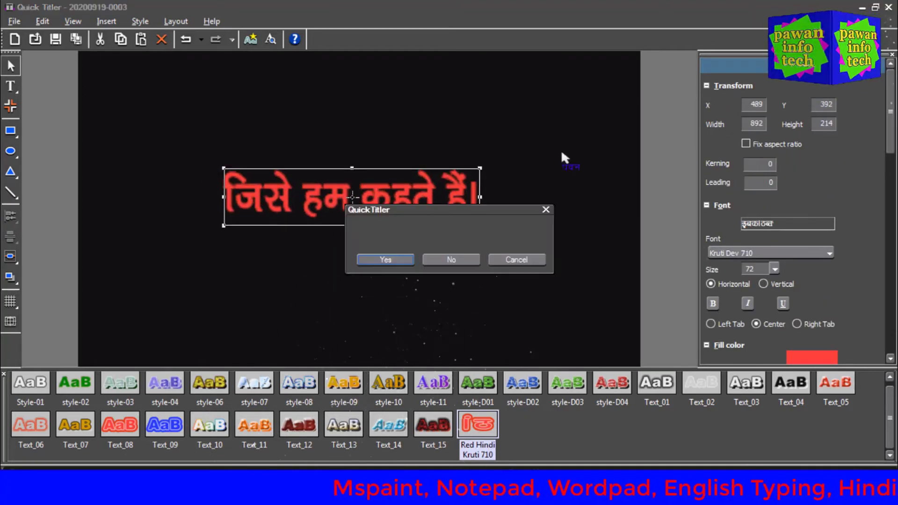
click(379, 261)
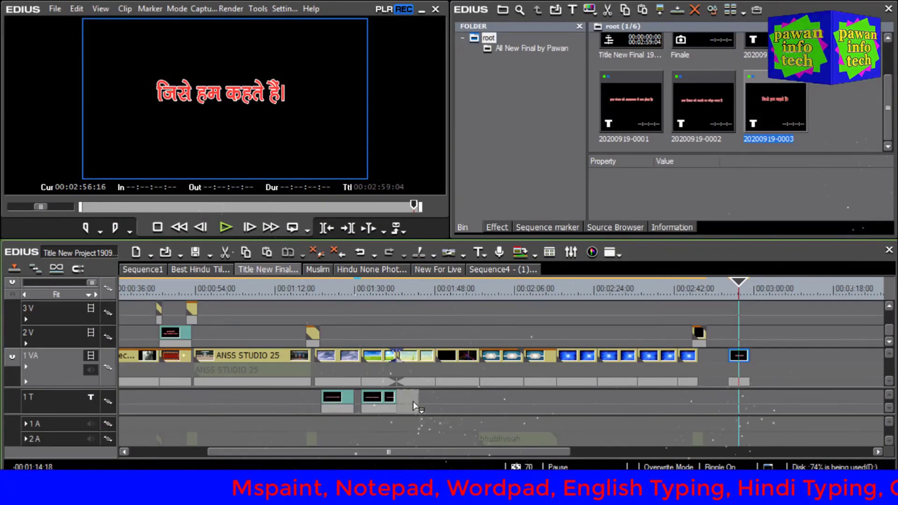
drag(414, 401, 420, 399)
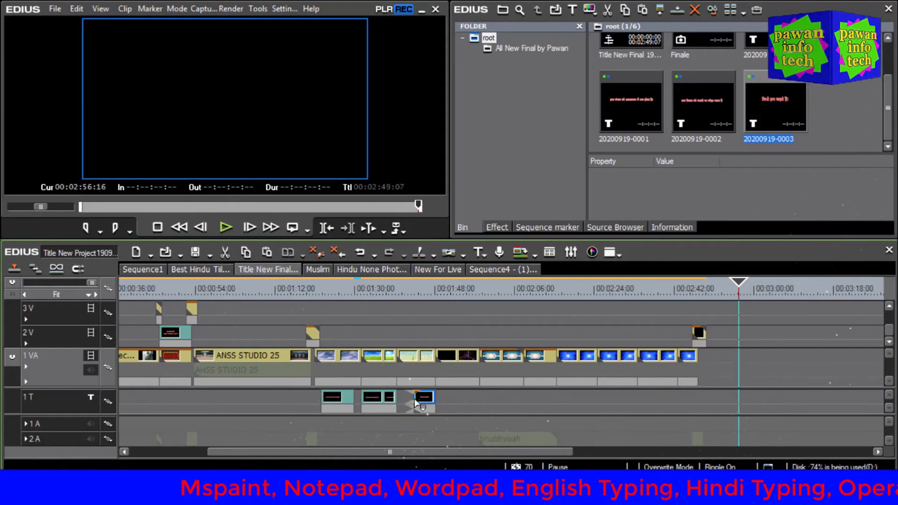
key(alt+Tab)
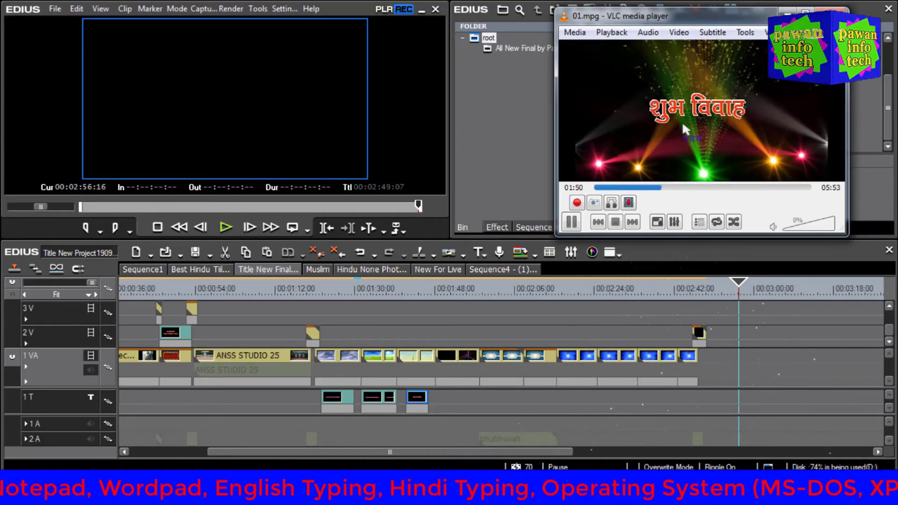
key(space)
click(743, 324)
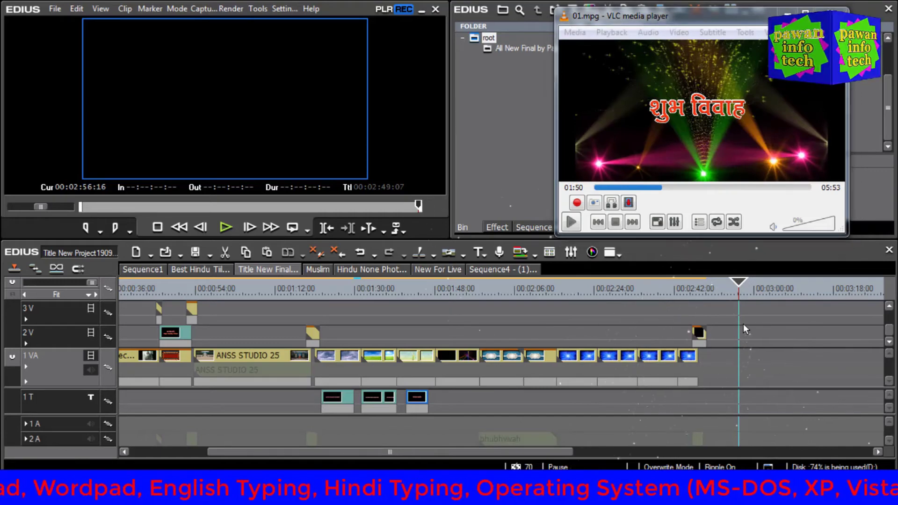
click(484, 256)
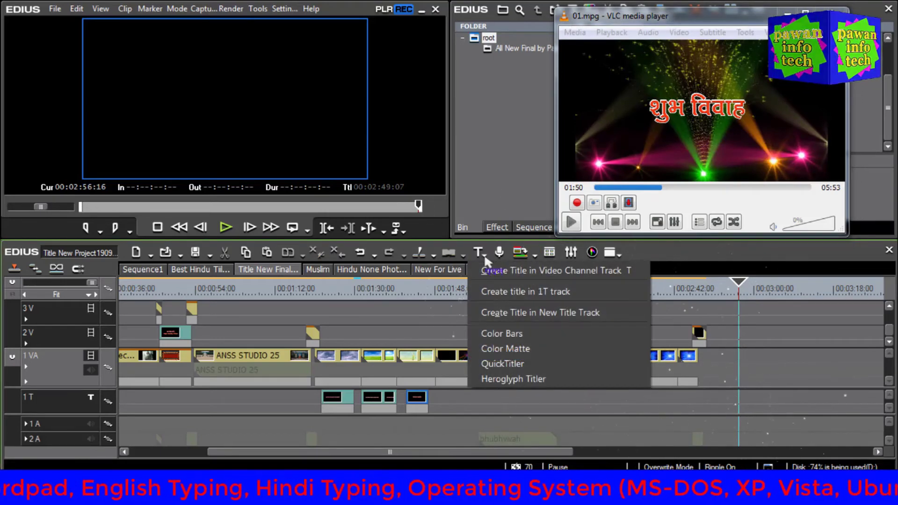
click(514, 366)
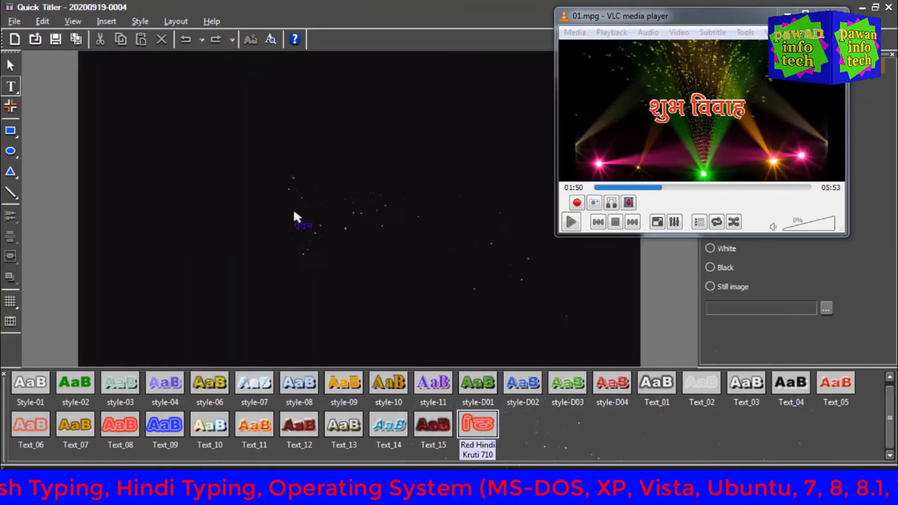
text('kqHk)
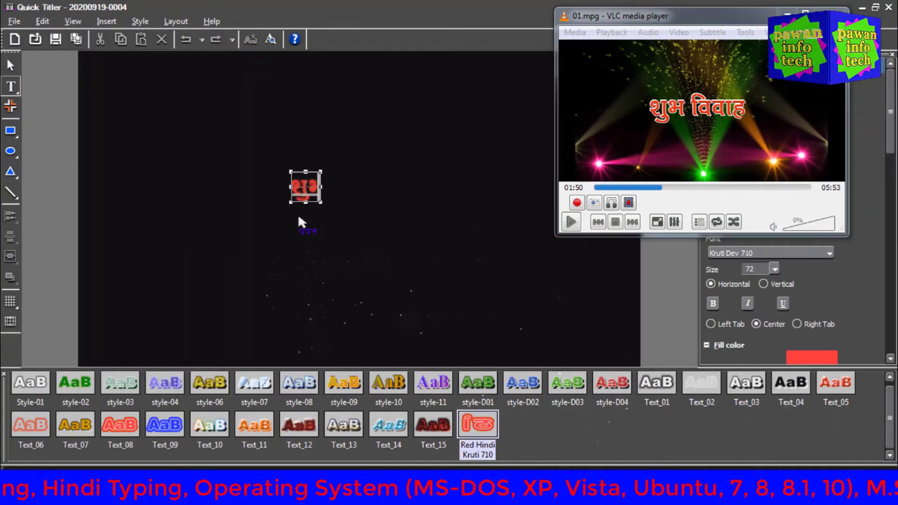
key(Escape)
text(fookg)
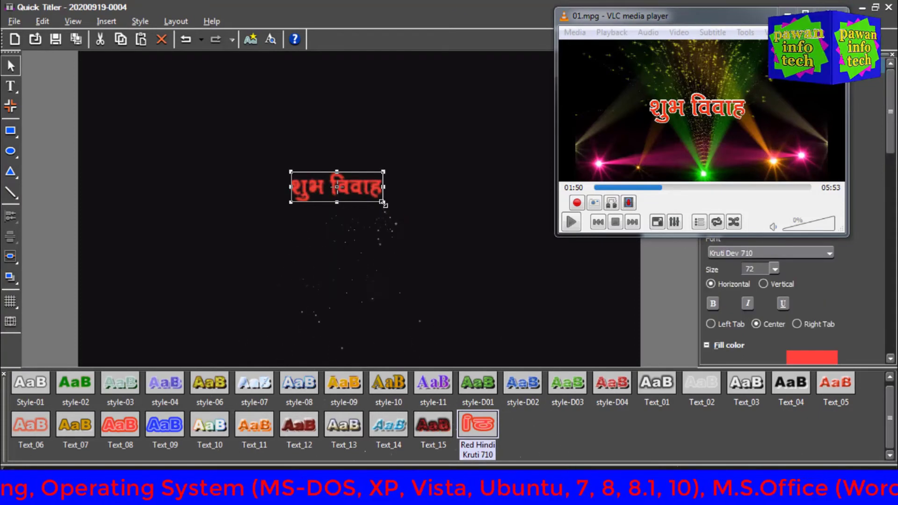
drag(383, 202, 476, 233)
drag(419, 208, 391, 207)
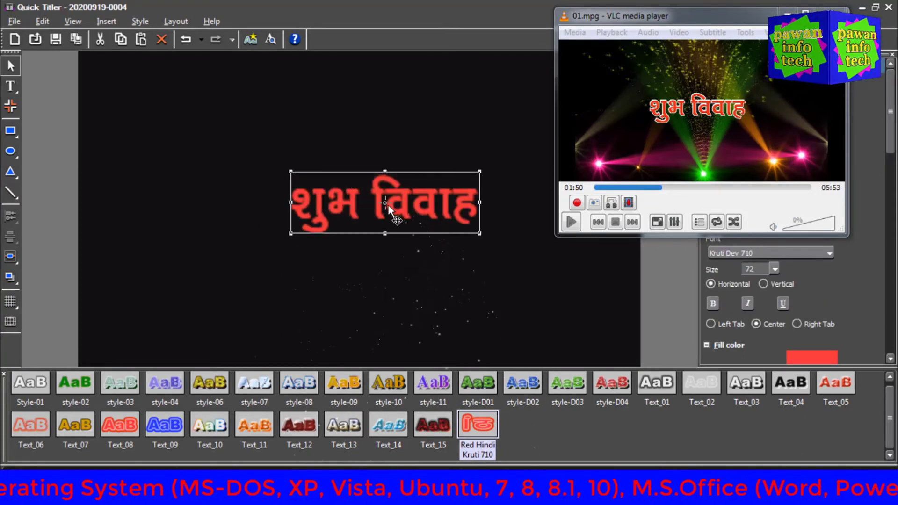
click(888, 7)
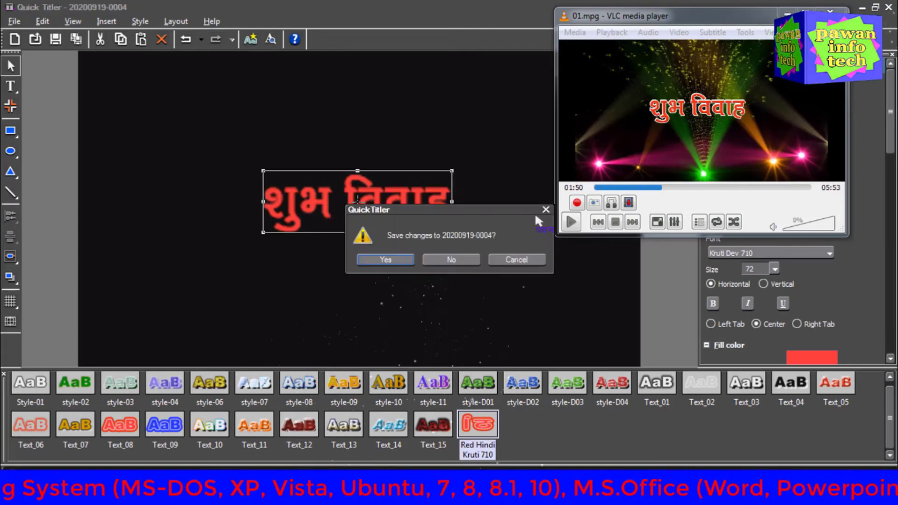
click(383, 260)
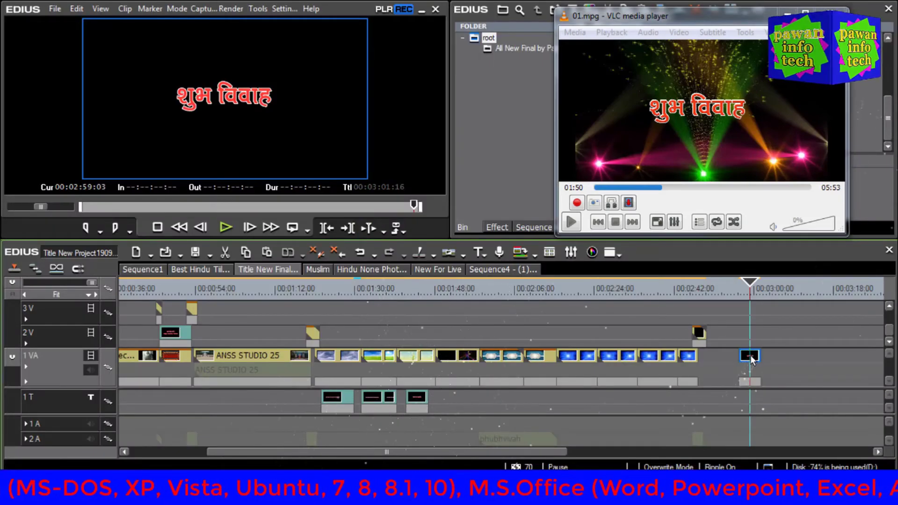
Step: Move the शुभ विवाह title clip onto the 1T track and pause the reference video
drag(750, 358, 434, 398)
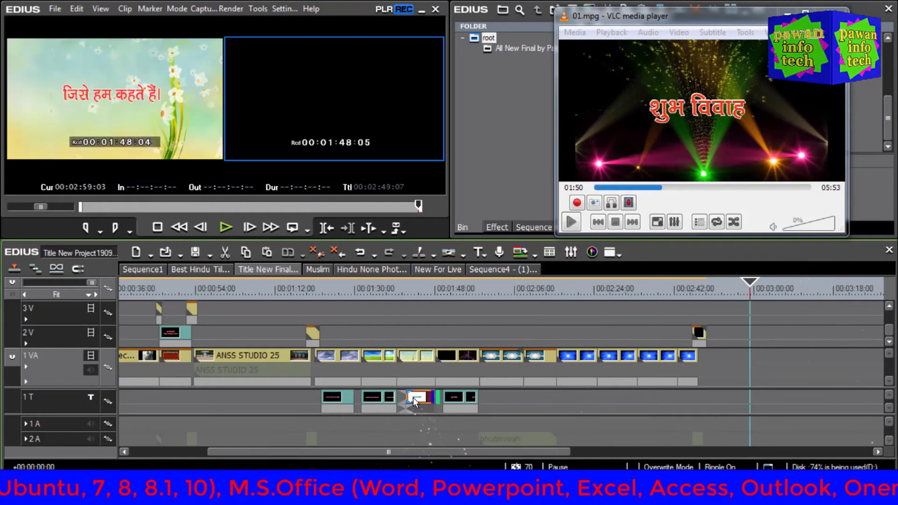
click(682, 113)
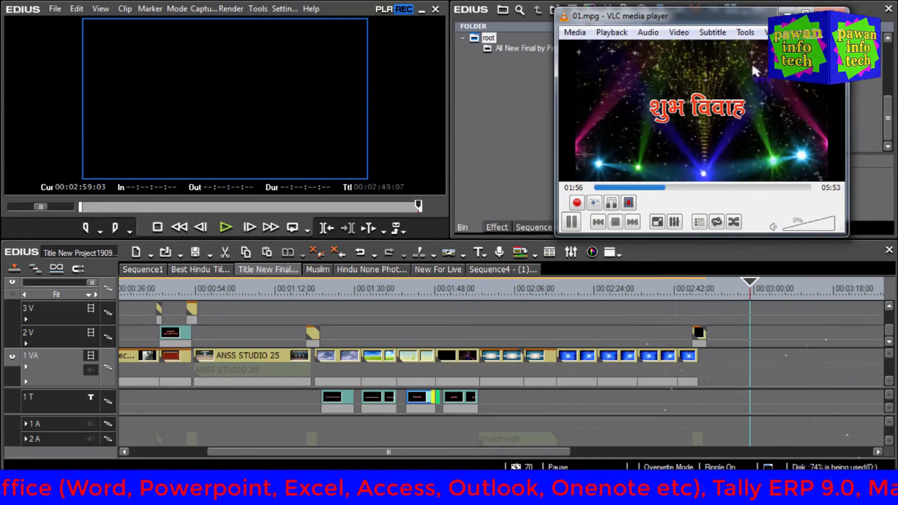
drag(721, 14, 677, 15)
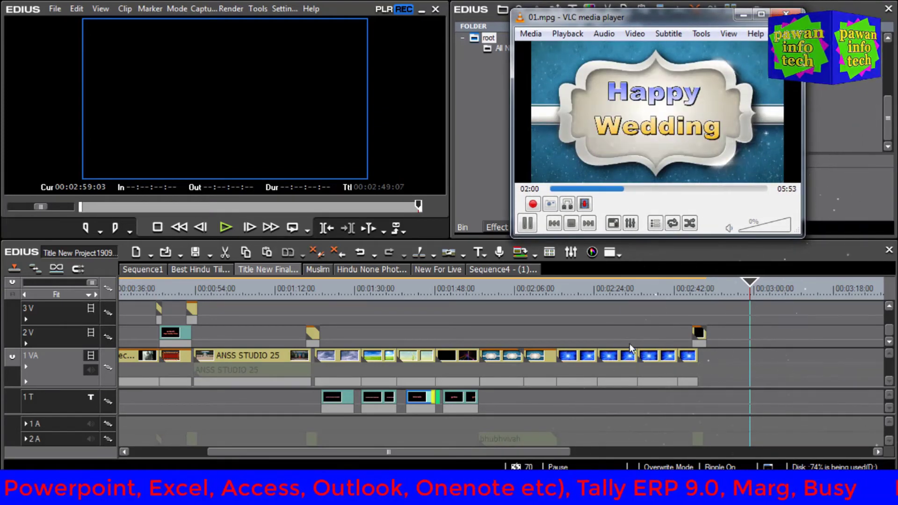
key(space)
Step: Scrub to the frame graphic at 00:02:02, then park the playhead past the last clip
click(467, 294)
drag(470, 298, 498, 330)
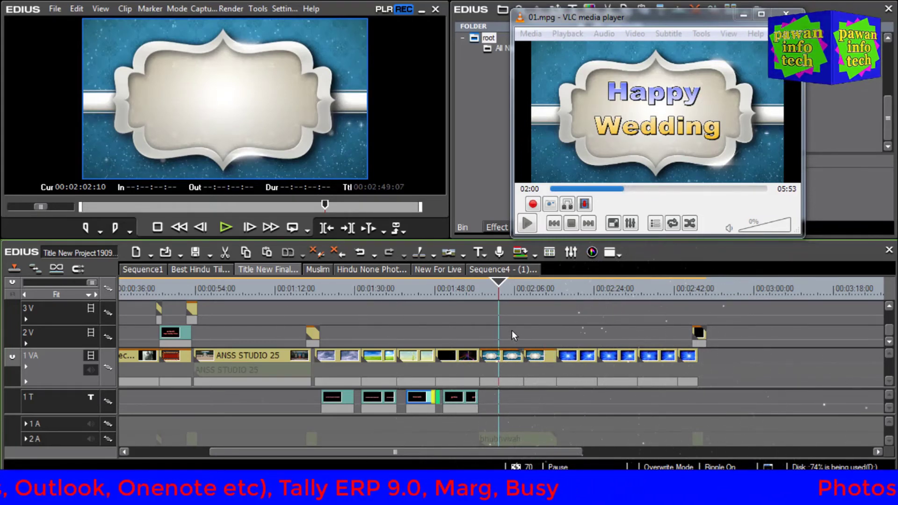
click(722, 354)
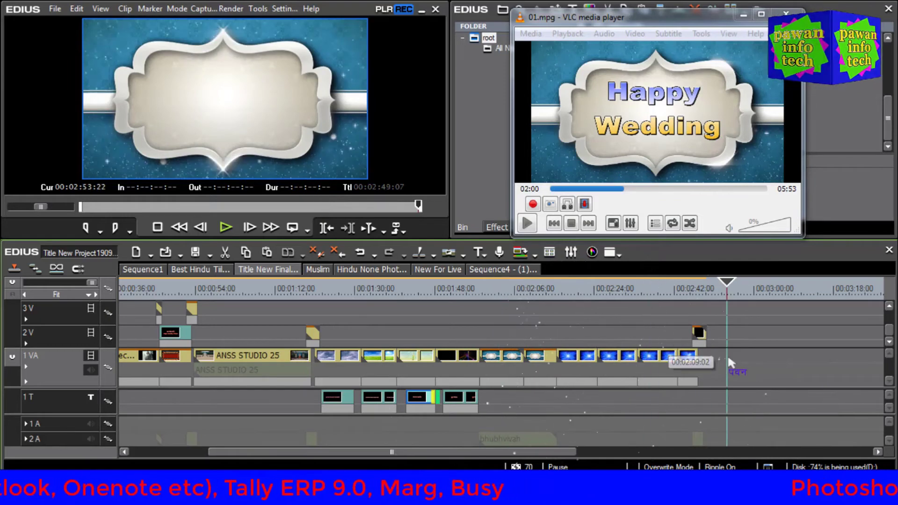
click(485, 254)
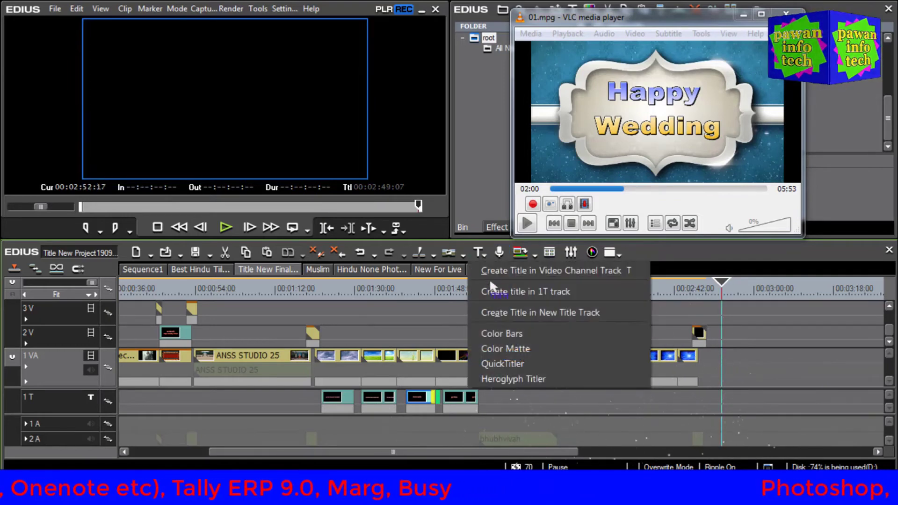
Step: Start a new QuickTitler title in style Text_13 with two lines, 'Happy' and 'Wedding'
click(507, 368)
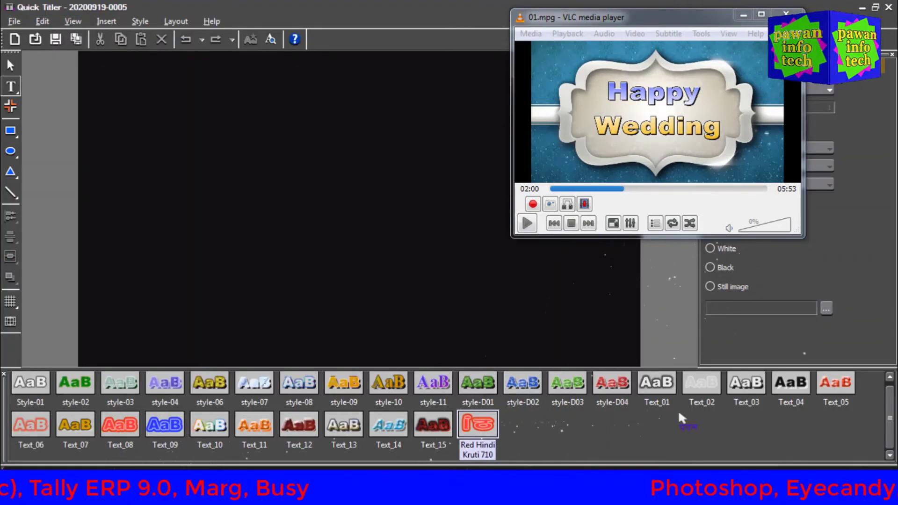
click(343, 425)
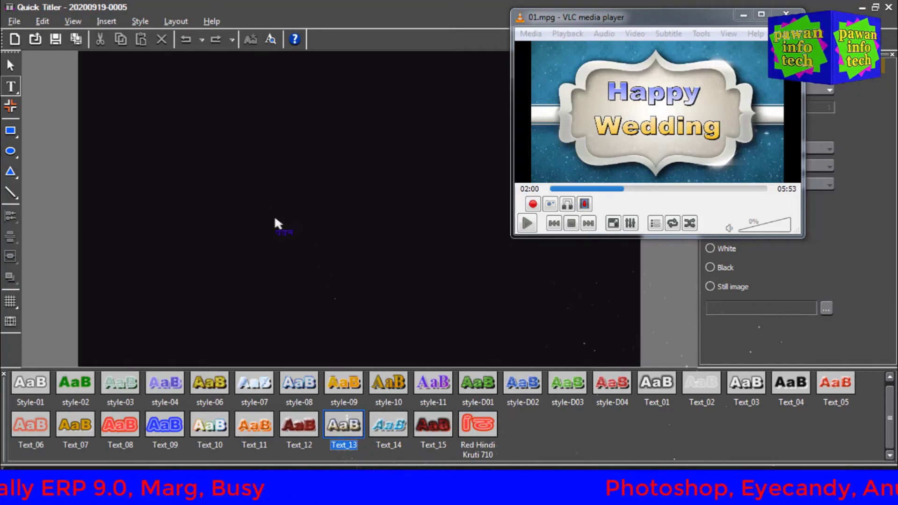
click(194, 141)
text(H)
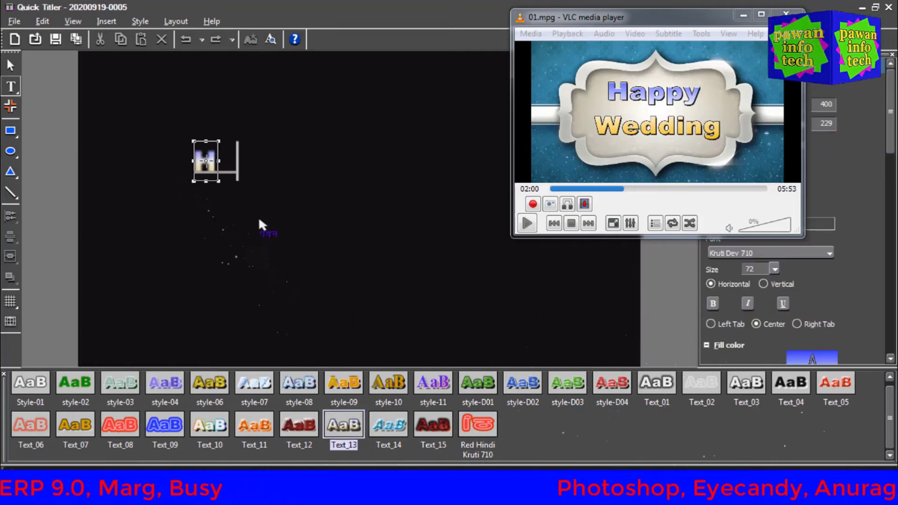
text(appy)
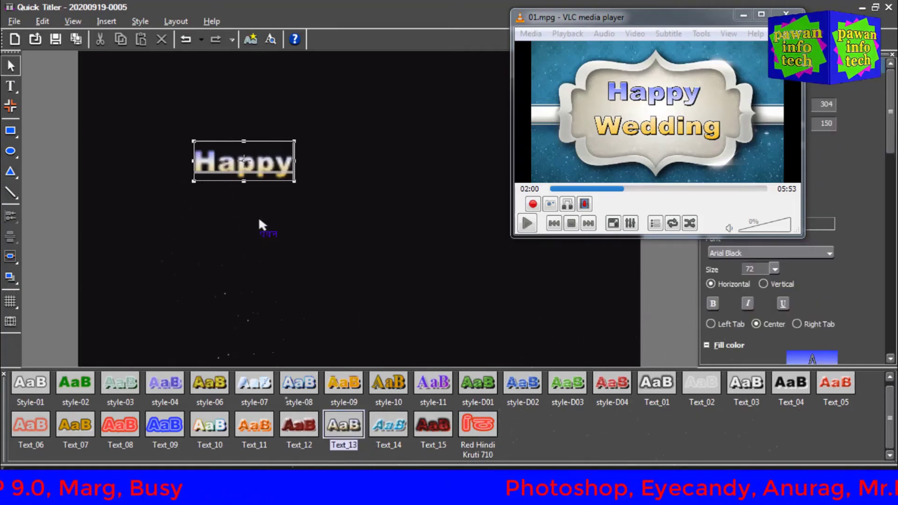
key(Return)
text(Weddi)
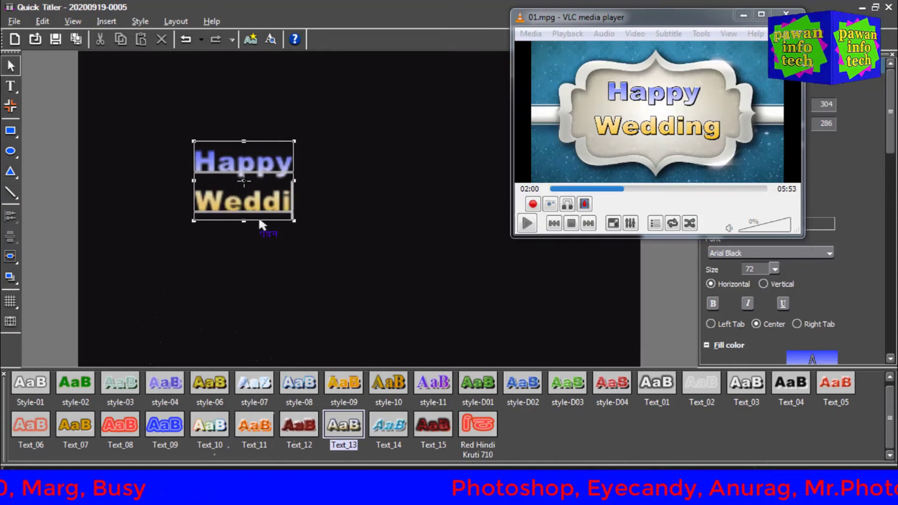
text(ng)
click(324, 301)
click(314, 194)
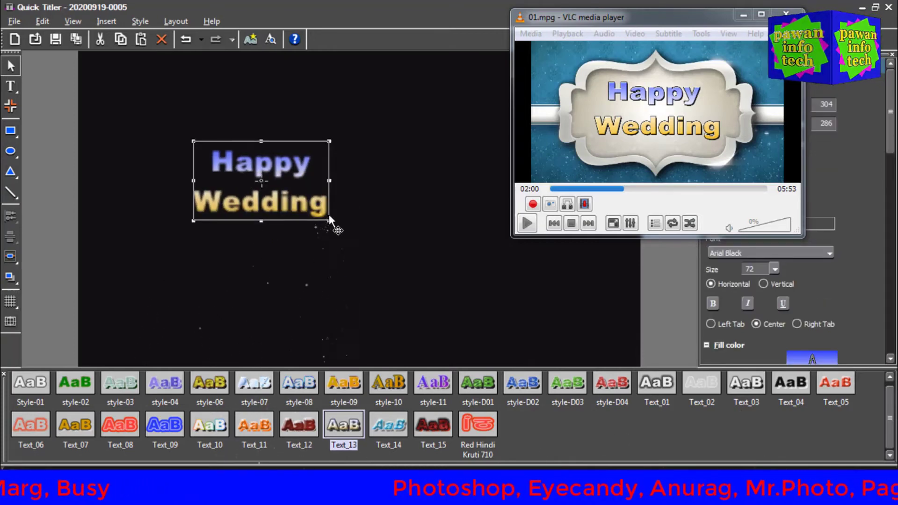
drag(330, 222, 459, 229)
drag(360, 173, 385, 185)
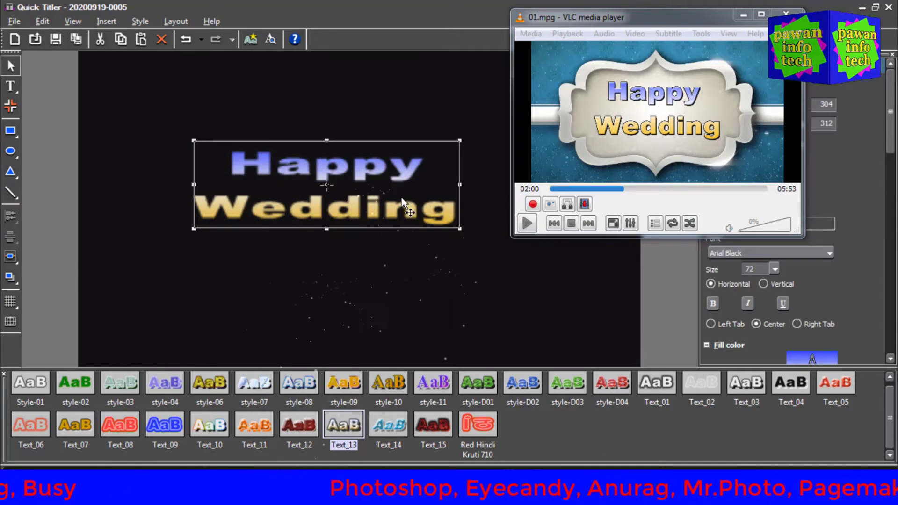
click(462, 249)
click(463, 233)
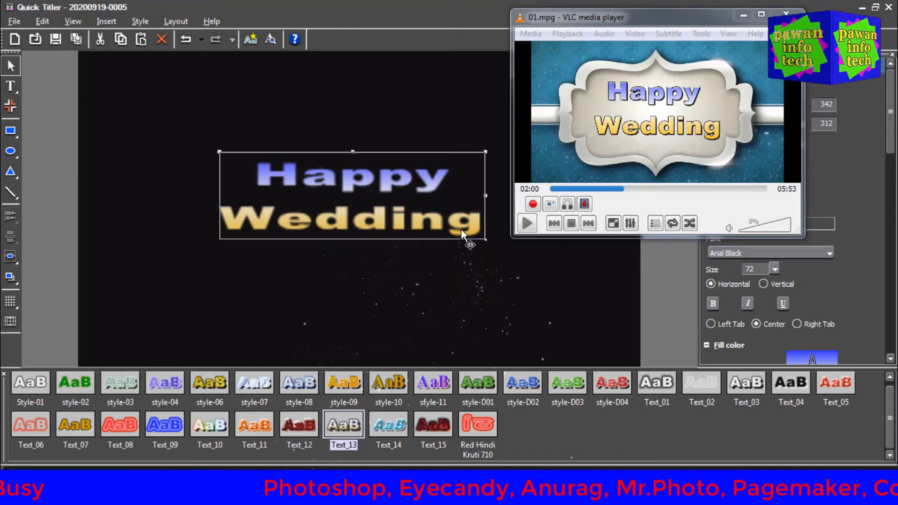
drag(484, 240, 431, 239)
drag(336, 203, 355, 202)
key(alt+F4)
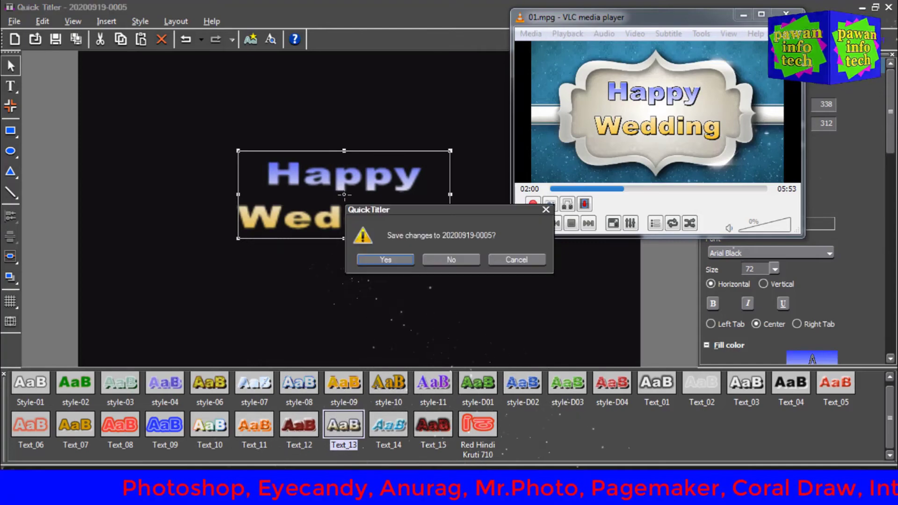
click(384, 256)
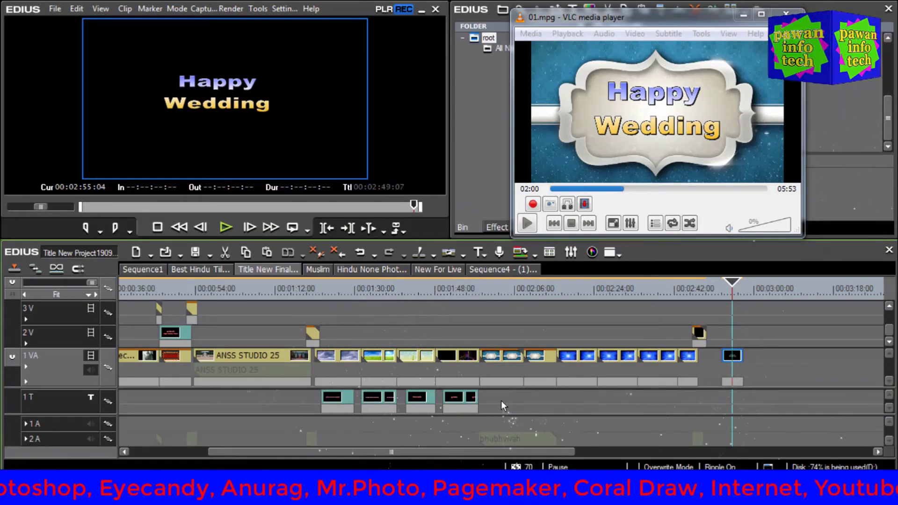
Step: Move the Happy Wedding clip onto track 1T near 00:02:00 and reopen it in Quick Titler
drag(735, 356, 500, 401)
click(482, 286)
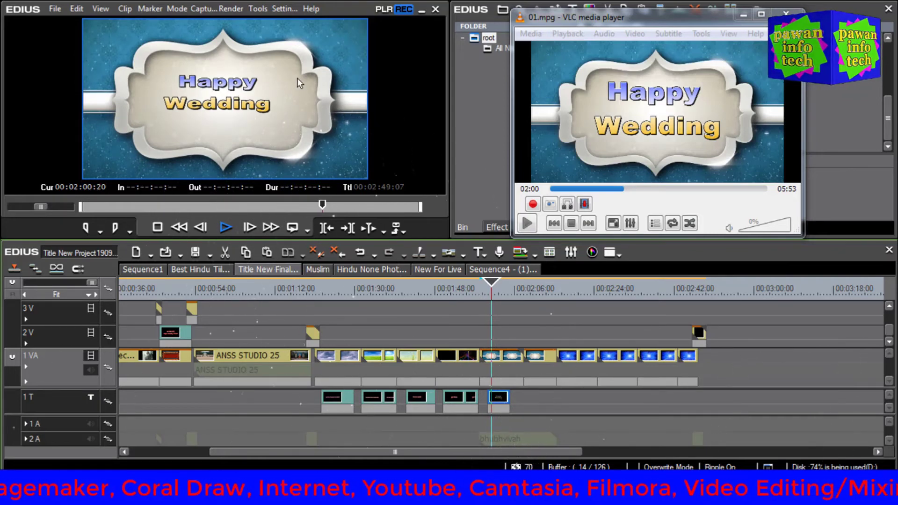
double_click(498, 397)
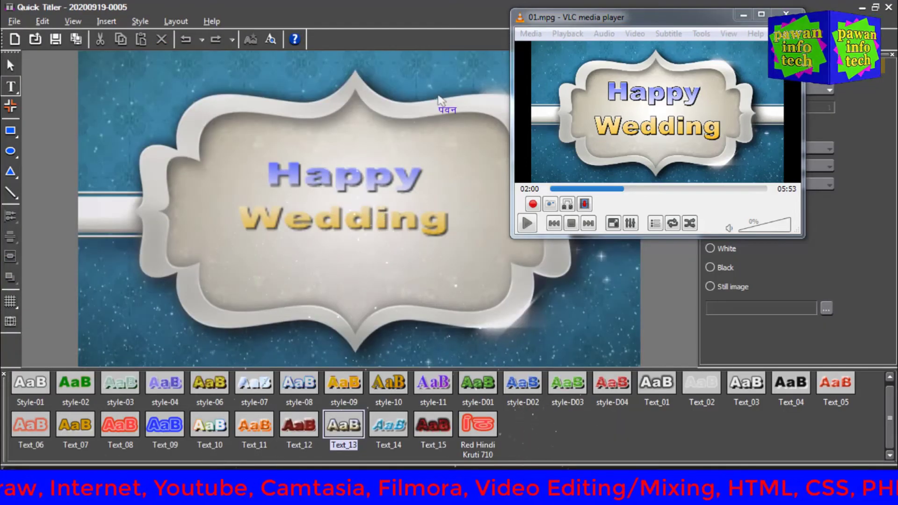
drag(613, 17, 674, 10)
Step: Enlarge the Happy Wedding text box and centre it over the frame graphic
click(339, 185)
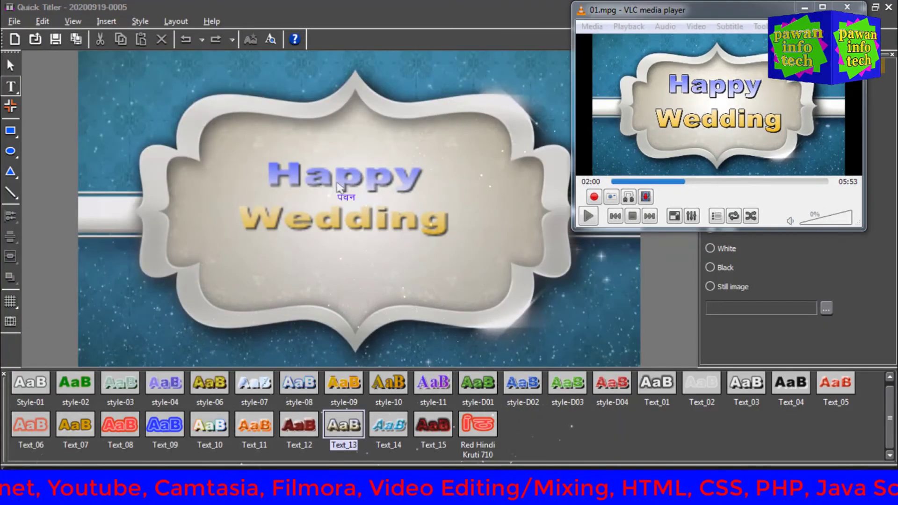
click(431, 197)
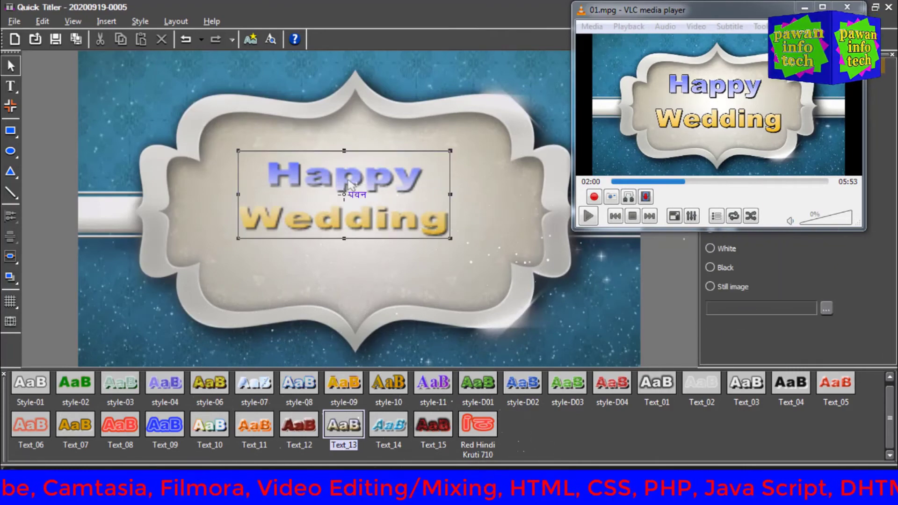
drag(330, 177, 284, 175)
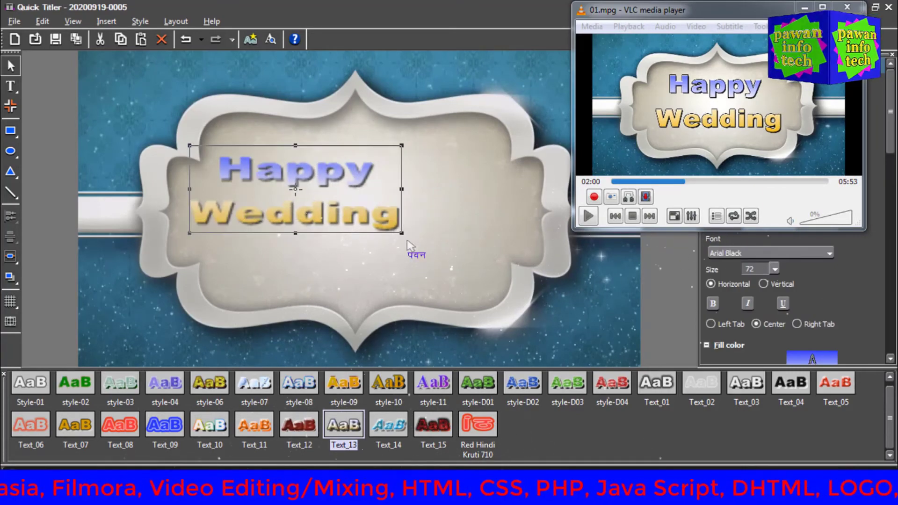
drag(401, 234, 487, 271)
drag(323, 184, 346, 174)
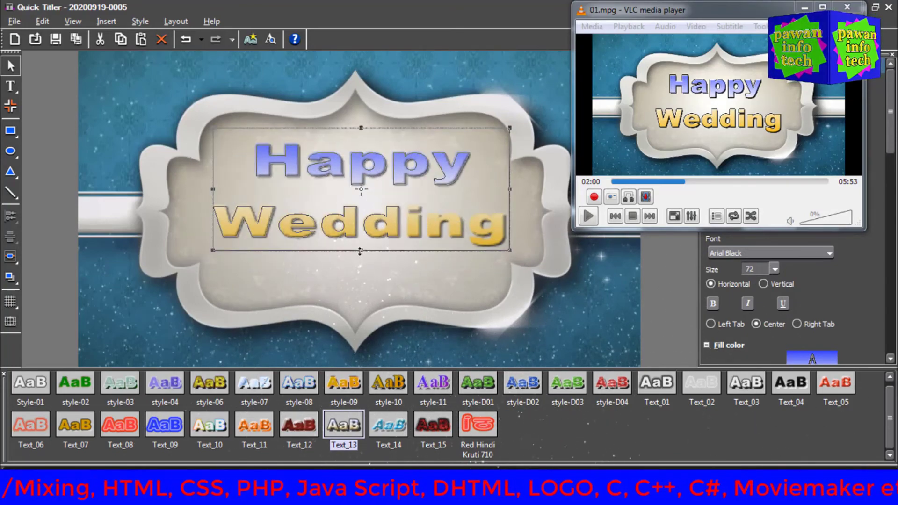
drag(361, 250, 359, 264)
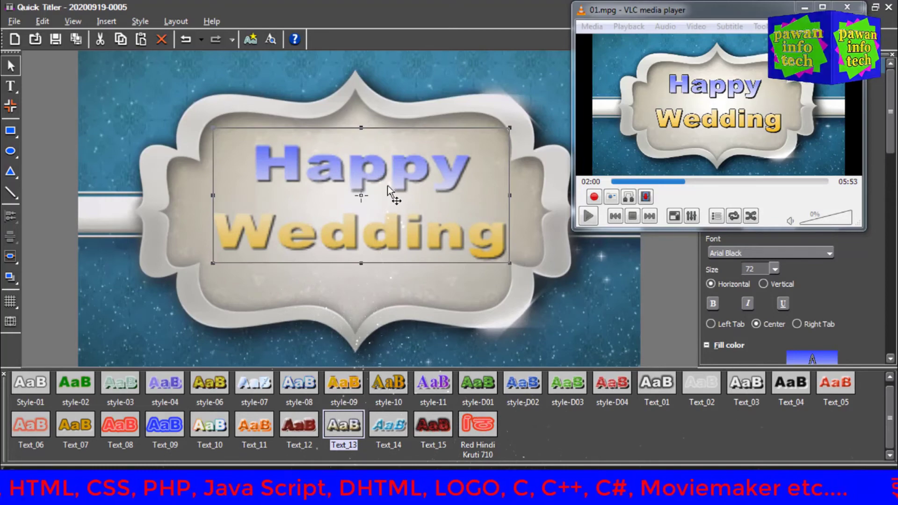
drag(383, 177, 381, 180)
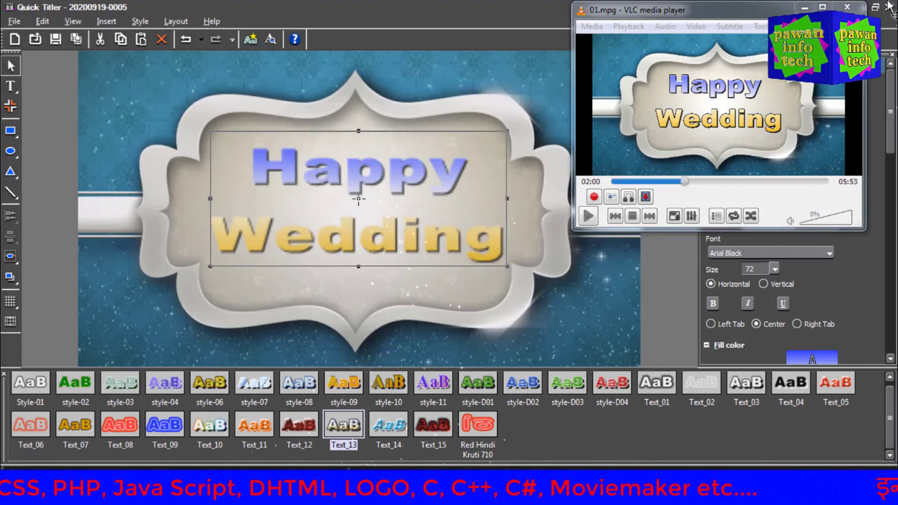
click(888, 7)
Step: Save the title changes and compare the timeline up to the blue burst clip with the reference video
click(398, 259)
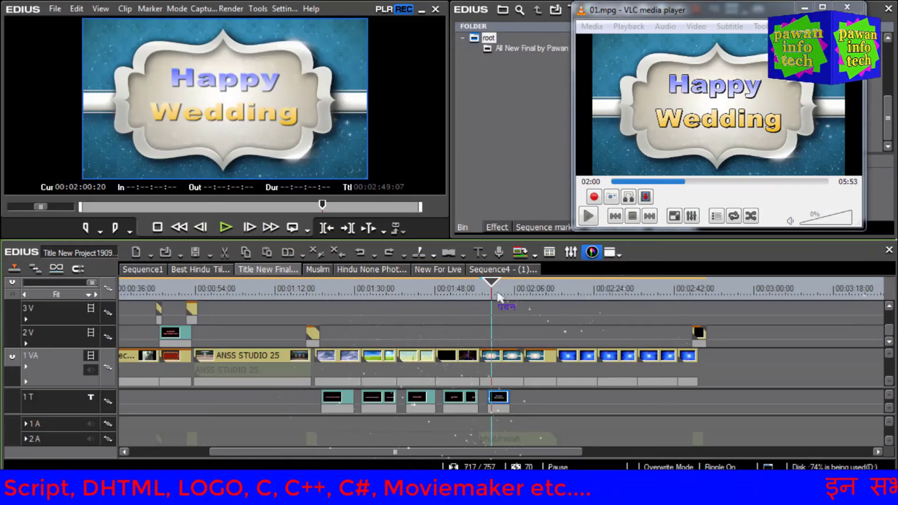
click(537, 291)
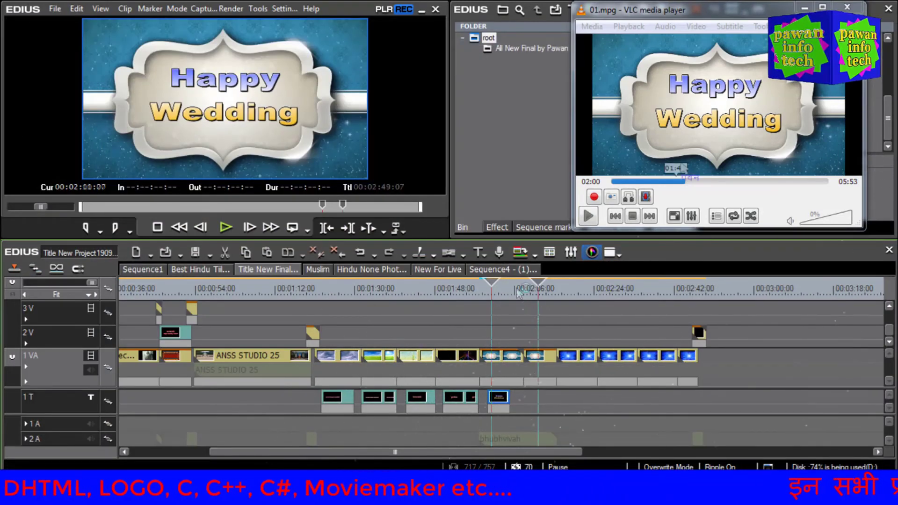
click(692, 129)
key(space)
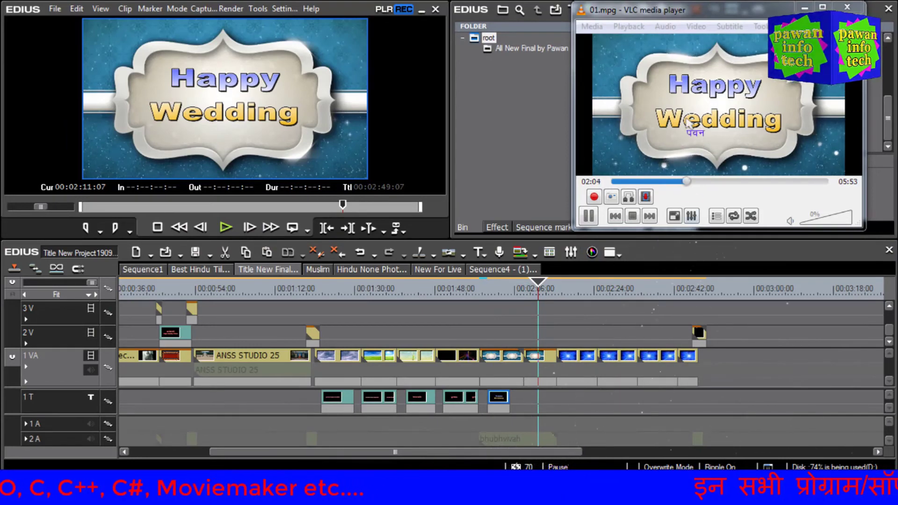
click(687, 121)
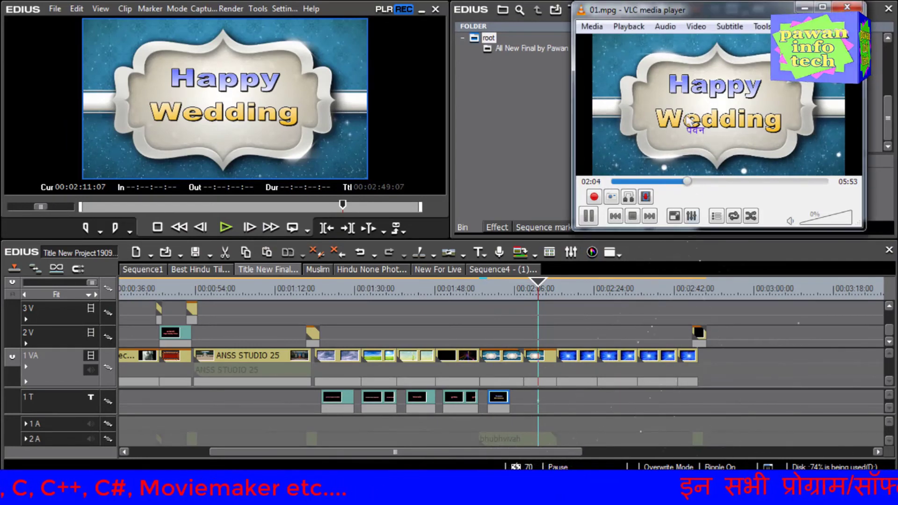
key(Right)
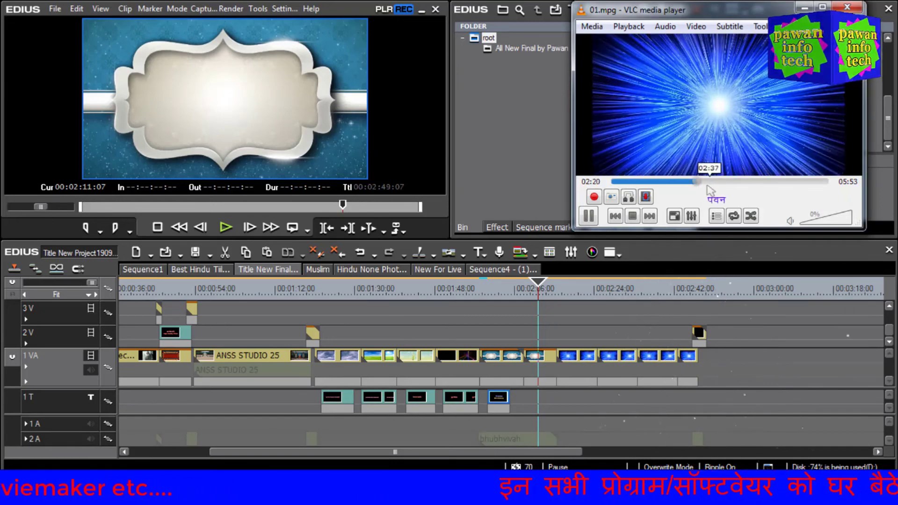
drag(560, 291, 611, 326)
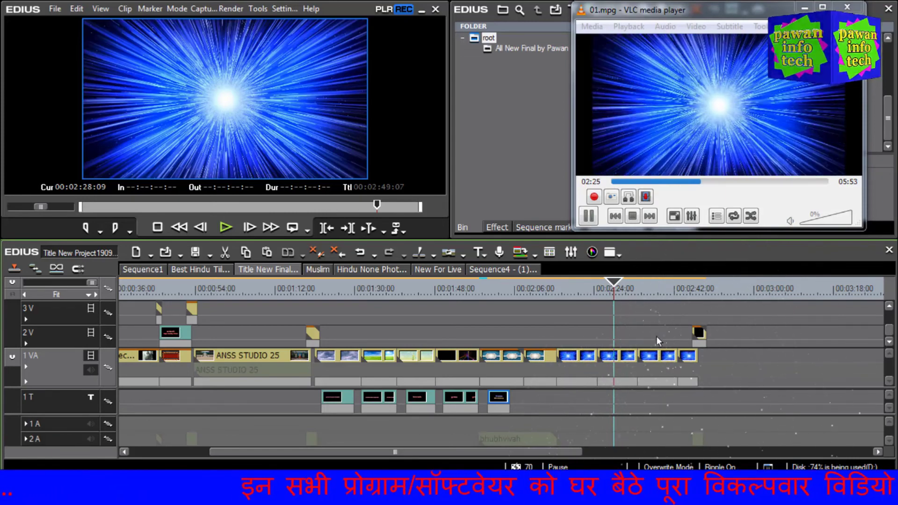
Step: Pause the reference video at 02:41 and open the second Best Hindu titles sequence
click(687, 121)
key(space)
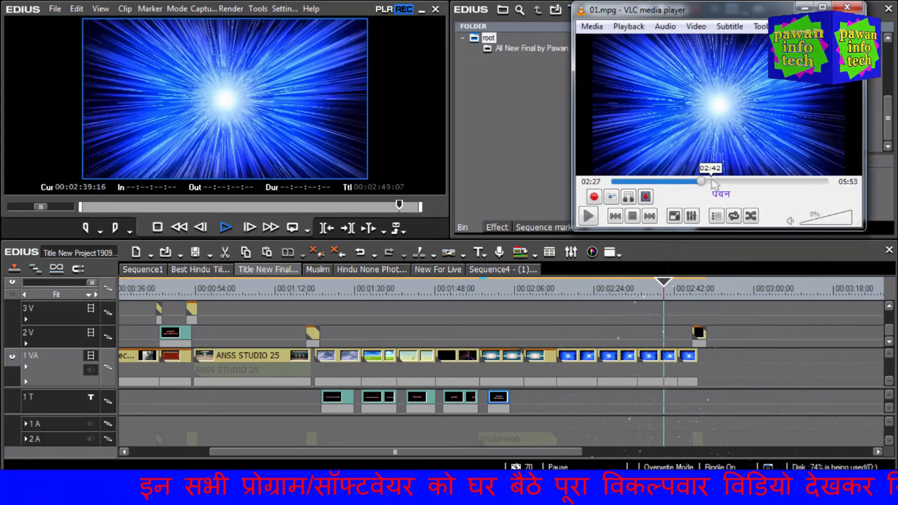
key(space)
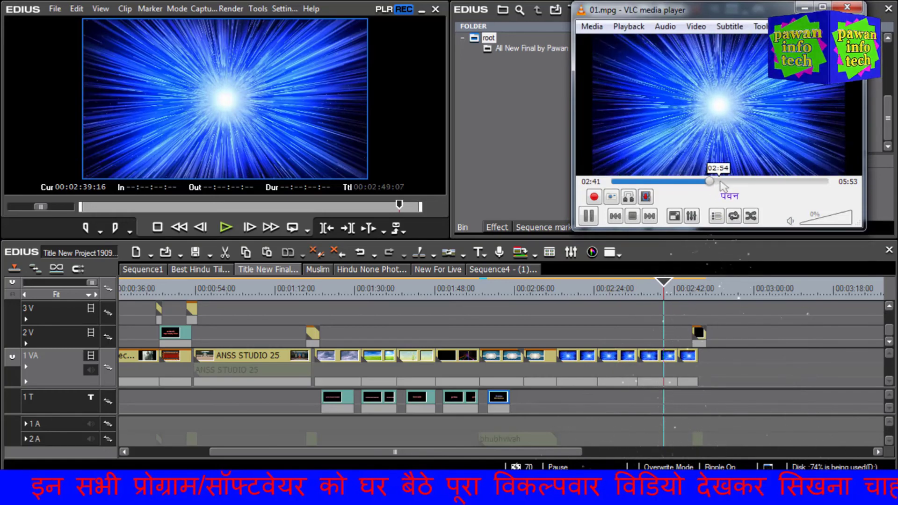
click(718, 181)
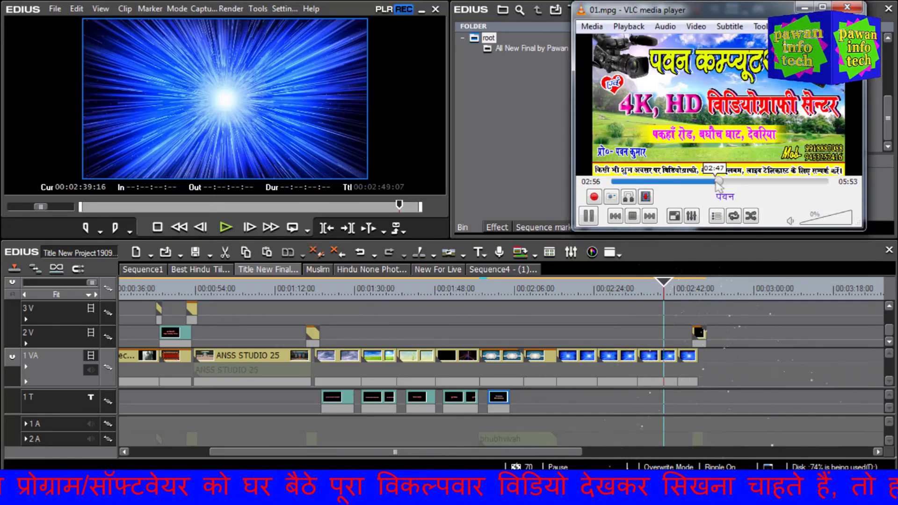
click(714, 182)
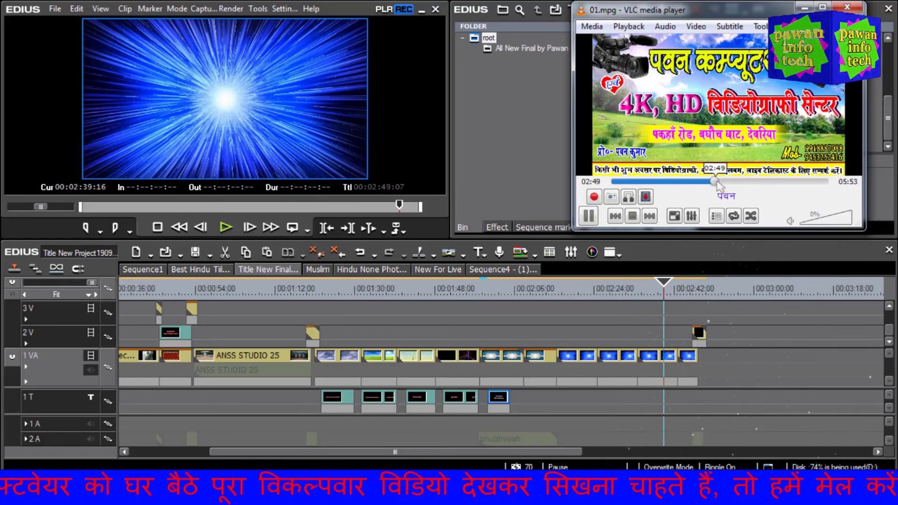
click(709, 183)
key(space)
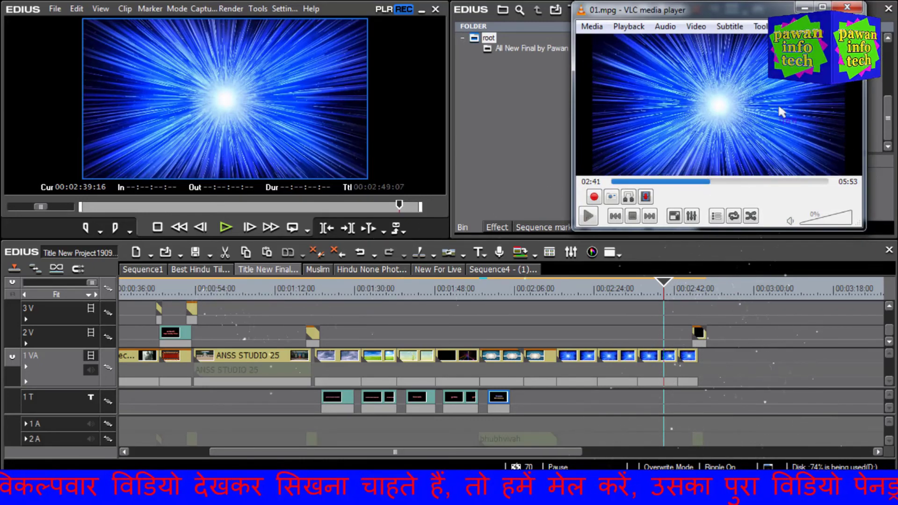
click(211, 270)
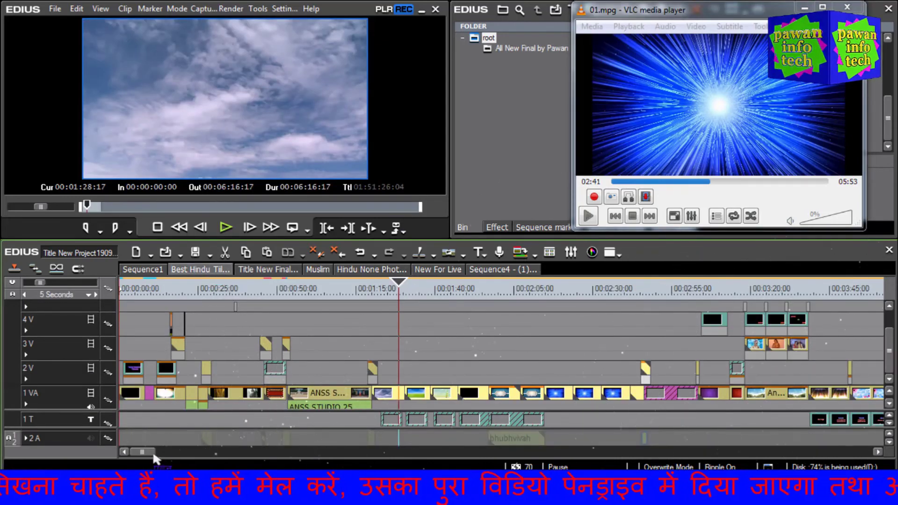
Step: Pause the reference video at 02:51, return to the Title New Final sequence, and park the playhead past its last clip
drag(143, 452, 146, 452)
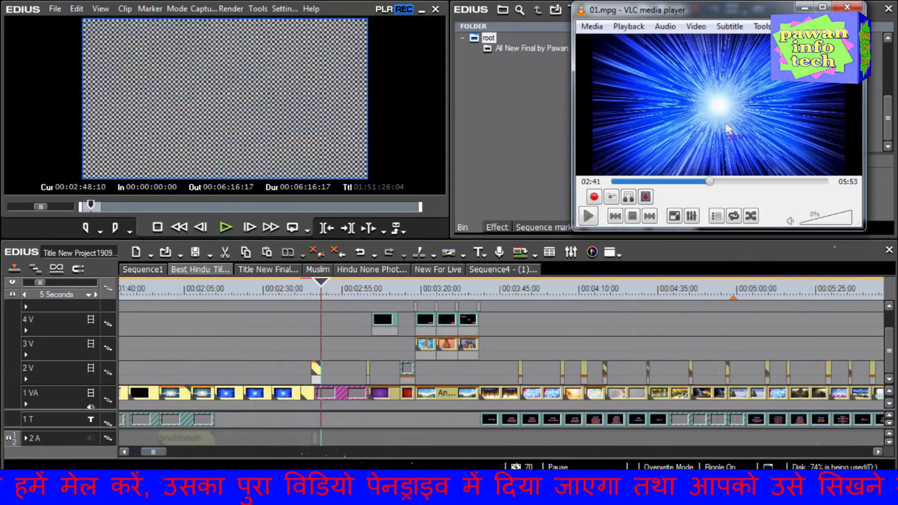
key(space)
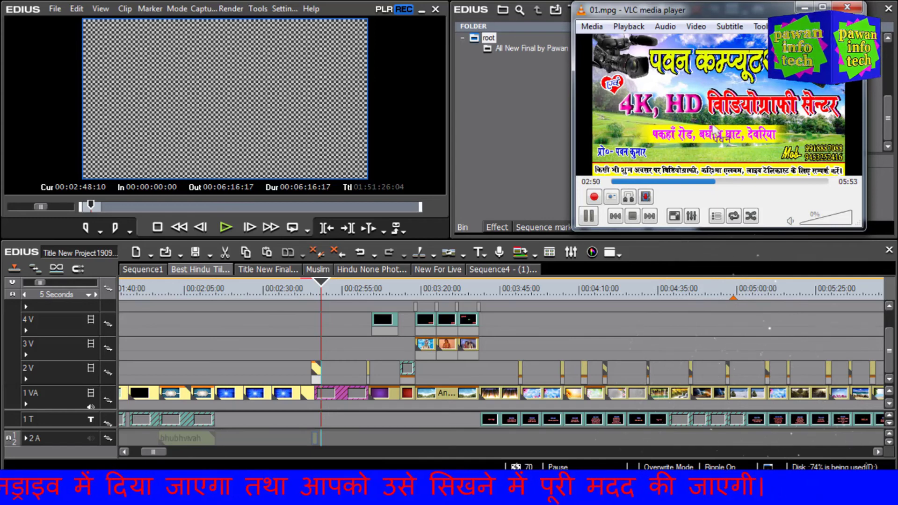
key(space)
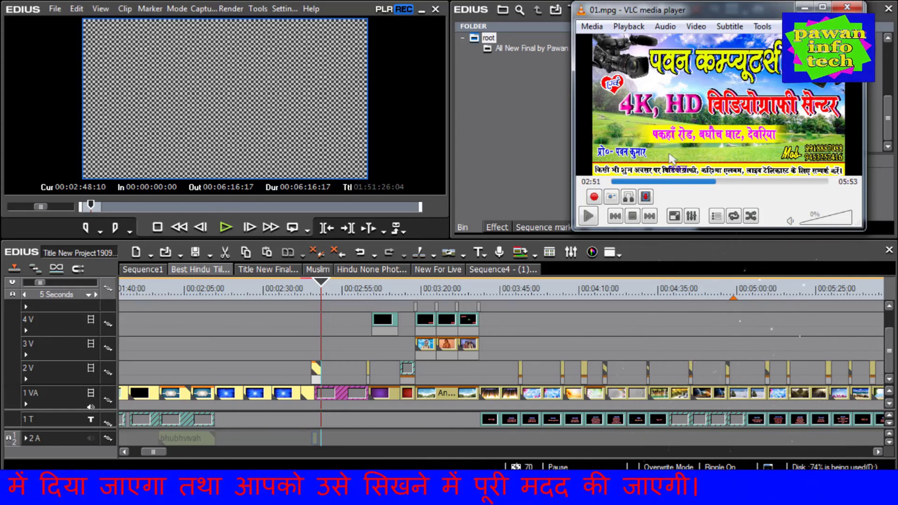
click(260, 271)
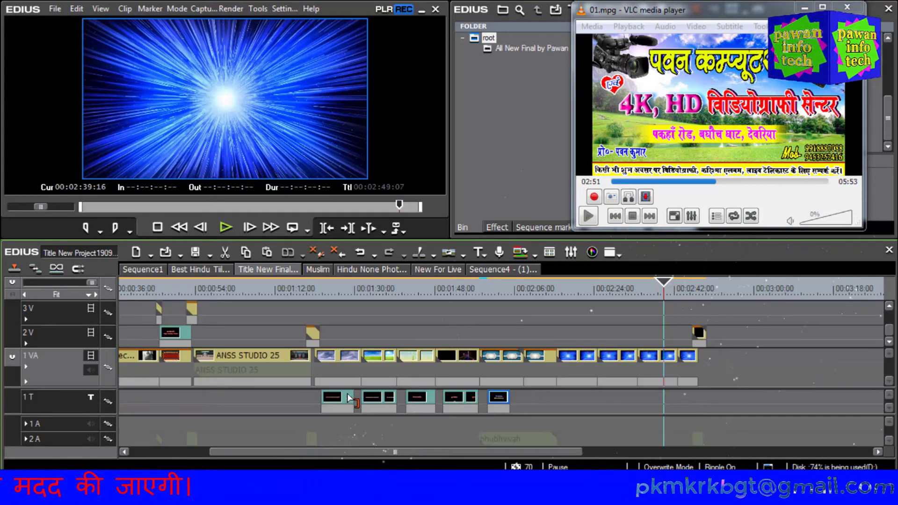
drag(682, 293, 721, 340)
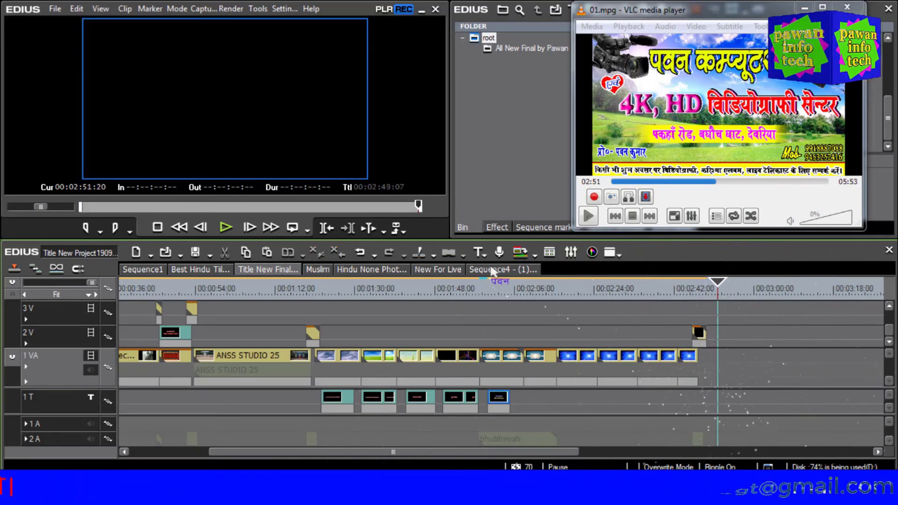
click(478, 252)
Step: Start a new QuickTitler title and type 'Pawan Computers' near the frame's top-left
click(511, 364)
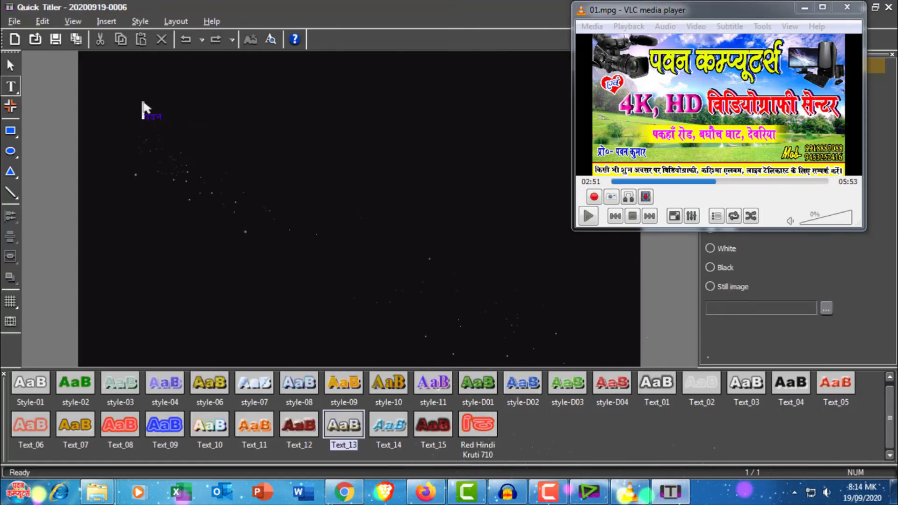
click(144, 108)
text(Paw)
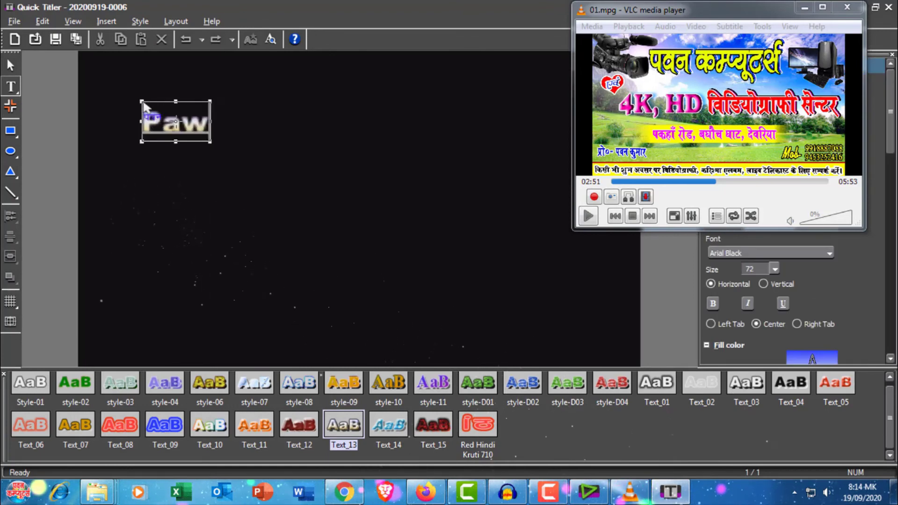
text(an Comp)
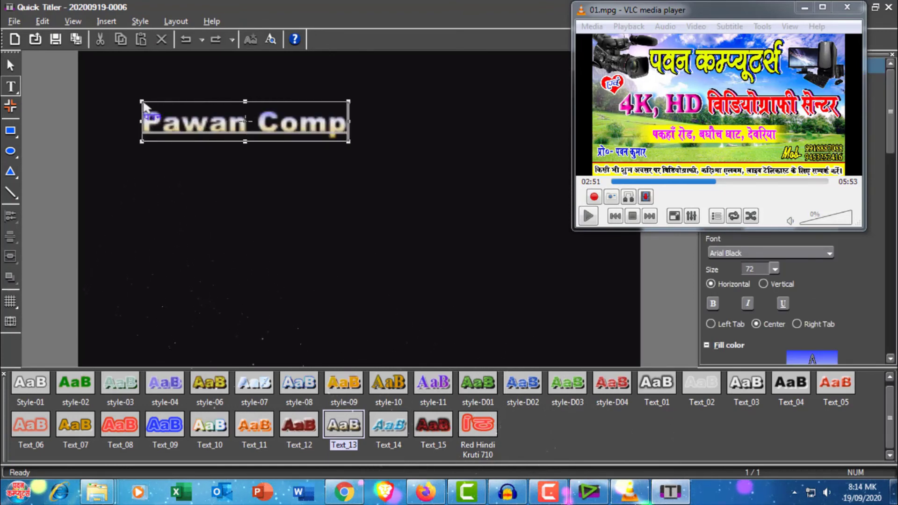
text(uters)
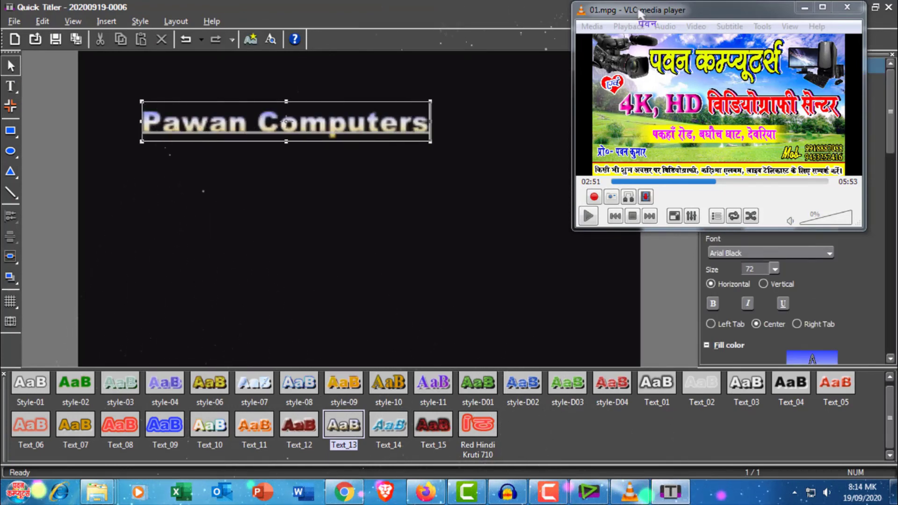
drag(637, 10, 684, 168)
click(497, 154)
Step: Enlarge 'Pawan Computers' to about 1569 by 229 and move it toward the top-left
click(366, 130)
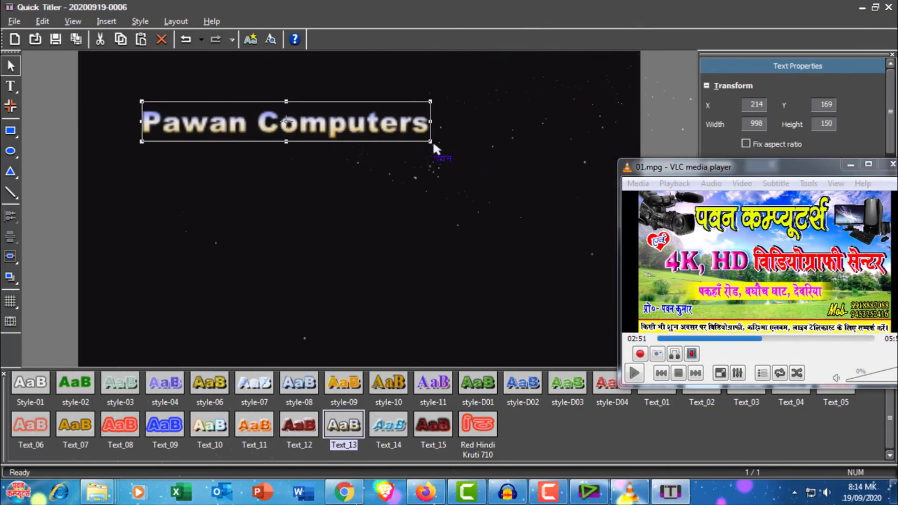
drag(430, 141, 598, 166)
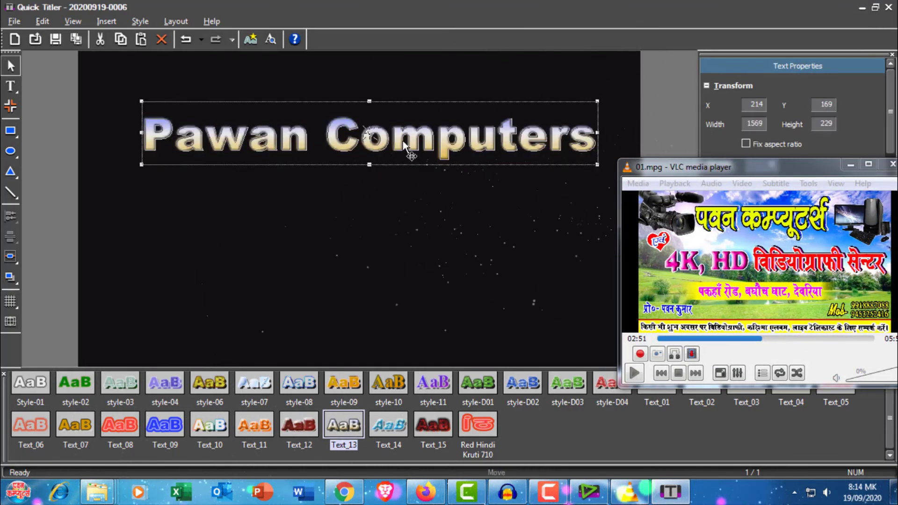
drag(405, 140, 376, 117)
drag(437, 145, 407, 119)
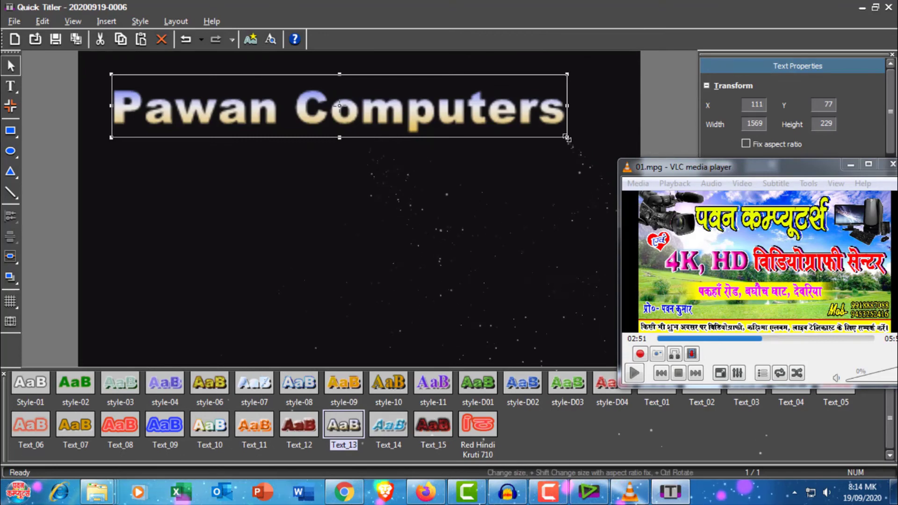
drag(566, 138, 503, 137)
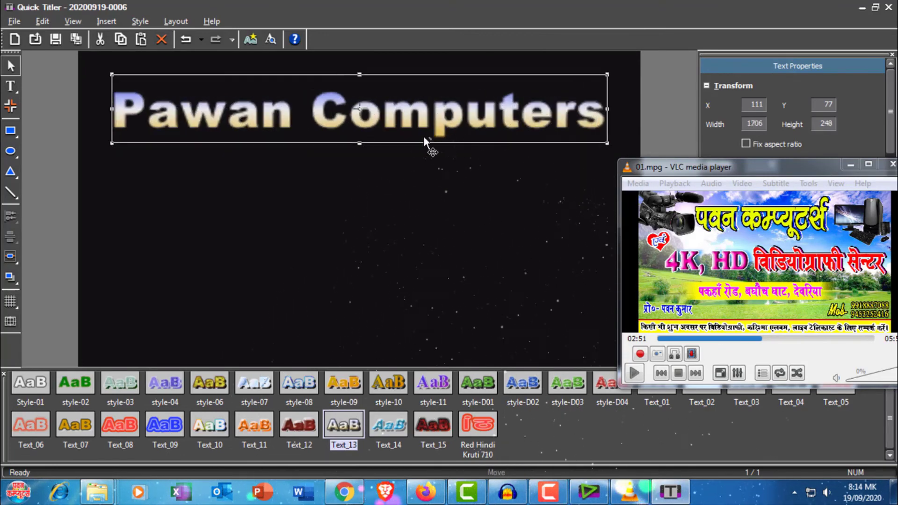
Step: Duplicate the Pawan Computers text, change the copy to '&', and shrink and centre it beneath
key(ctrl+c)
key(ctrl+v)
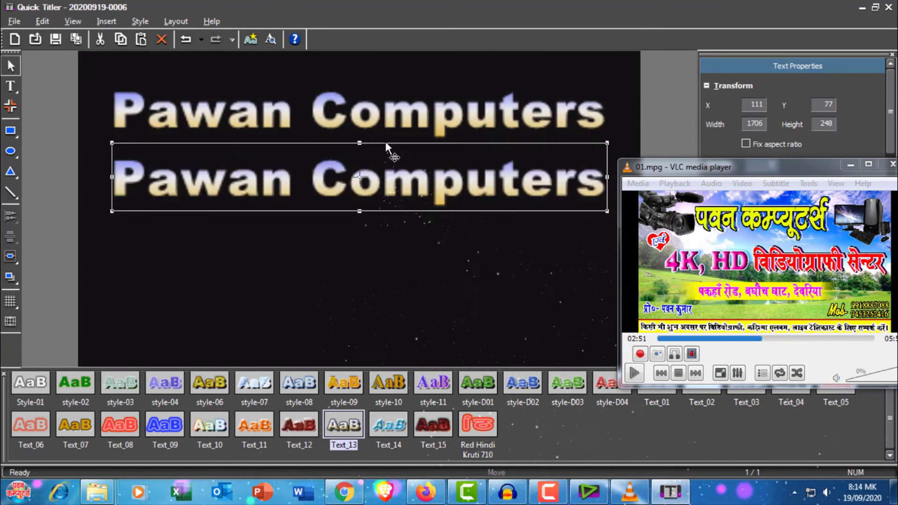
drag(368, 184, 370, 185)
double_click(369, 189)
key(ctrl+a)
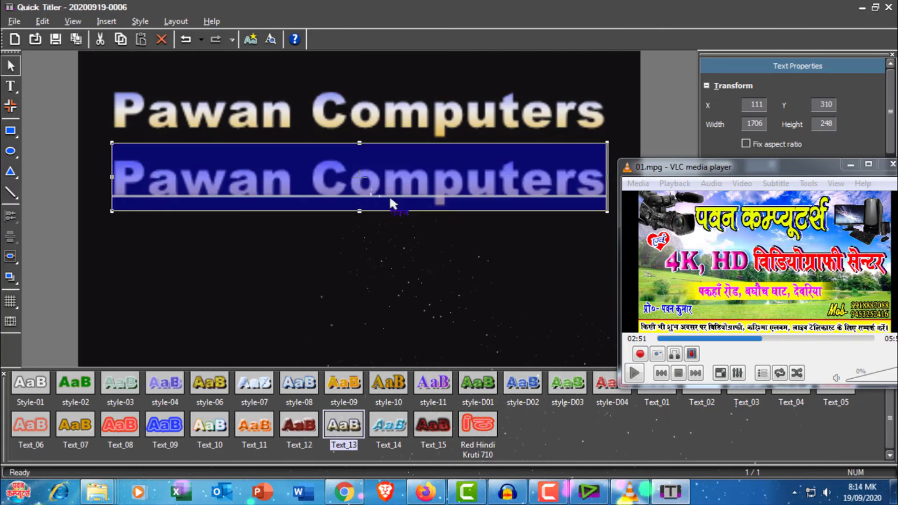
text(&)
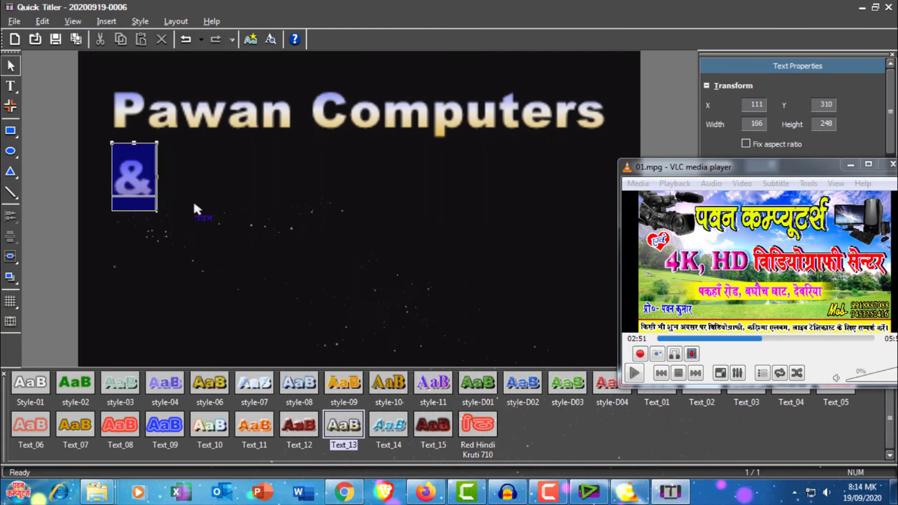
click(184, 253)
drag(134, 177, 316, 150)
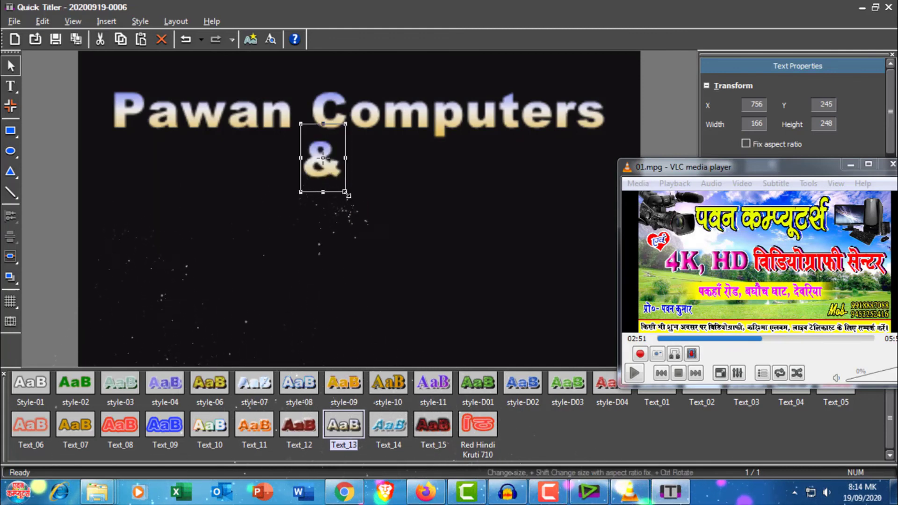
drag(346, 193, 329, 167)
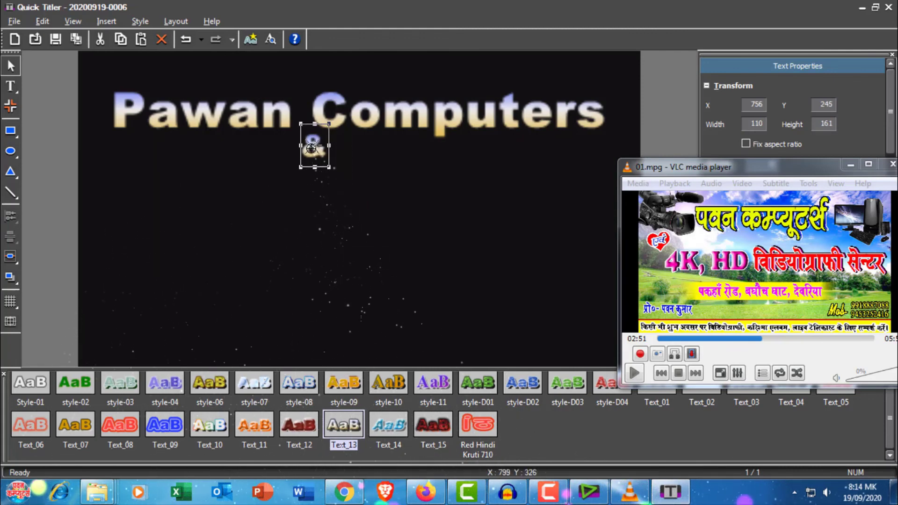
drag(313, 137, 314, 173)
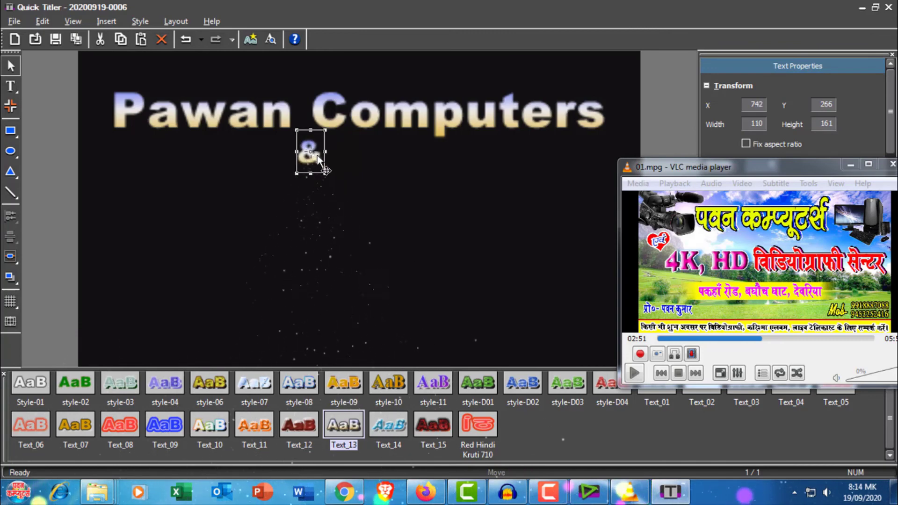
click(392, 140)
Step: Drop another copy below the ampersand and retype it as 'Digital Video Mixin'
click(414, 123)
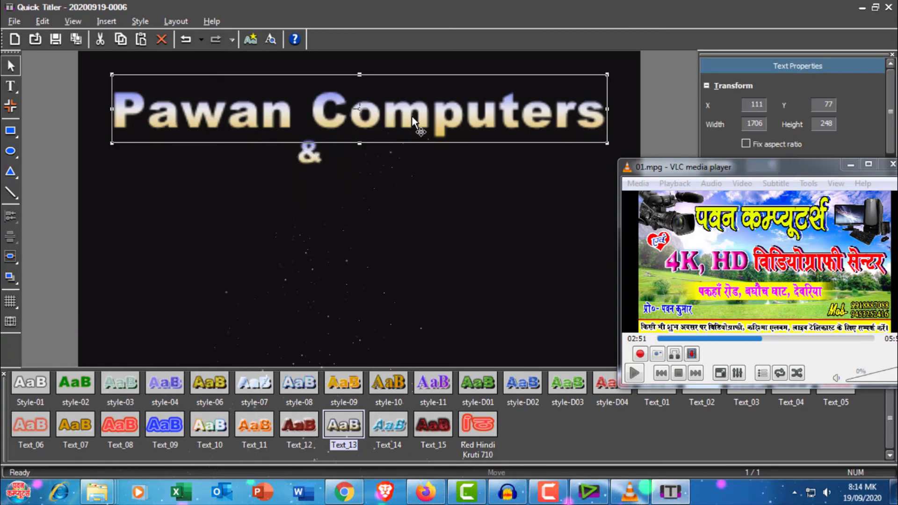
drag(409, 122, 409, 206)
double_click(347, 201)
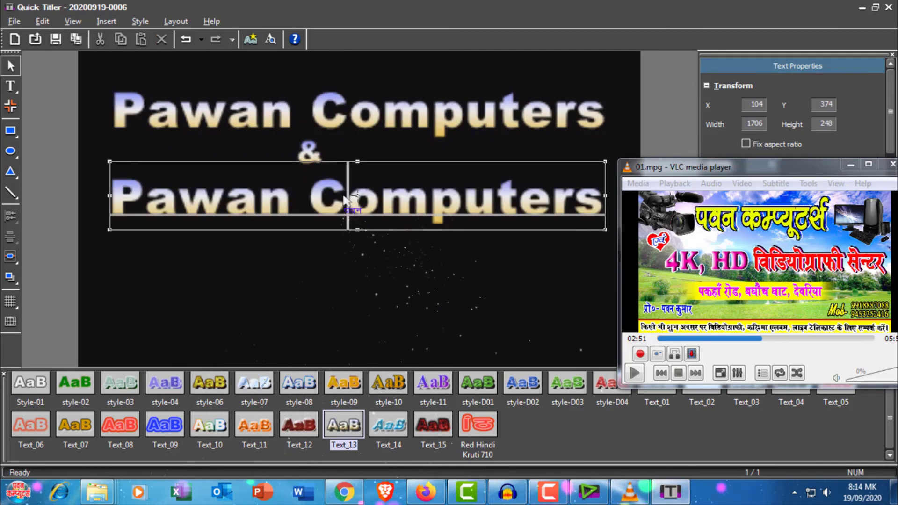
key(ctrl+a)
text(D)
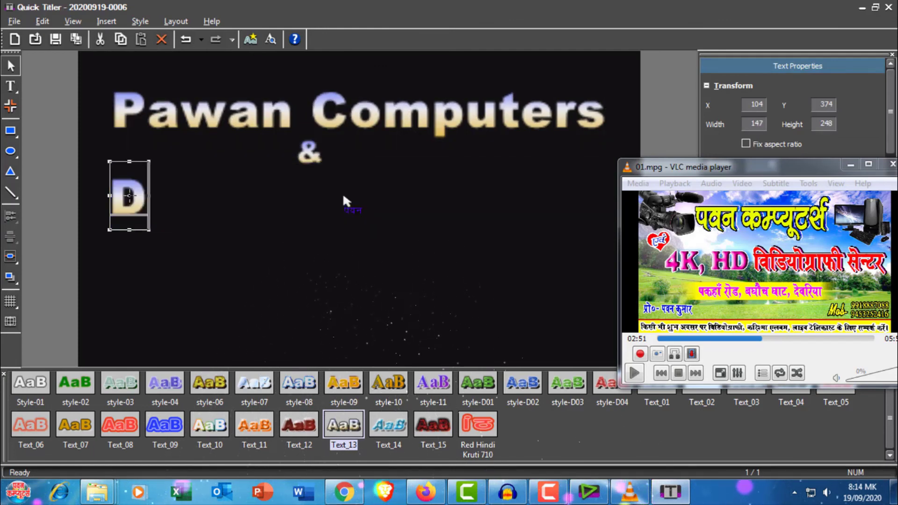
text(igital Video)
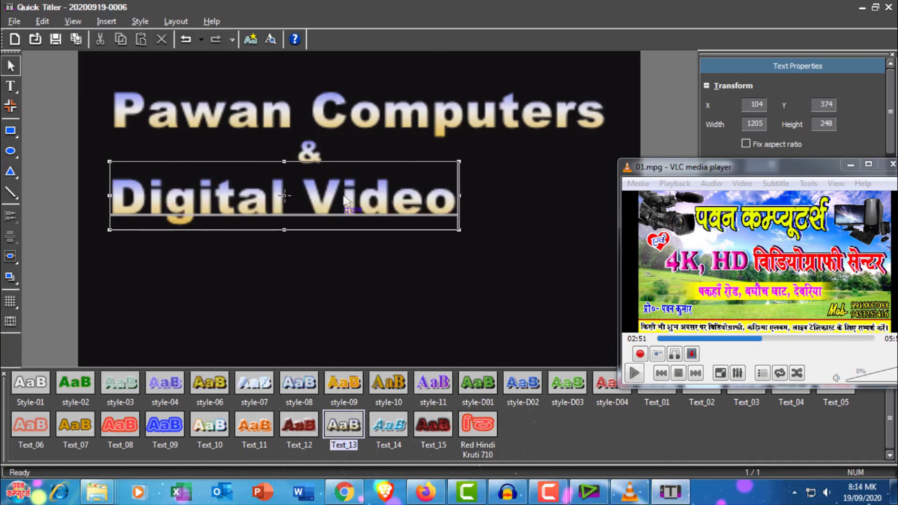
text( Mixin)
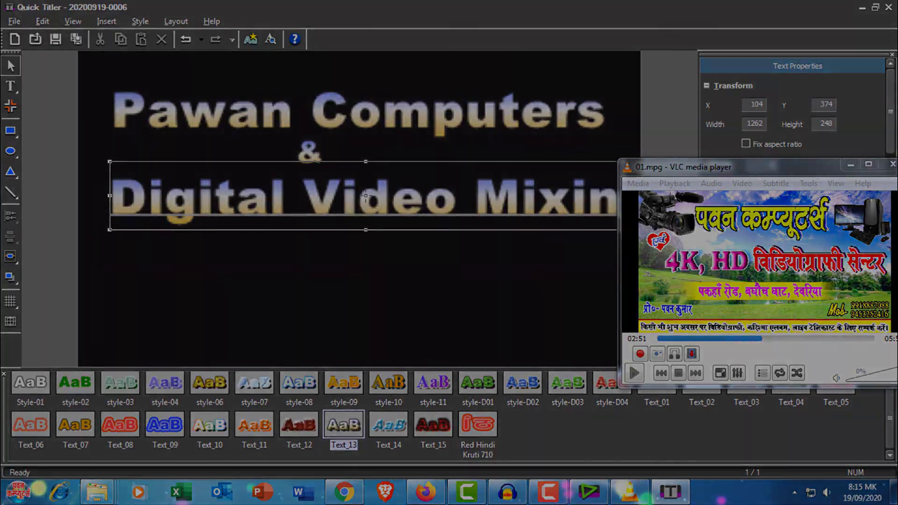